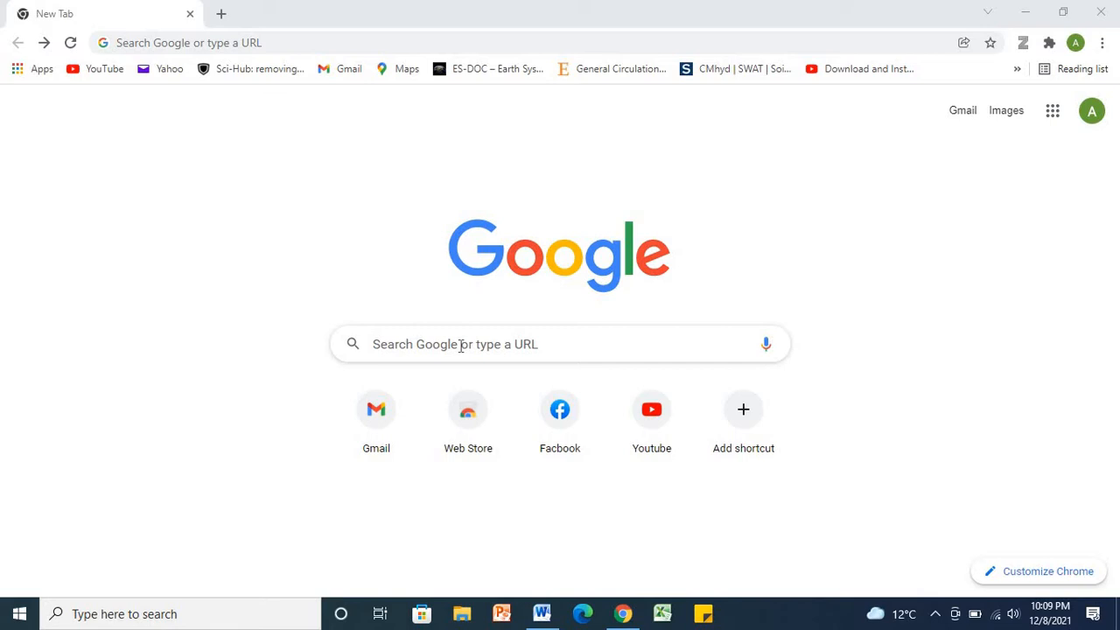
Step: Search Google for 'eata' to find the Educational Testing and Evaluation Agency site
{"action": "left_click", "coordinate": [460, 346]}
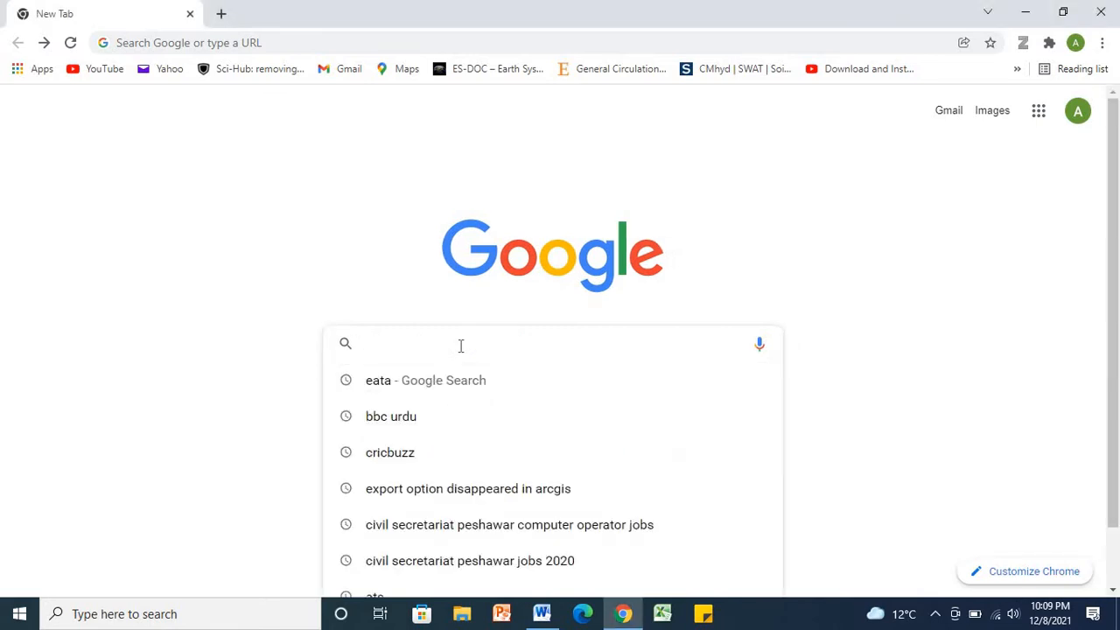
{"action": "type", "text": "eata"}
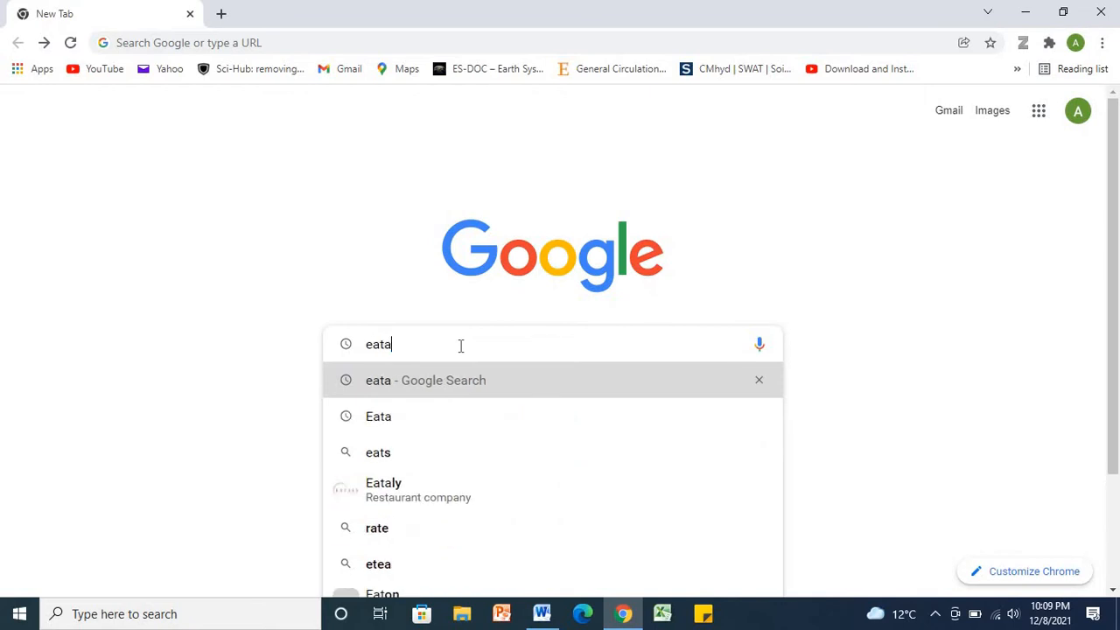
{"action": "left_click", "coordinate": [464, 378]}
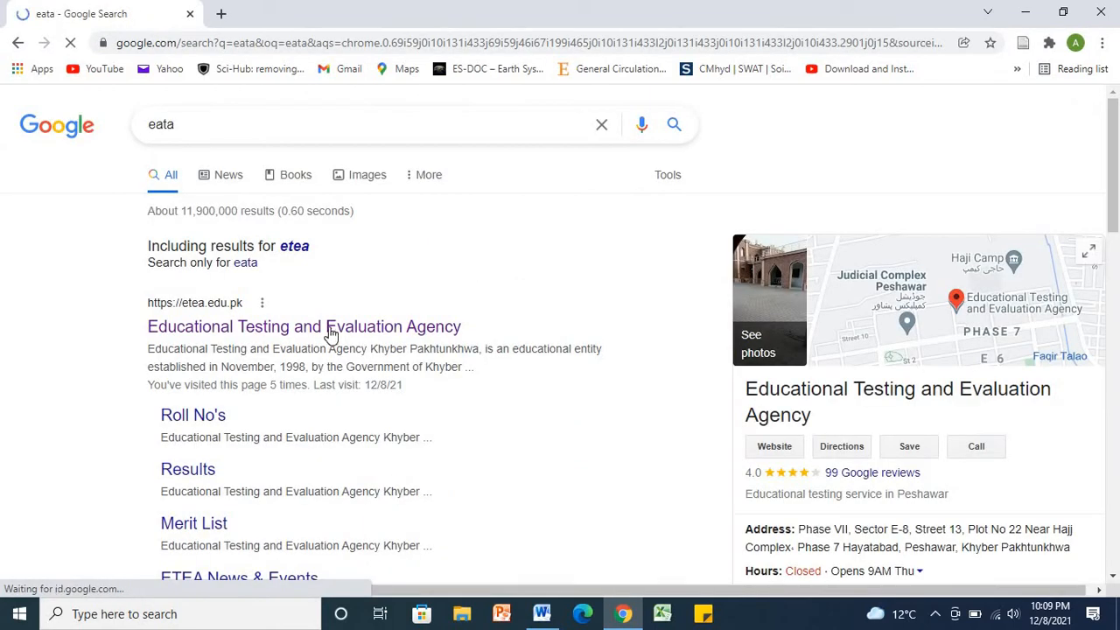
Step: Open the ETEA site, dismiss the announcement, and scroll New Projects to the Civil Secretariat of KP - 2021 entry
{"action": "left_click", "coordinate": [331, 333]}
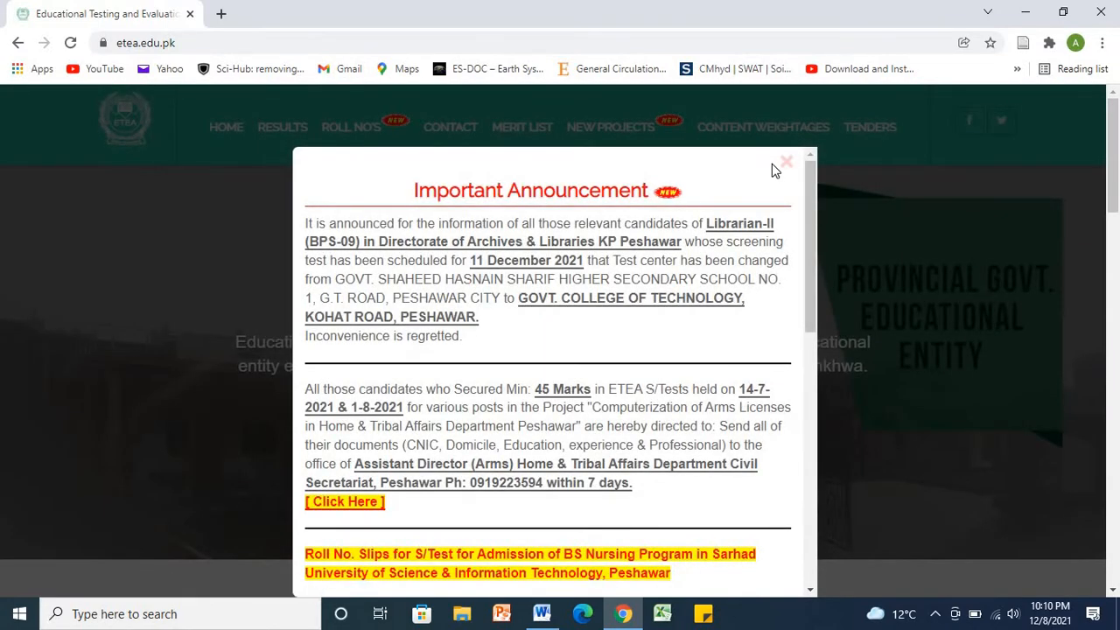
{"action": "left_click", "coordinate": [787, 165]}
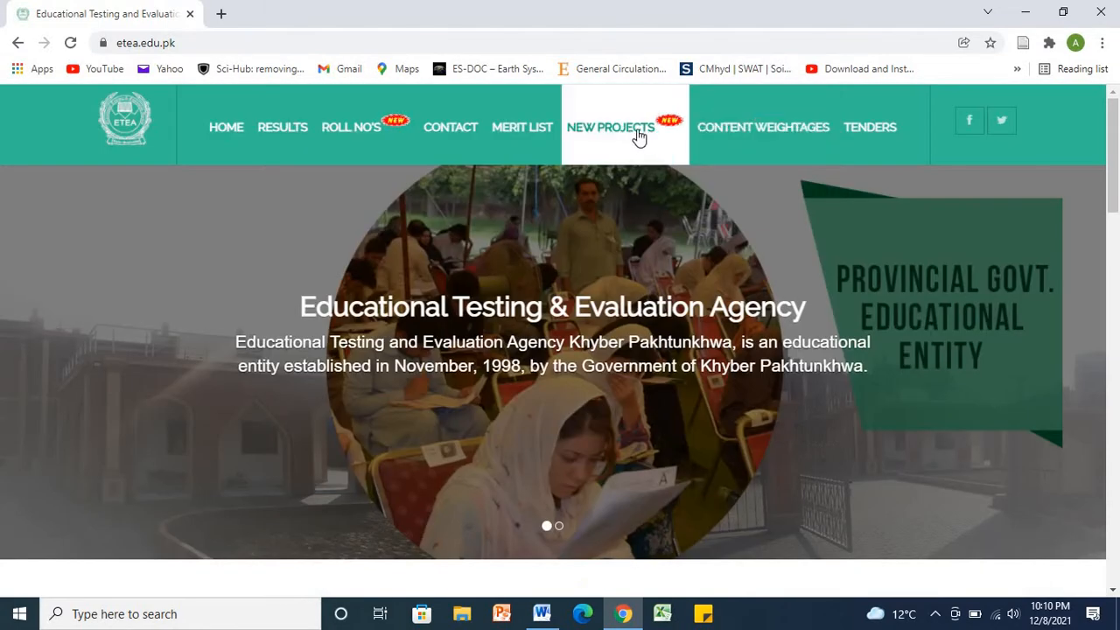
{"action": "left_click", "coordinate": [634, 136]}
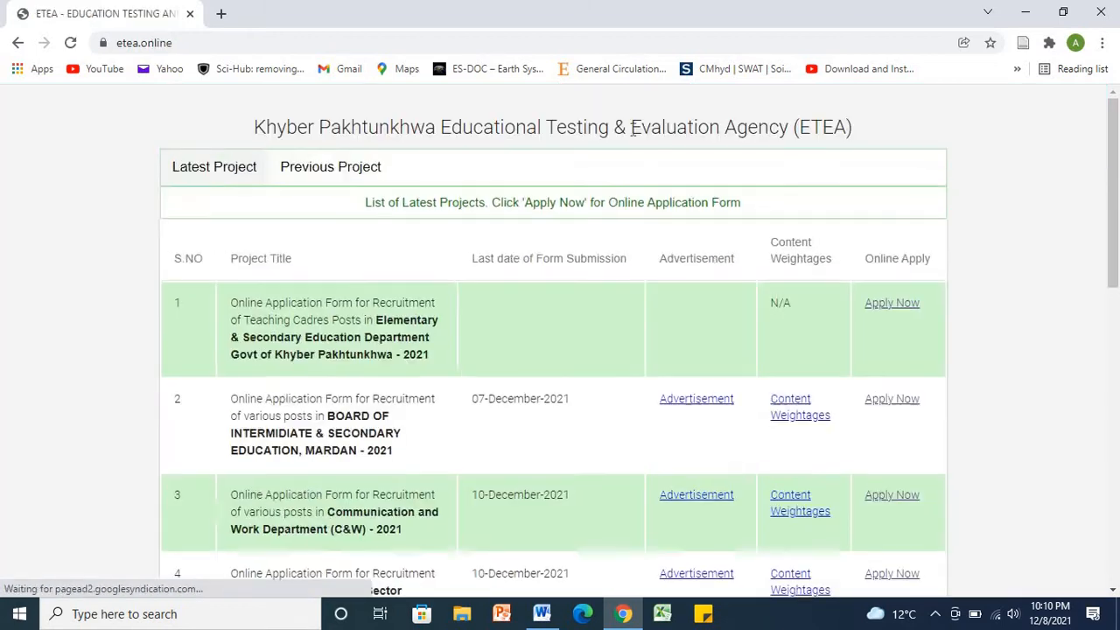
{"action": "scroll", "coordinate": [1118, 262], "scroll_direction": "down", "scroll_amount": 3}
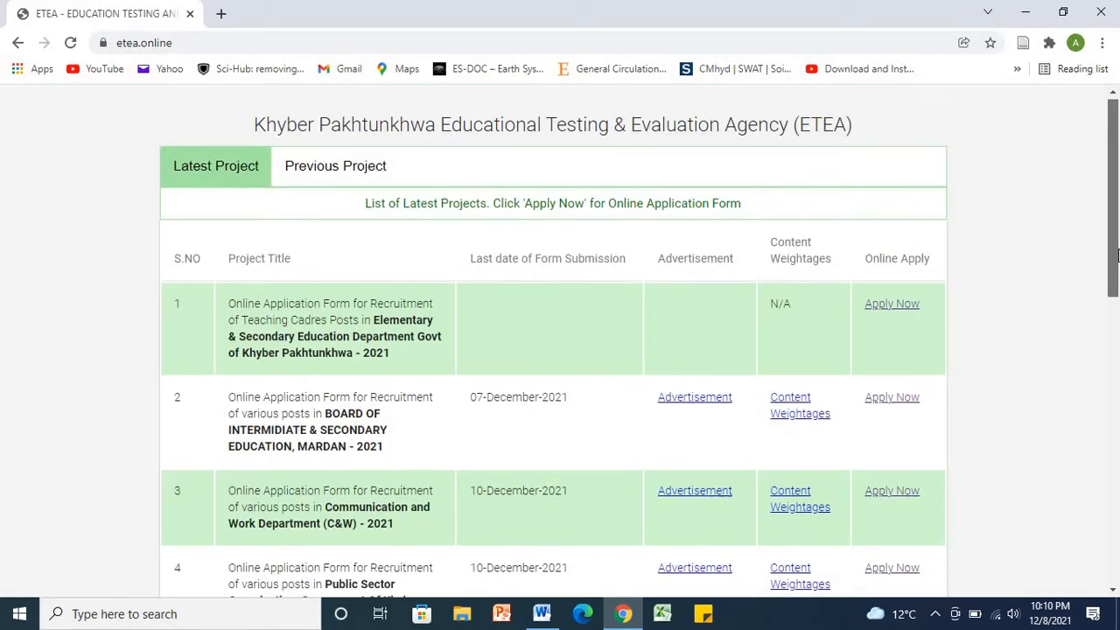
{"action": "scroll", "coordinate": [1118, 407], "scroll_direction": "down", "scroll_amount": 6}
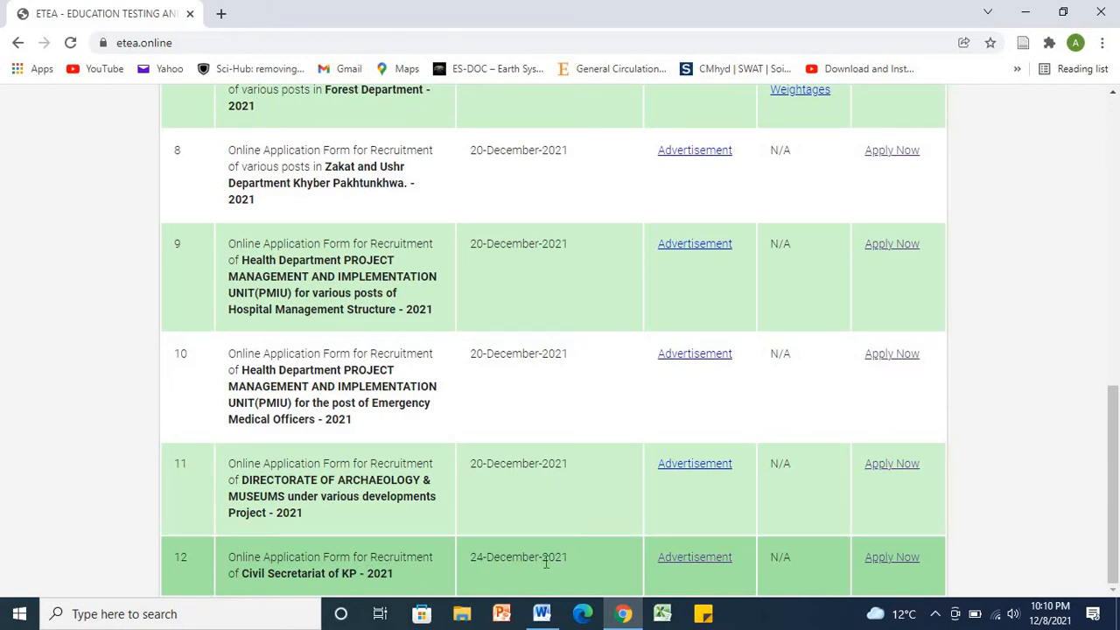
{"action": "right_click", "coordinate": [680, 557]}
{"action": "left_click", "coordinate": [759, 400]}
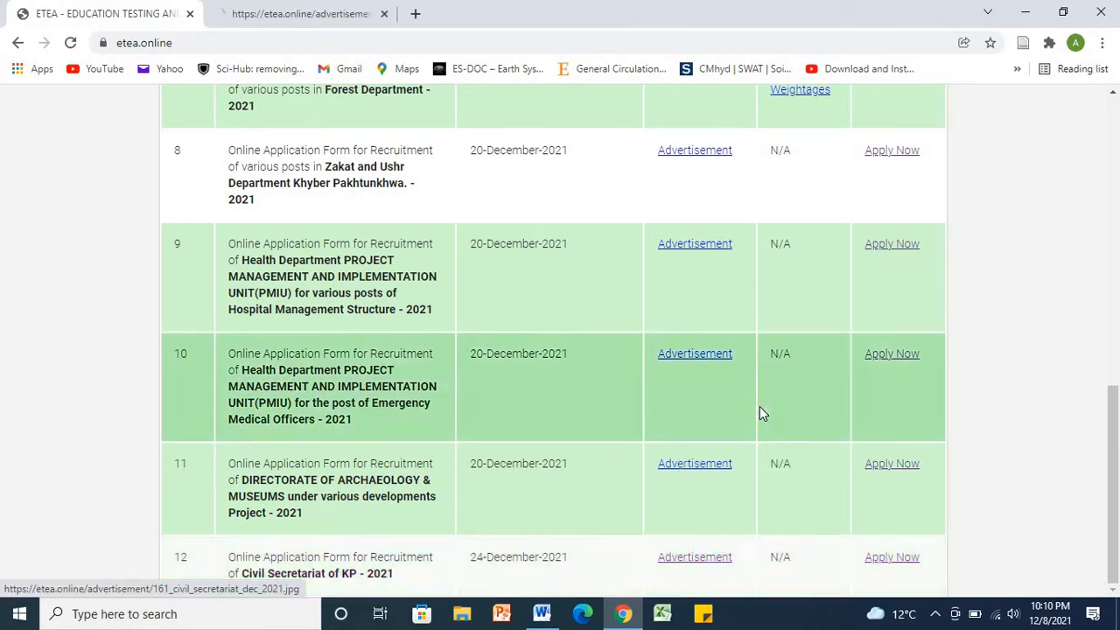
{"action": "left_click", "coordinate": [298, 14]}
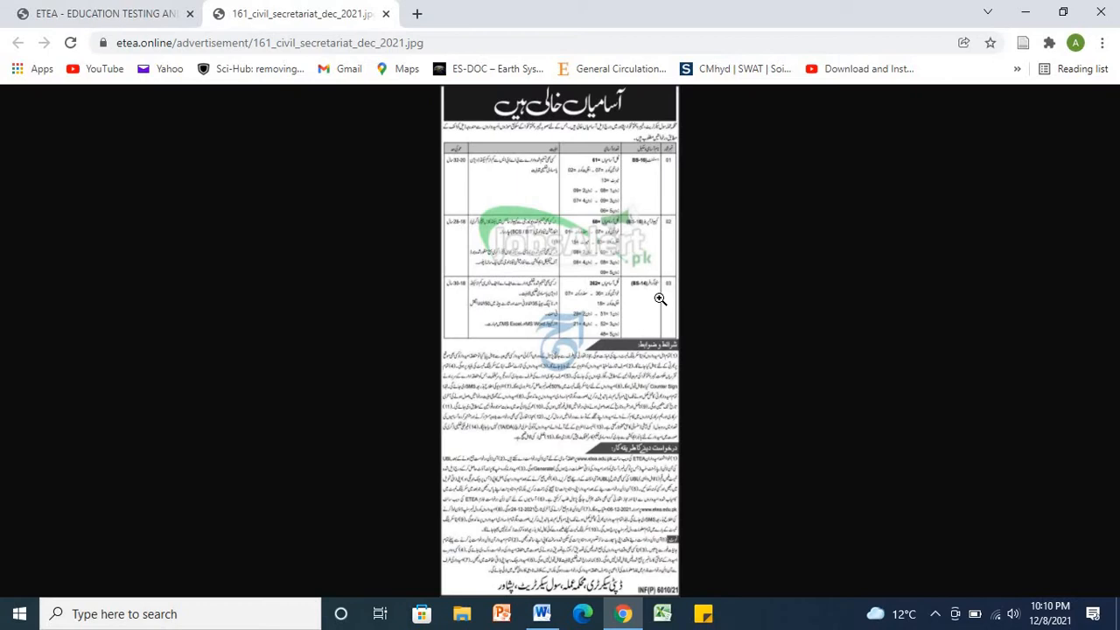
{"action": "left_click", "coordinate": [595, 312]}
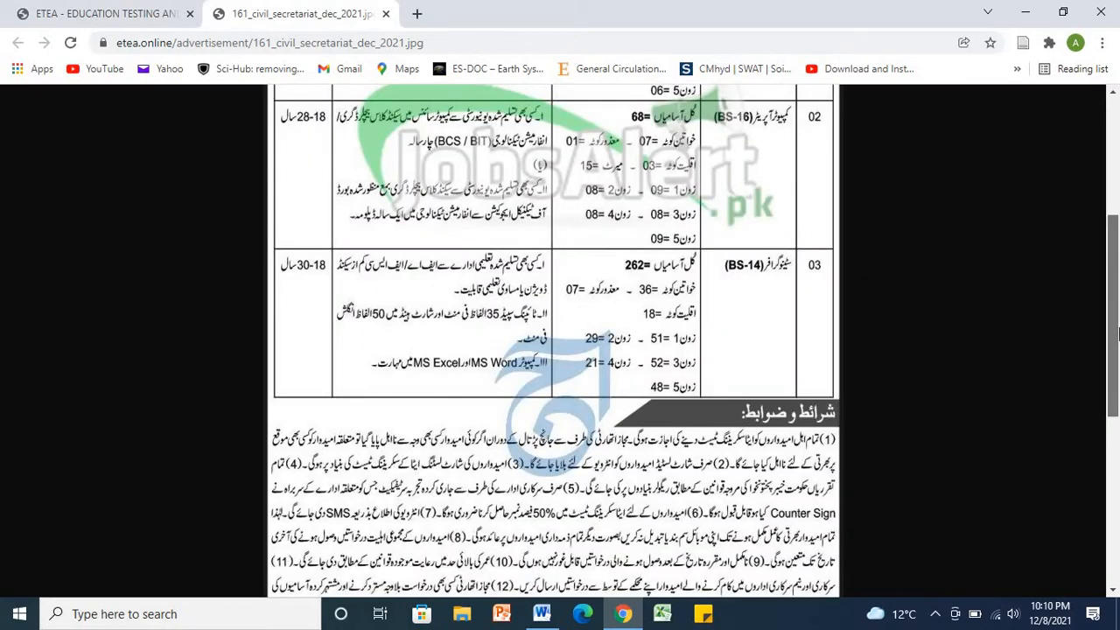
{"action": "scroll", "coordinate": [812, 187], "scroll_direction": "up", "scroll_amount": 3}
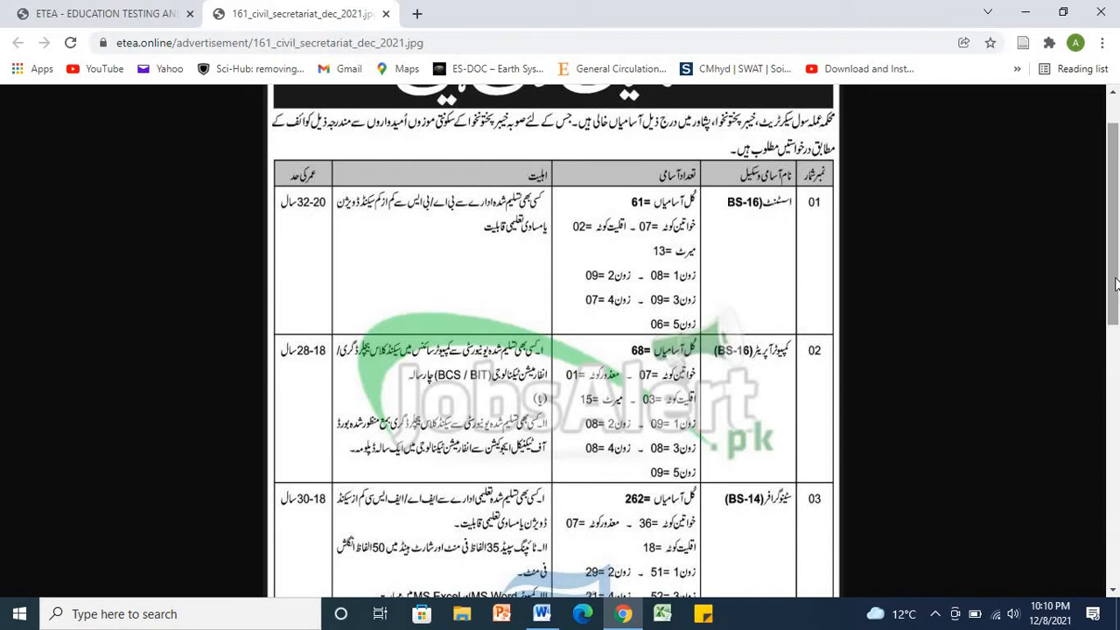
{"action": "left_click_drag", "start_coordinate": [1117, 284], "coordinate": [1115, 313]}
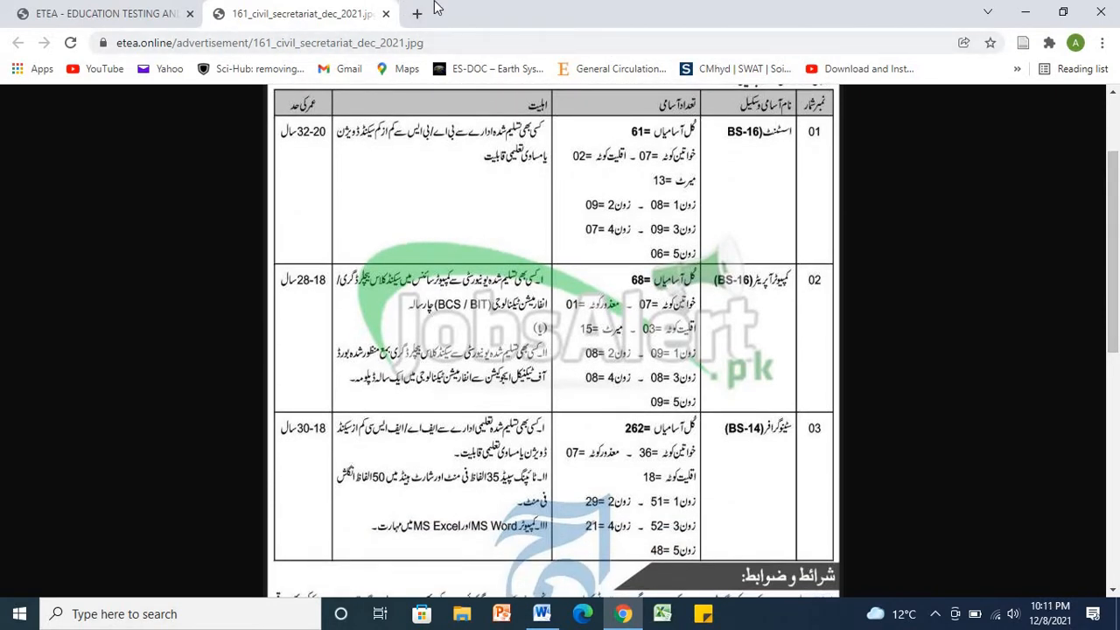
{"action": "left_click", "coordinate": [385, 14]}
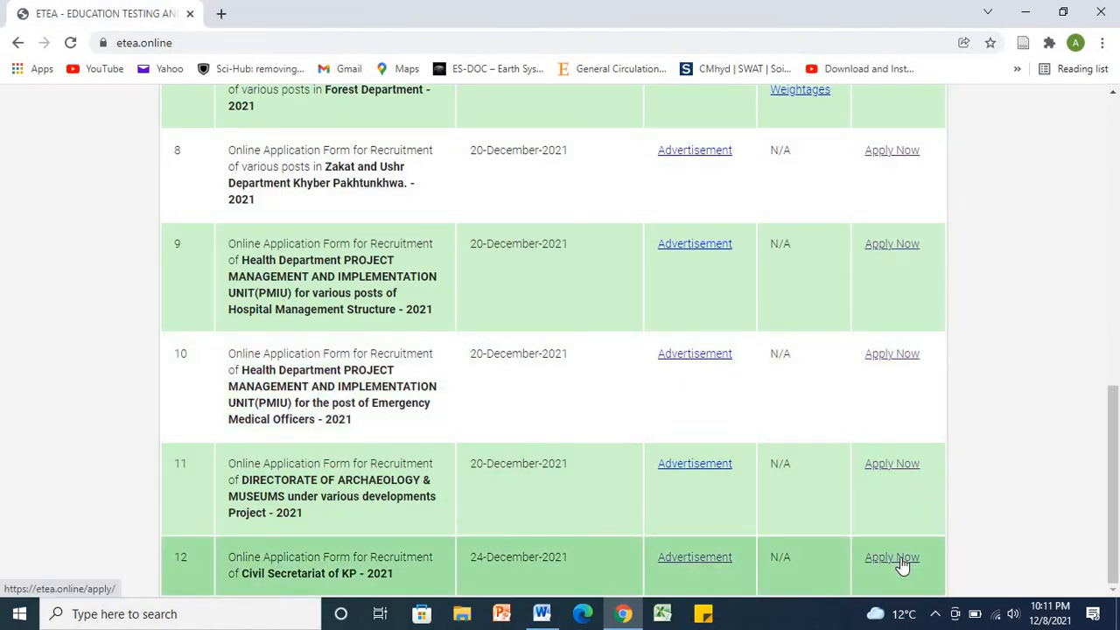
Step: Apply for the Civil Secretariat of KP posts, open Register, and fill in the applicant's full name and date of birth
{"action": "left_click", "coordinate": [900, 557]}
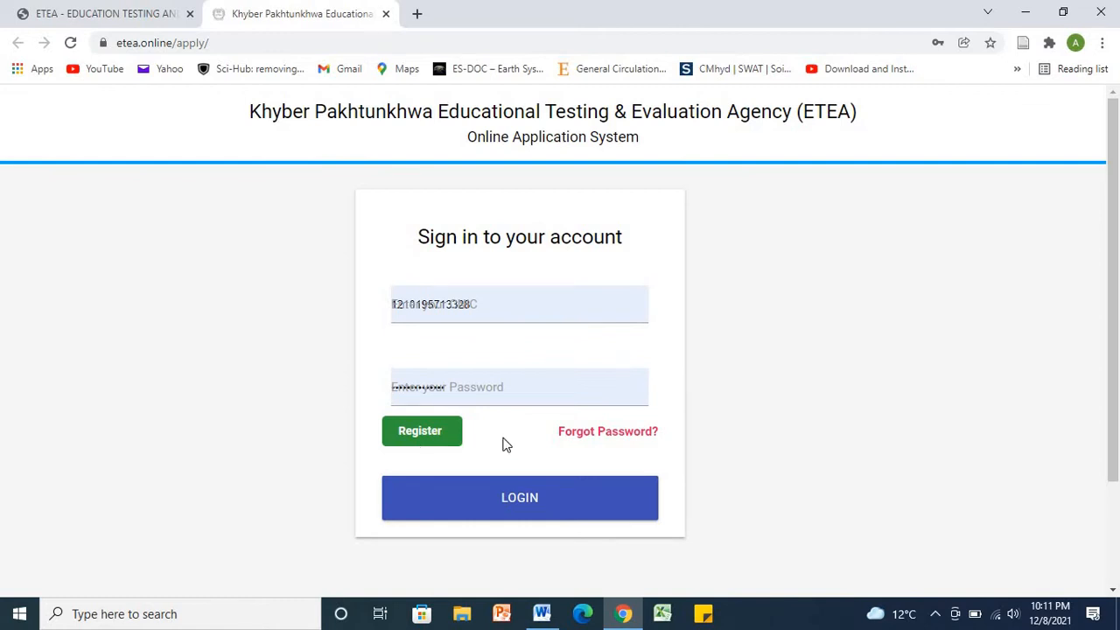
{"action": "left_click", "coordinate": [422, 433]}
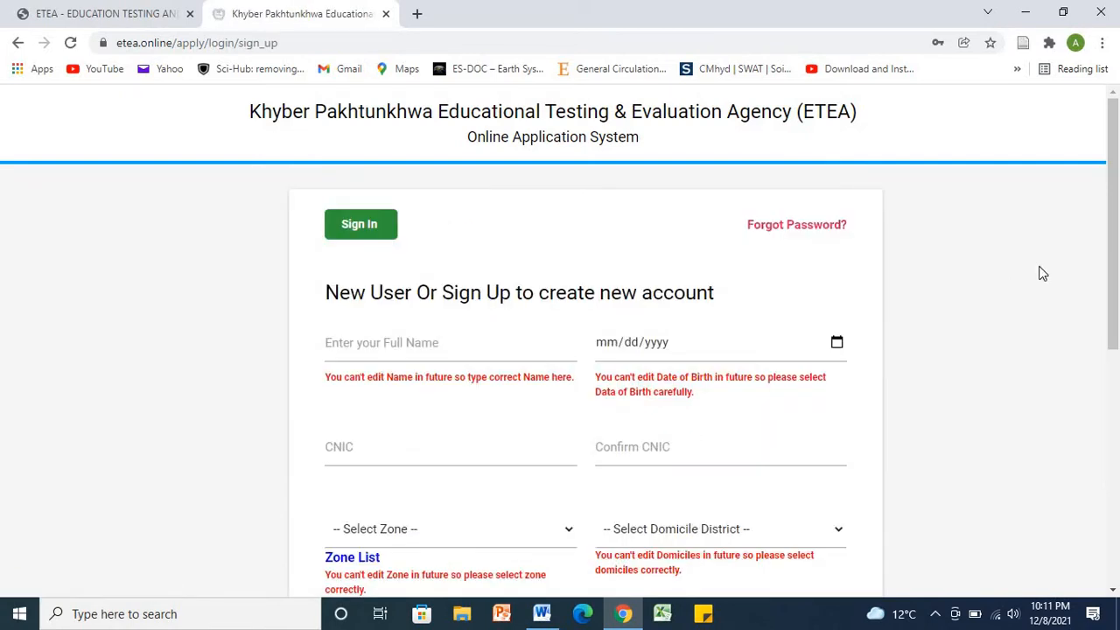
{"action": "left_click_drag", "start_coordinate": [1117, 298], "coordinate": [1118, 341]}
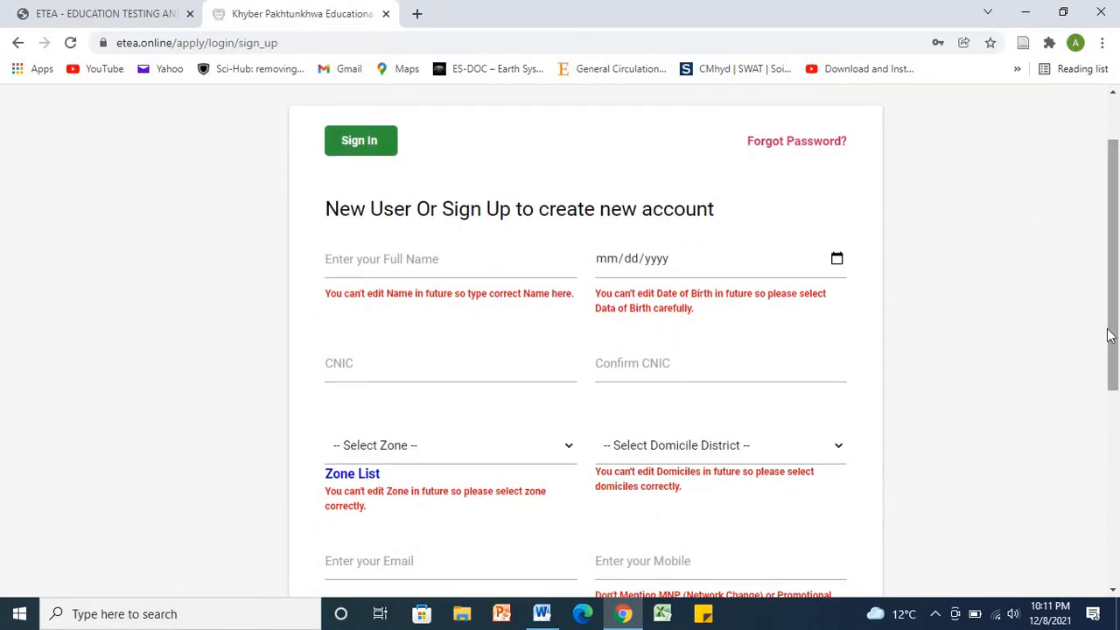
{"action": "left_click", "coordinate": [356, 263]}
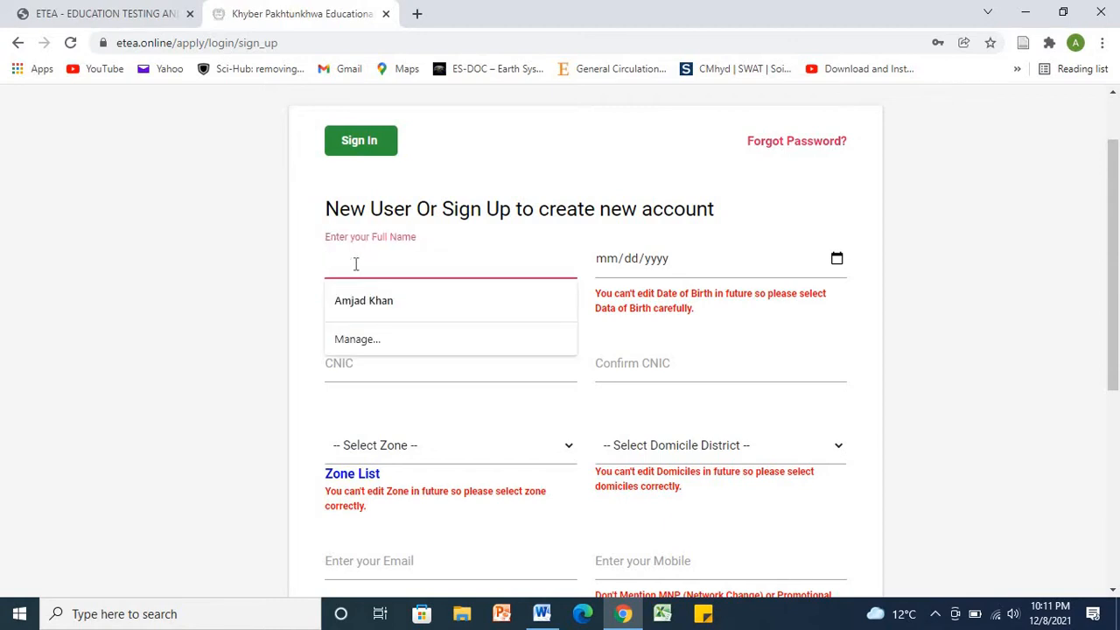
{"action": "left_click", "coordinate": [370, 301]}
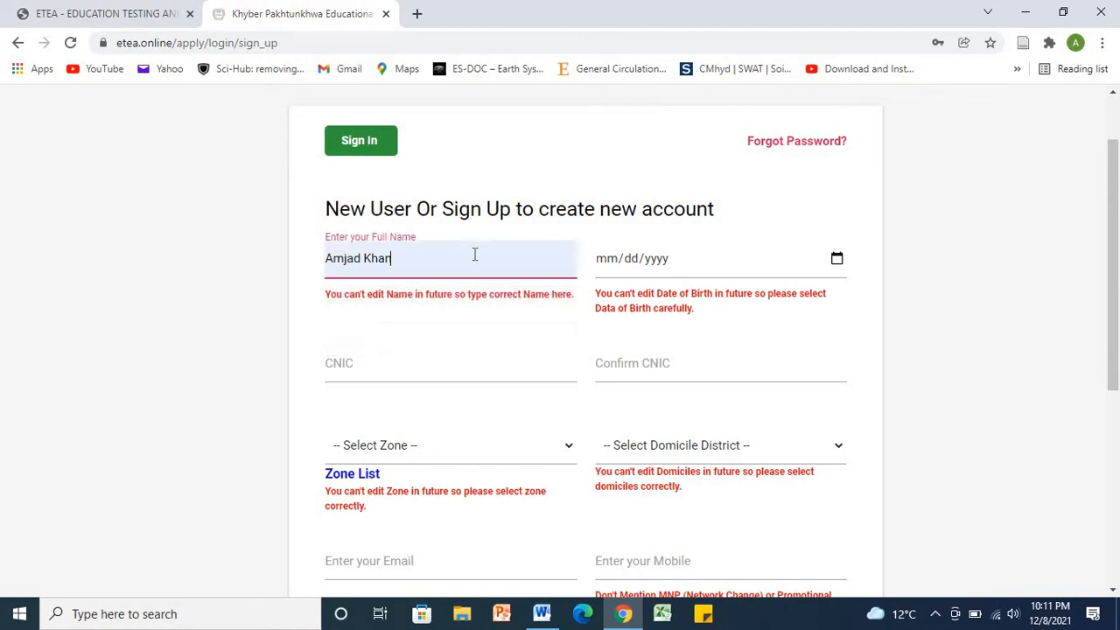
{"action": "left_click", "coordinate": [617, 265]}
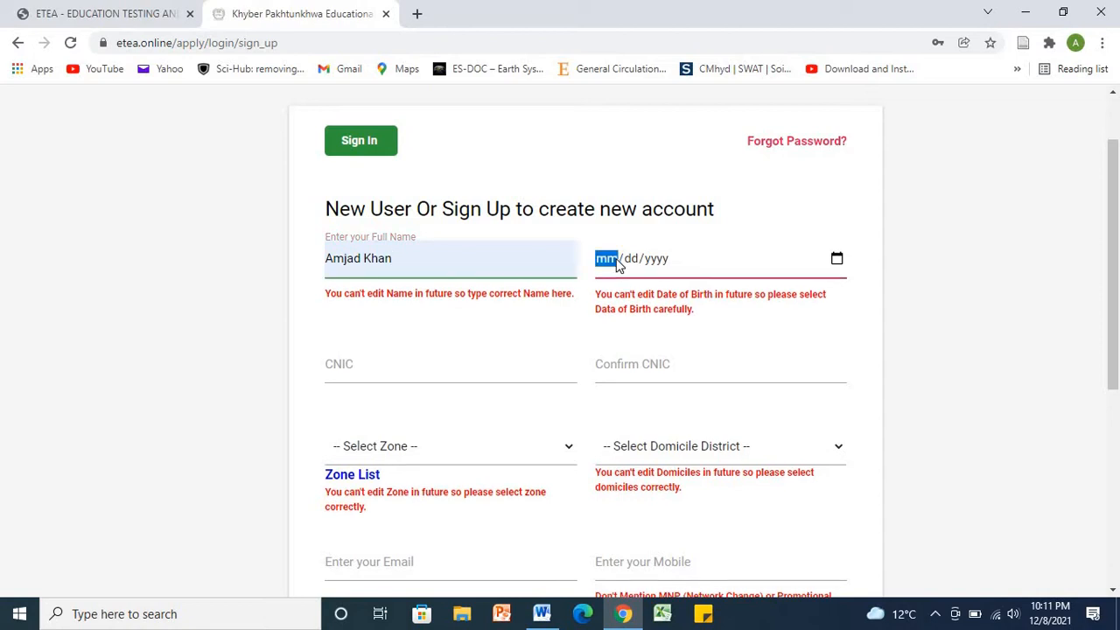
{"action": "type", "text": "05/12/"}
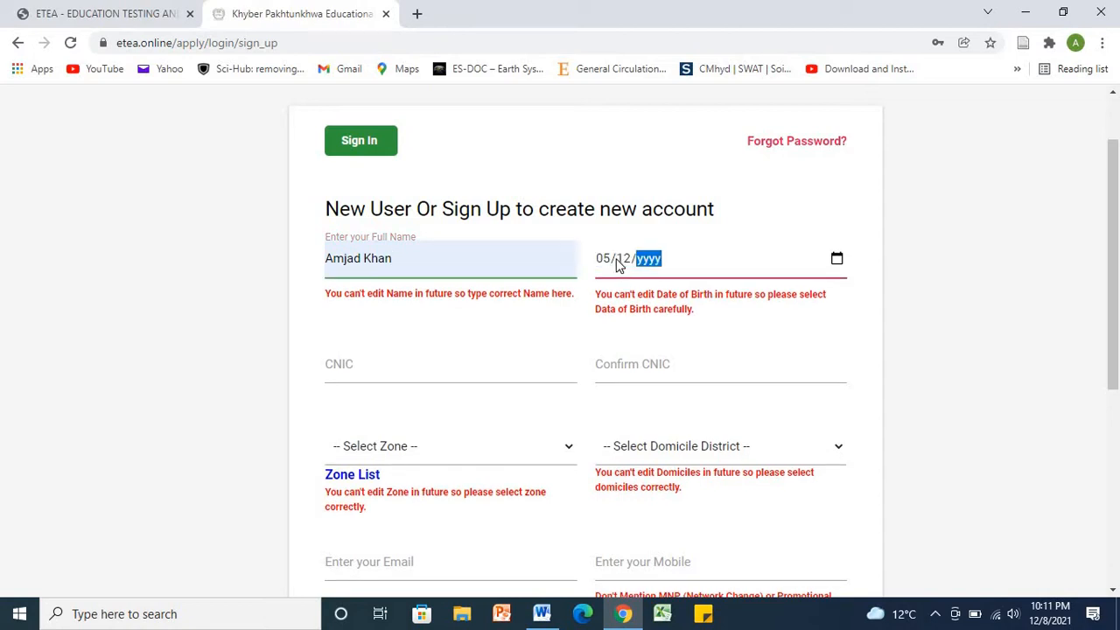
{"action": "type", "text": "1995"}
Step: Copy the CNIC number from the Word notes for the sign-up form
{"action": "left_click", "coordinate": [407, 367]}
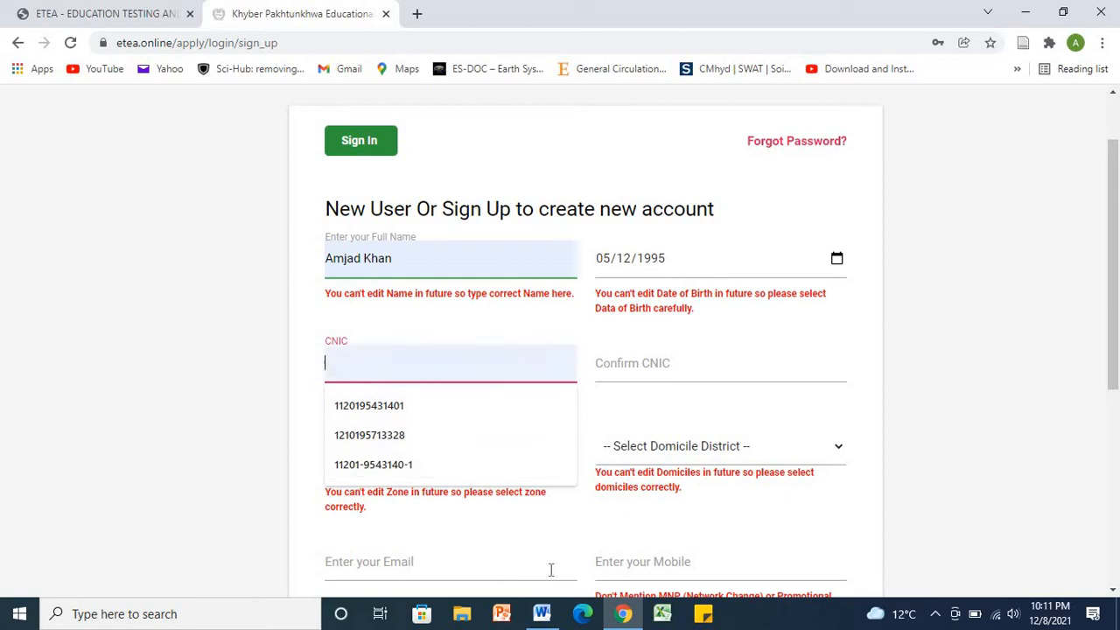
{"action": "left_click", "coordinate": [545, 617]}
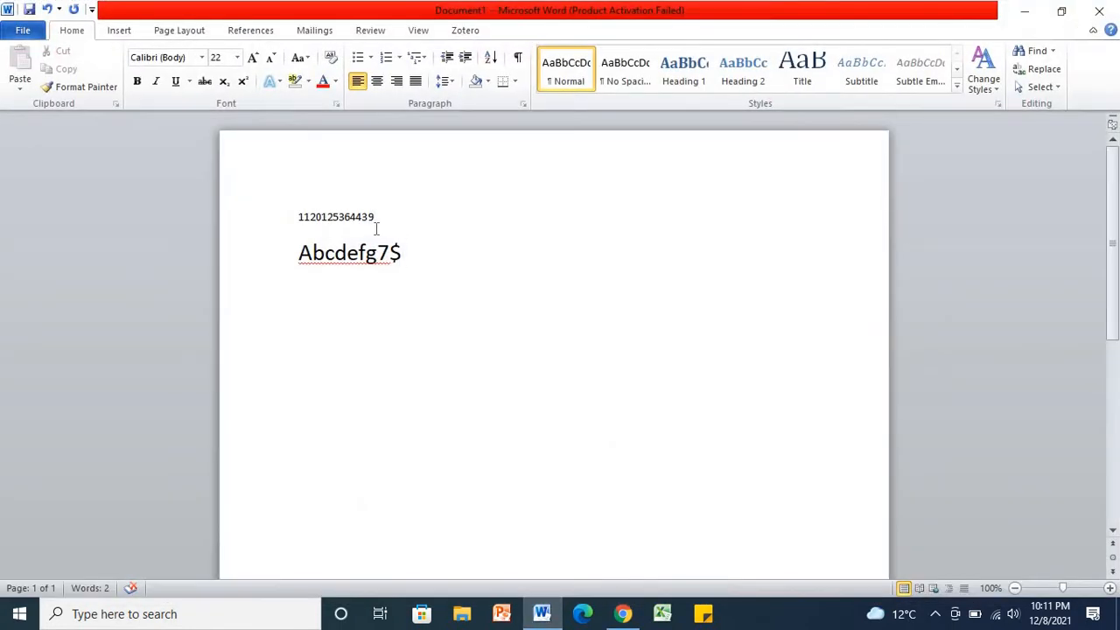
{"action": "left_click_drag", "start_coordinate": [377, 221], "coordinate": [300, 236]}
{"action": "key", "text": "ctrl+c"}
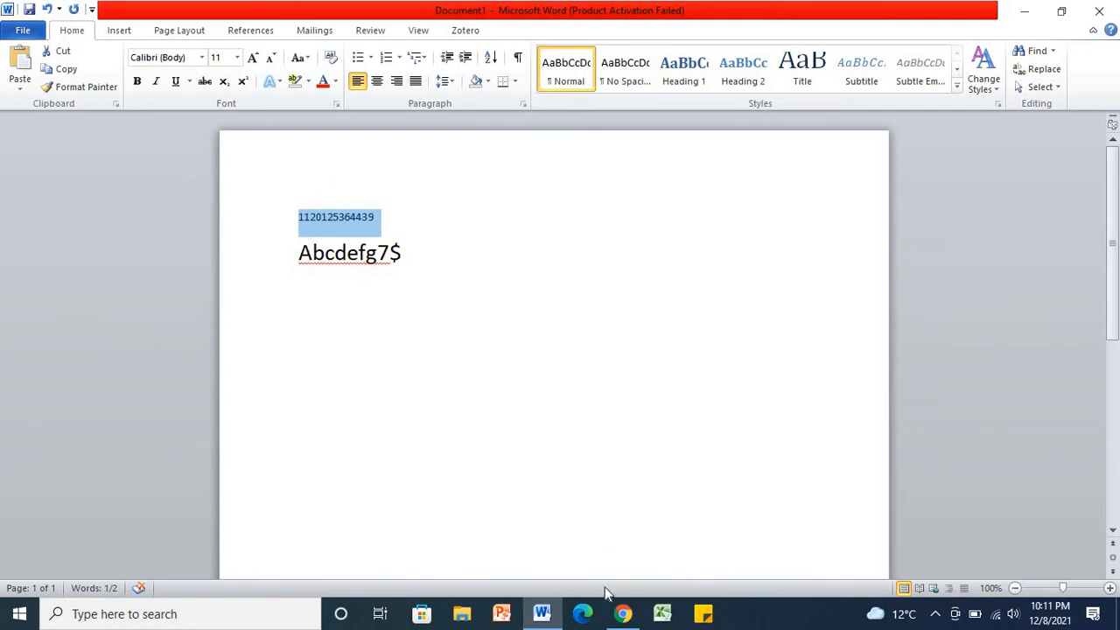
{"action": "left_click", "coordinate": [618, 615]}
Step: Paste the CNIC number into the CNIC field and retype it in Confirm CNIC
{"action": "left_click", "coordinate": [334, 362]}
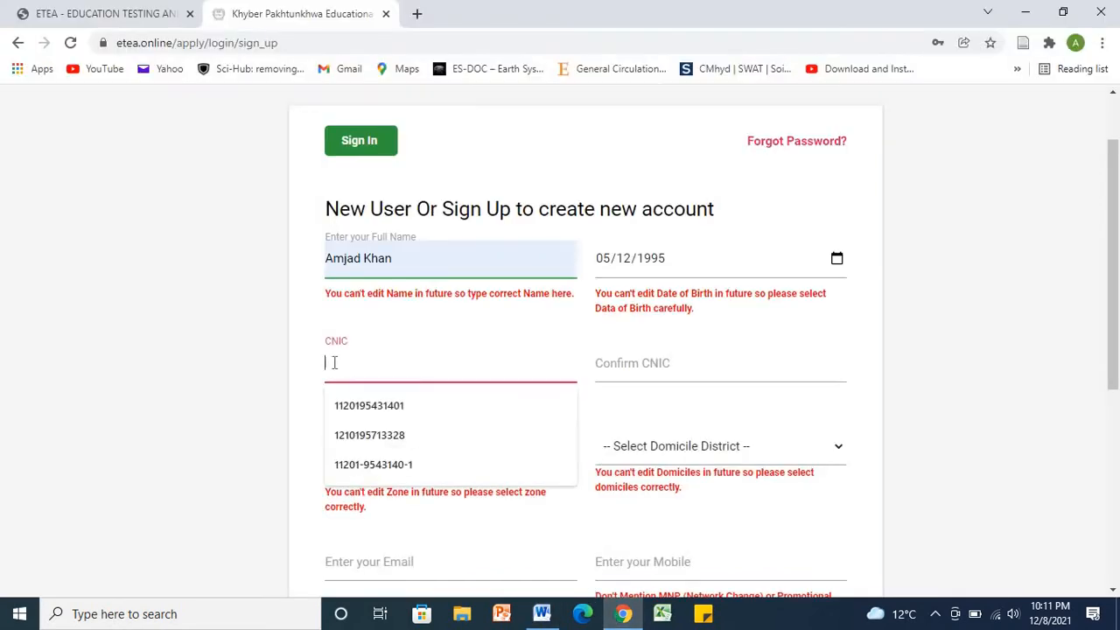
{"action": "key", "text": "ctrl+v"}
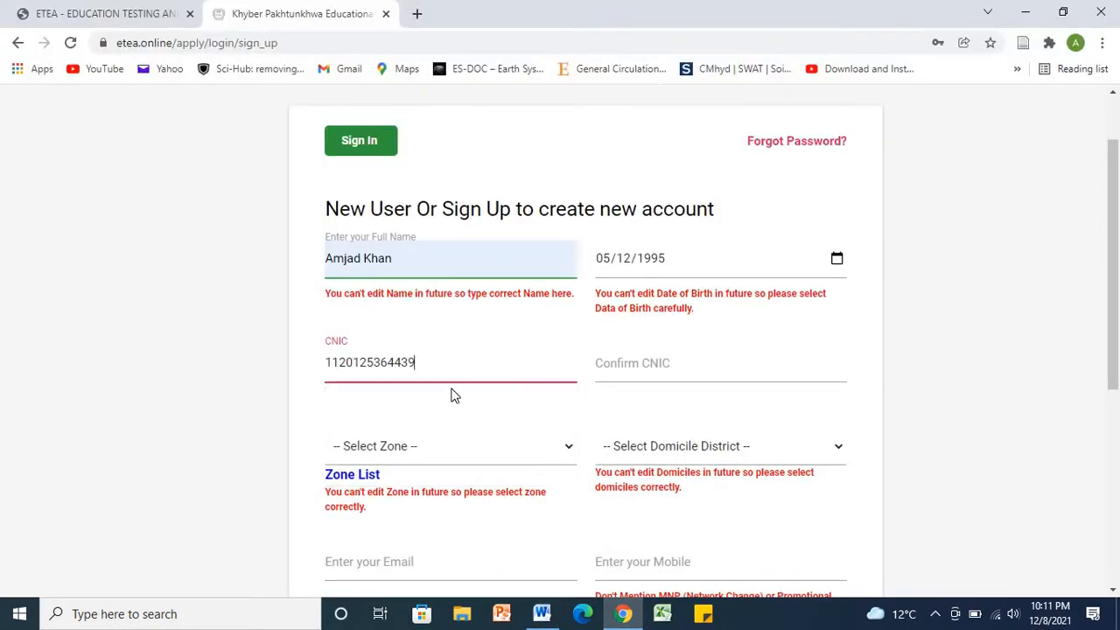
{"action": "left_click", "coordinate": [658, 367]}
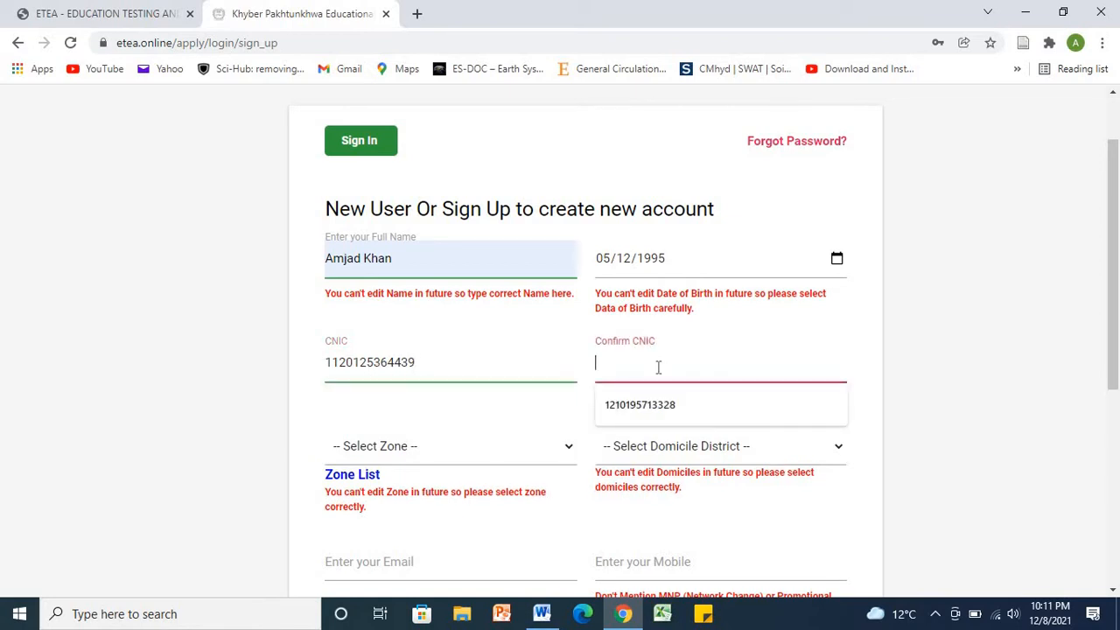
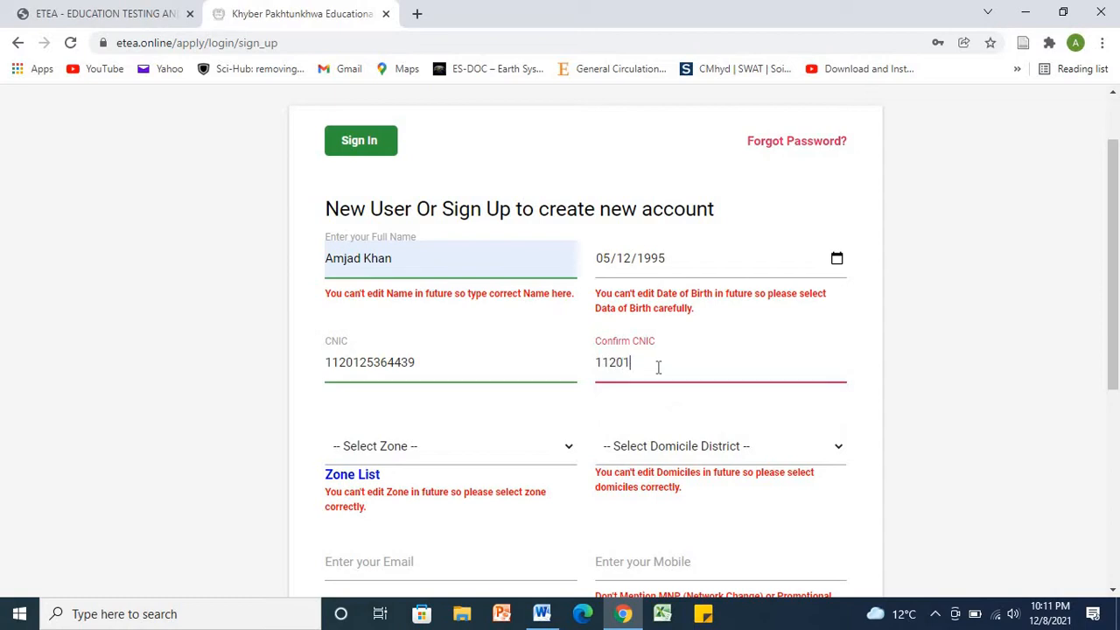
{"action": "left_click", "coordinate": [557, 457]}
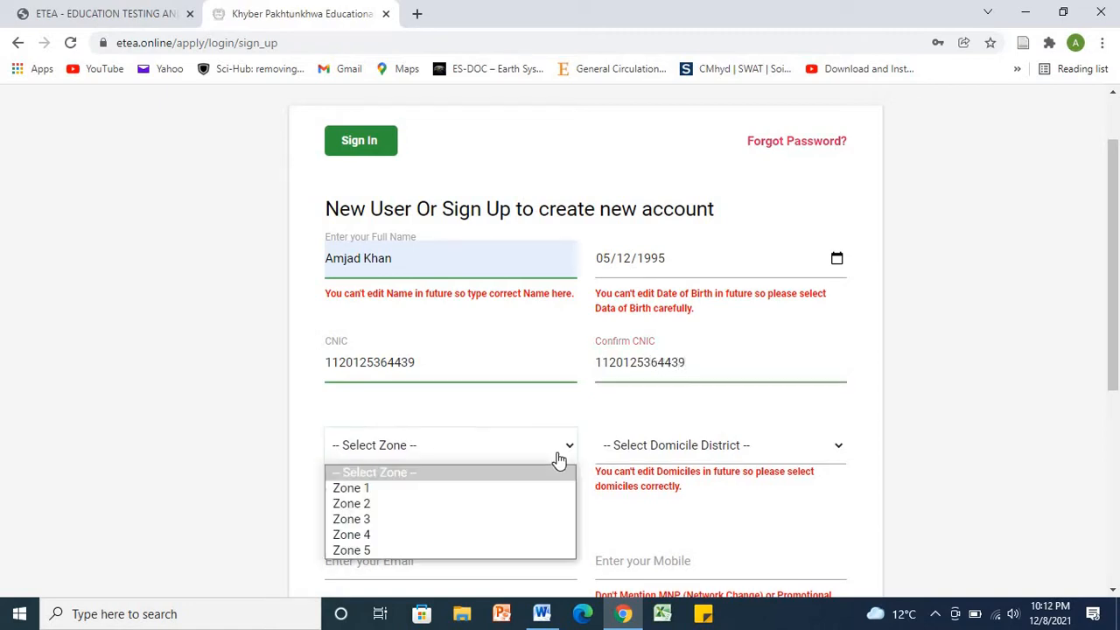
Step: Choose Zone 4 and LAKKI MARWAT as the domicile district
{"action": "left_click", "coordinate": [468, 537]}
{"action": "left_click", "coordinate": [837, 450]}
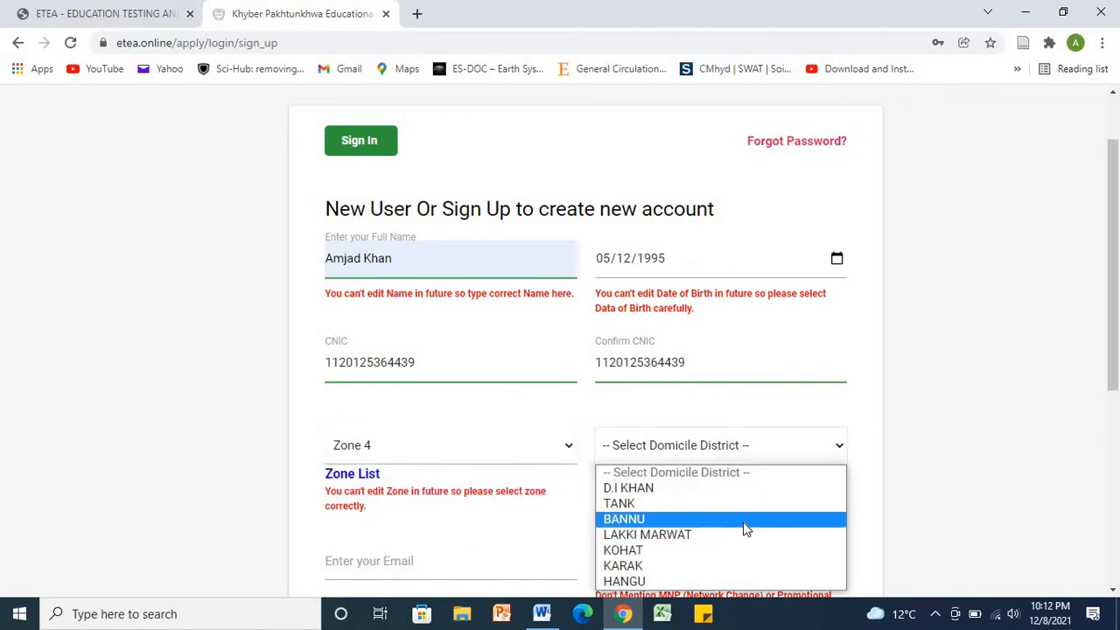
{"action": "left_click", "coordinate": [714, 534]}
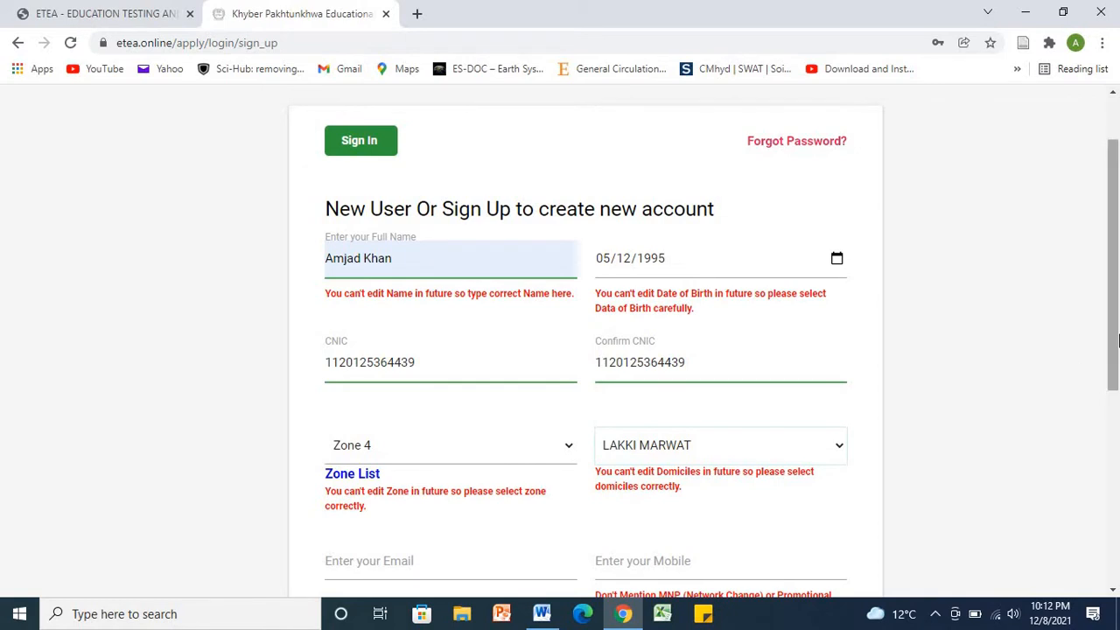
{"action": "left_click_drag", "start_coordinate": [1118, 341], "coordinate": [1076, 406]}
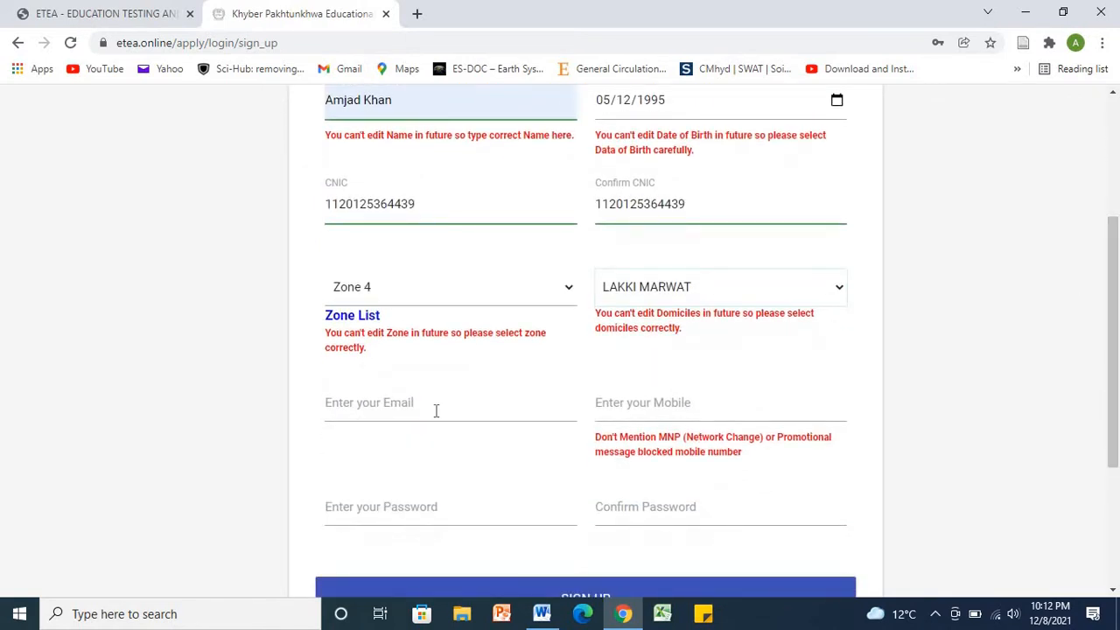
Step: Fill the e-mail and mobile number fields from Chrome's autofill suggestions
{"action": "left_click", "coordinate": [436, 411]}
{"action": "left_click", "coordinate": [438, 445]}
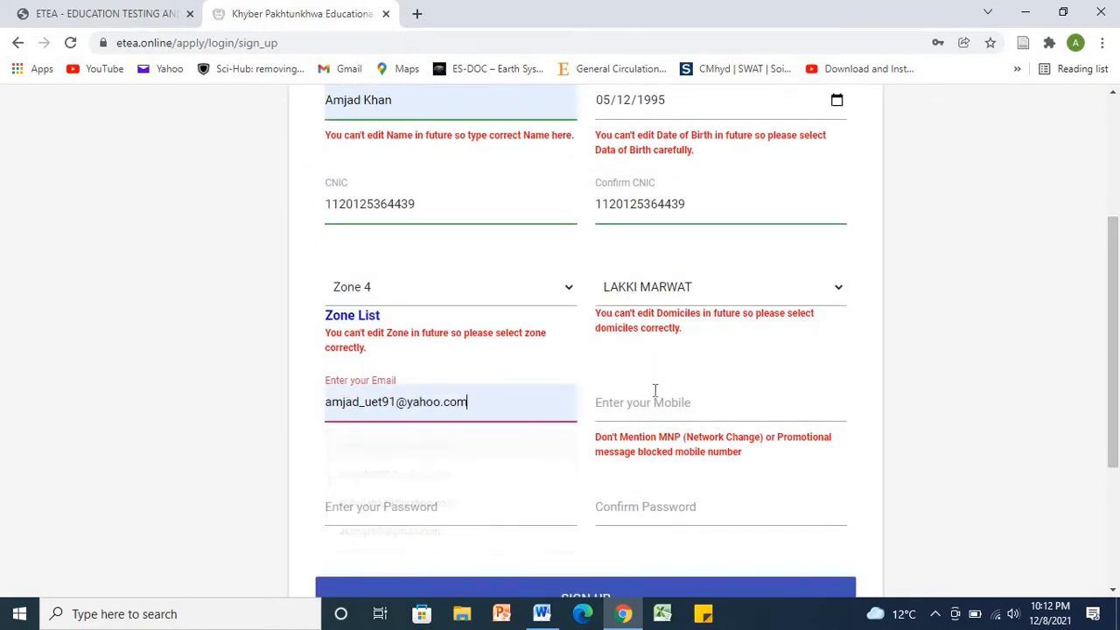
{"action": "left_click", "coordinate": [666, 401]}
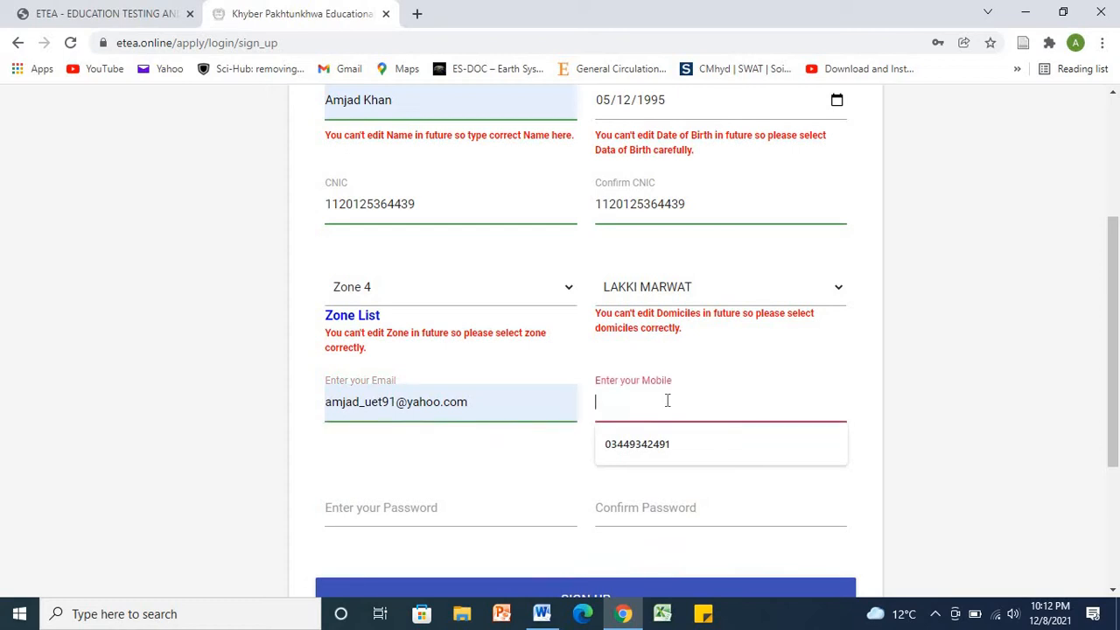
{"action": "left_click", "coordinate": [660, 444]}
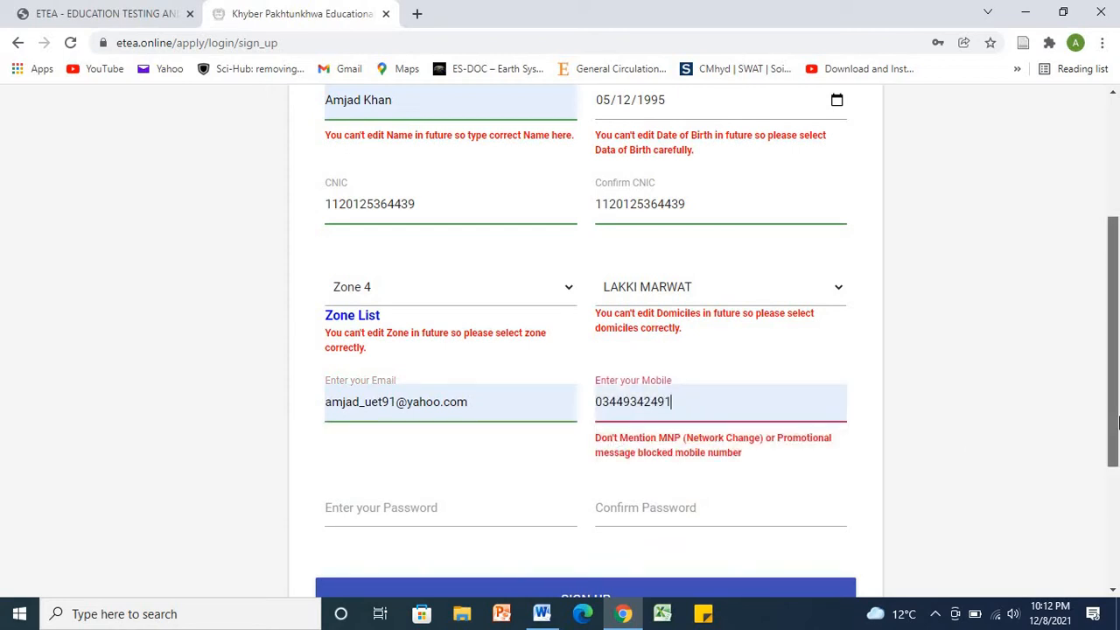
{"action": "scroll", "coordinate": [1117, 424], "scroll_direction": "down", "scroll_amount": 1}
{"action": "left_click", "coordinate": [424, 398]}
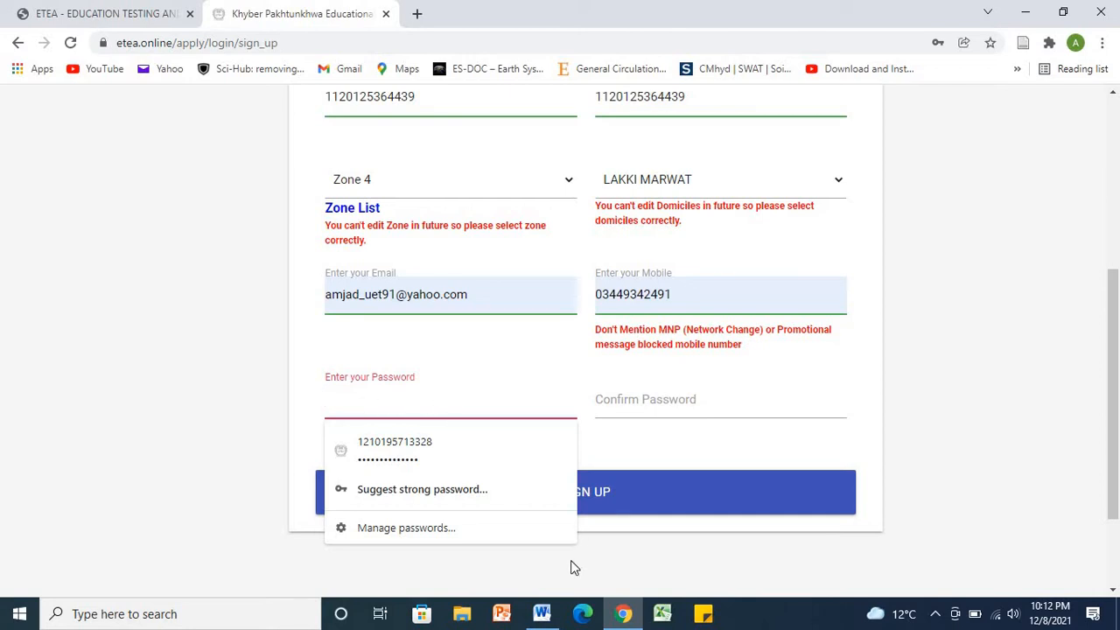
Step: Copy the noted password from Word and paste it into the Password field
{"action": "left_click", "coordinate": [542, 614]}
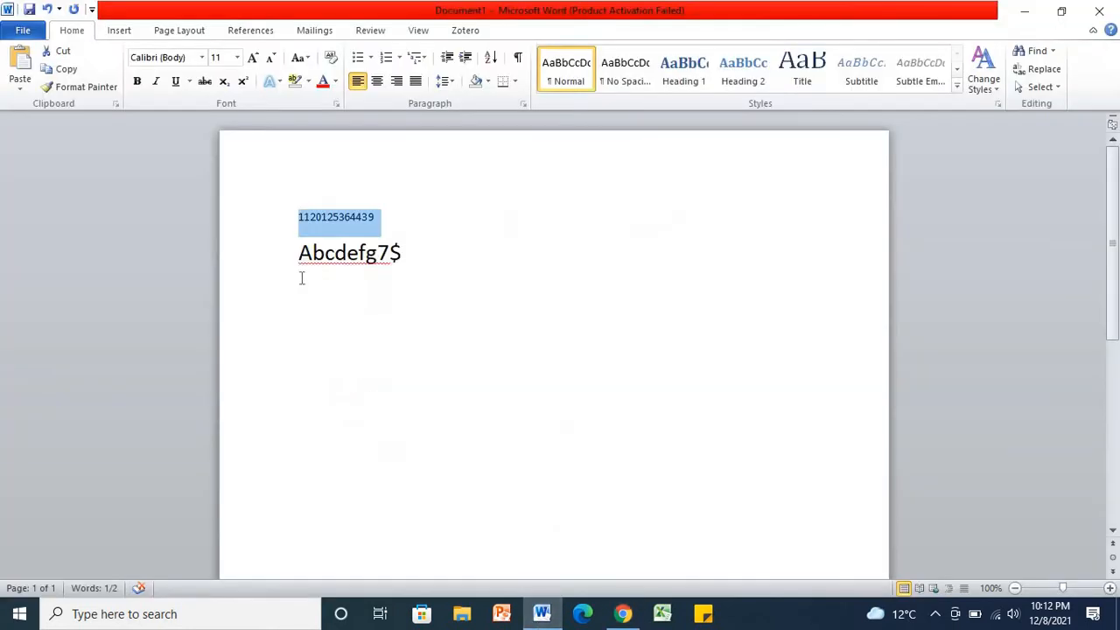
{"action": "left_click_drag", "start_coordinate": [410, 259], "coordinate": [310, 282]}
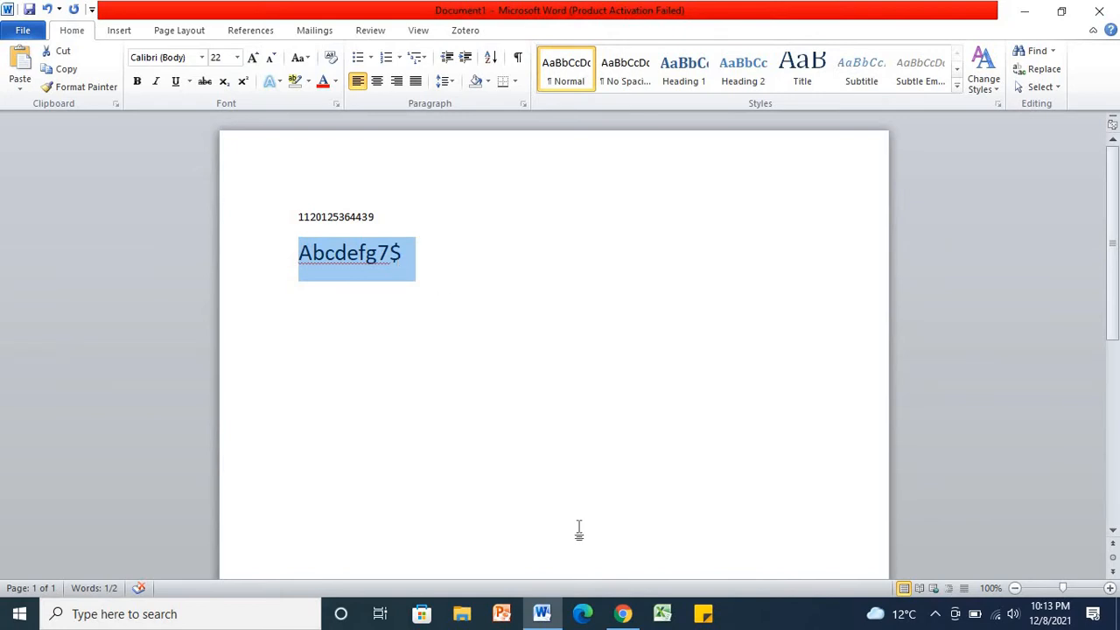
{"action": "left_click", "coordinate": [624, 614]}
{"action": "left_click", "coordinate": [382, 395]}
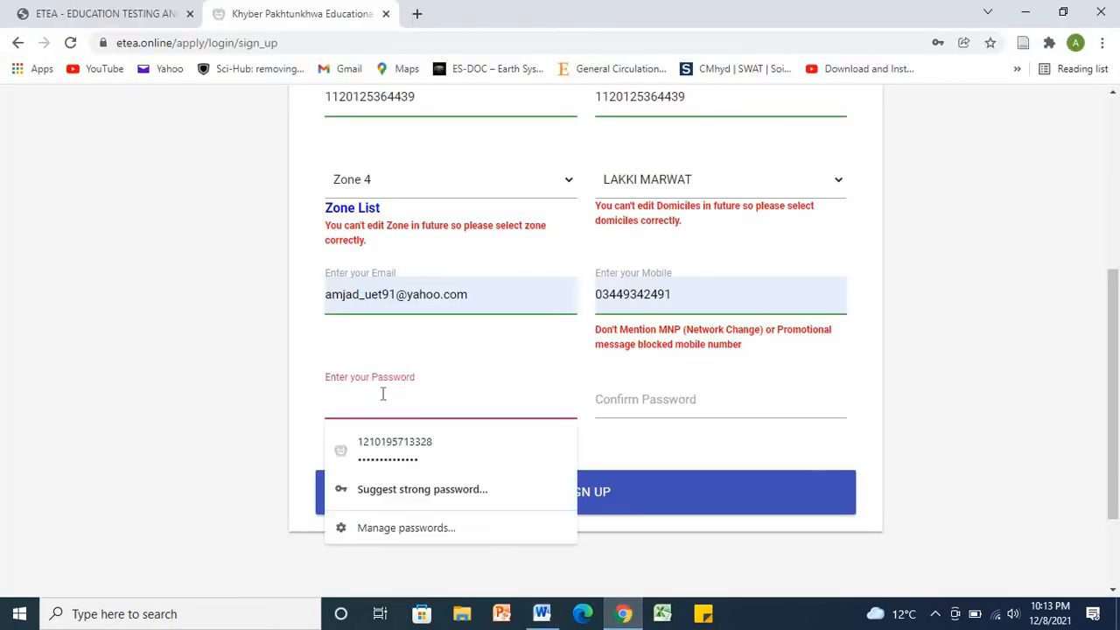
{"action": "key", "text": "ctrl+v"}
Step: Type the account password into Confirm Password and submit the sign-up form
{"action": "left_click", "coordinate": [636, 399]}
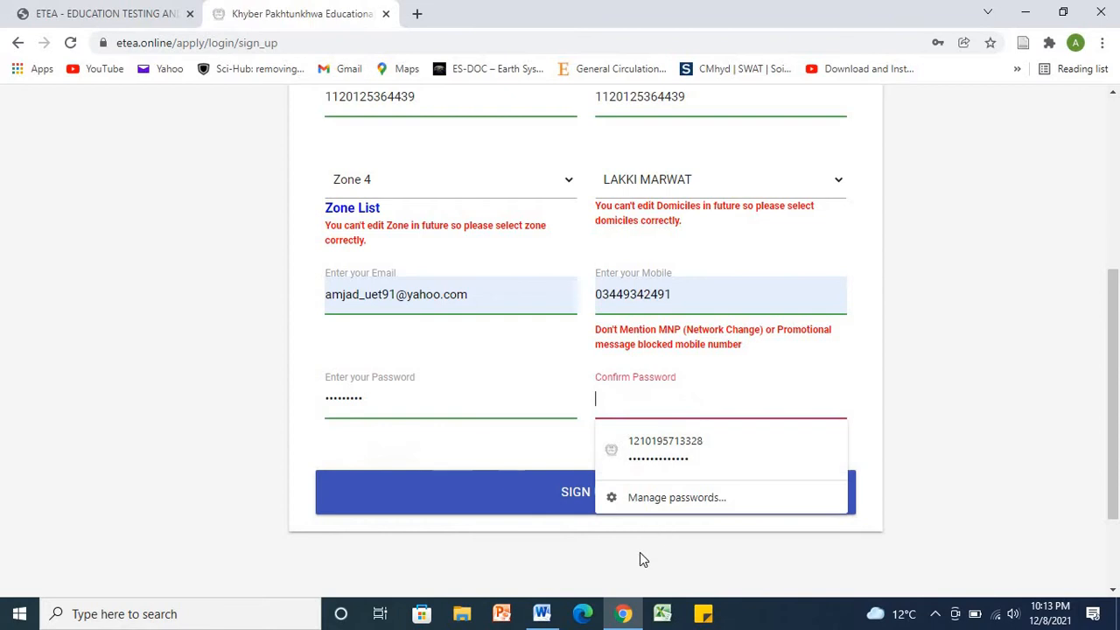
{"action": "left_click", "coordinate": [625, 614]}
{"action": "left_click", "coordinate": [624, 614]}
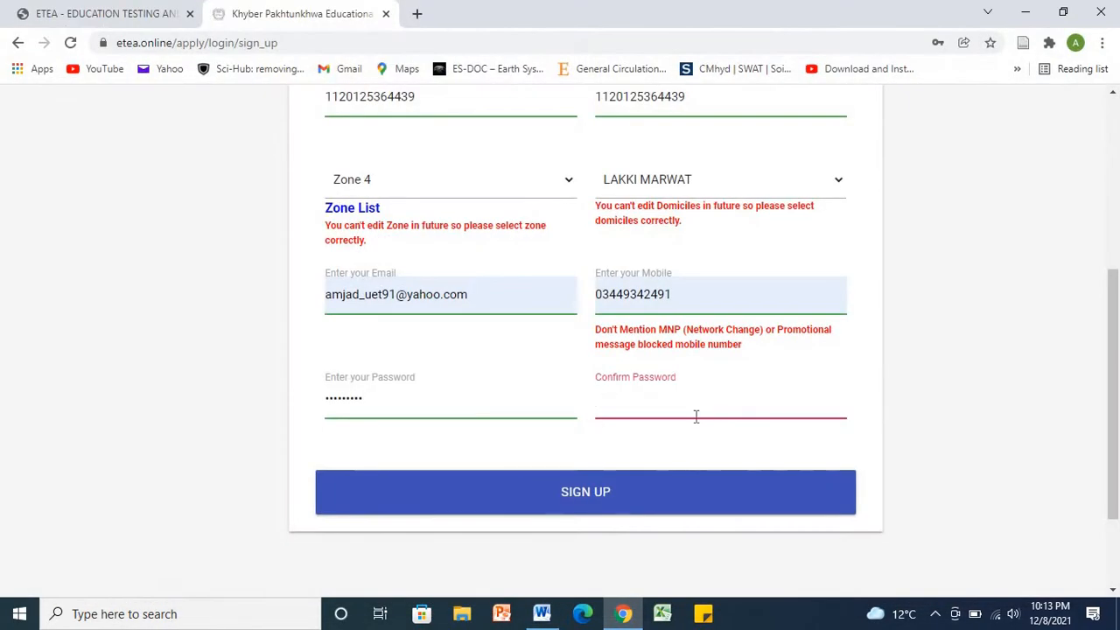
{"action": "left_click", "coordinate": [635, 616]}
{"action": "left_click", "coordinate": [635, 616]}
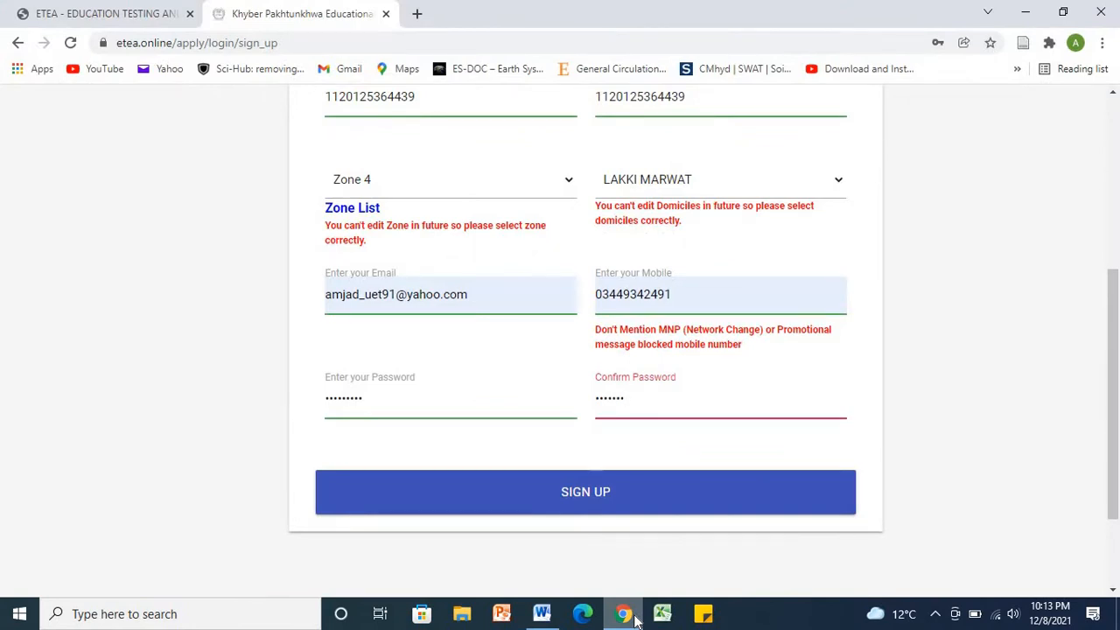
{"action": "left_click", "coordinate": [617, 503]}
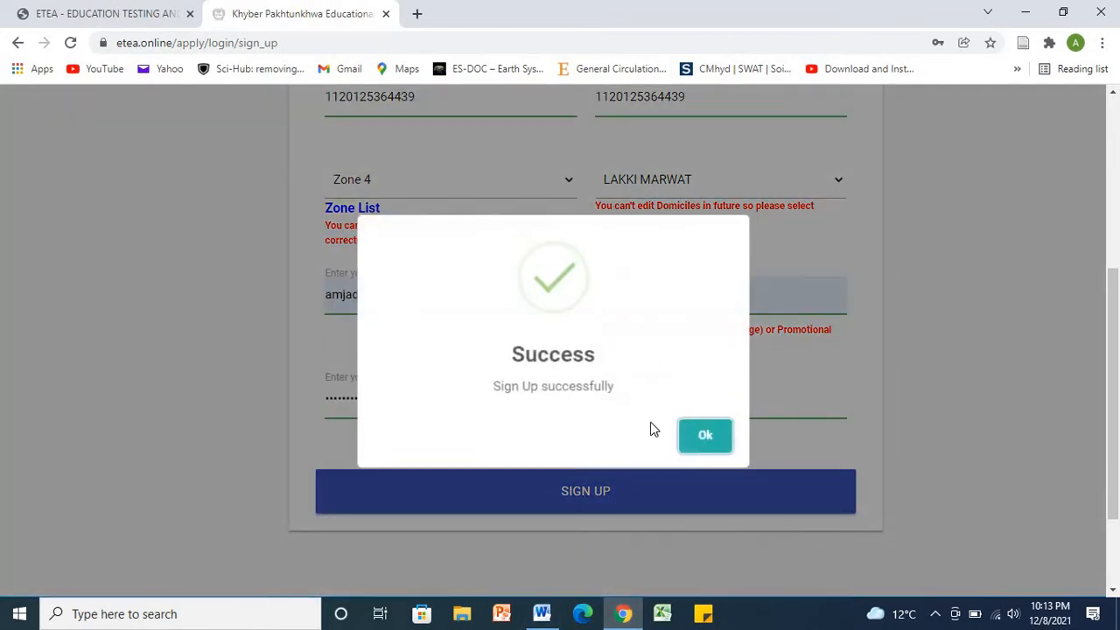
Step: Dismiss the success message and save-password prompt, log in, and open Update Profile
{"action": "left_click", "coordinate": [705, 442]}
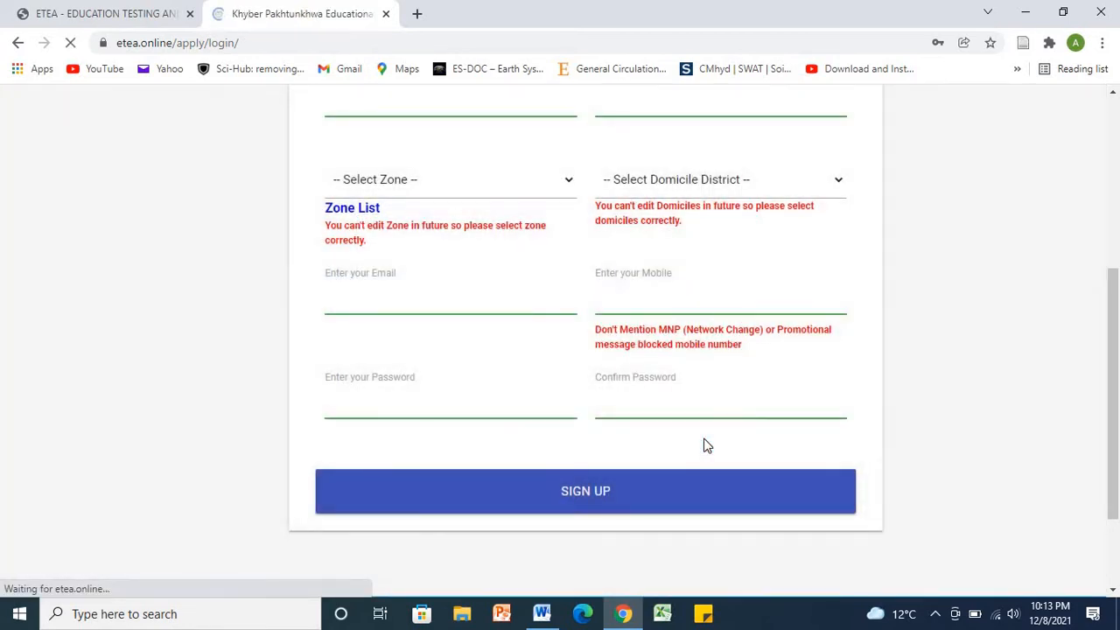
{"action": "left_click", "coordinate": [925, 282]}
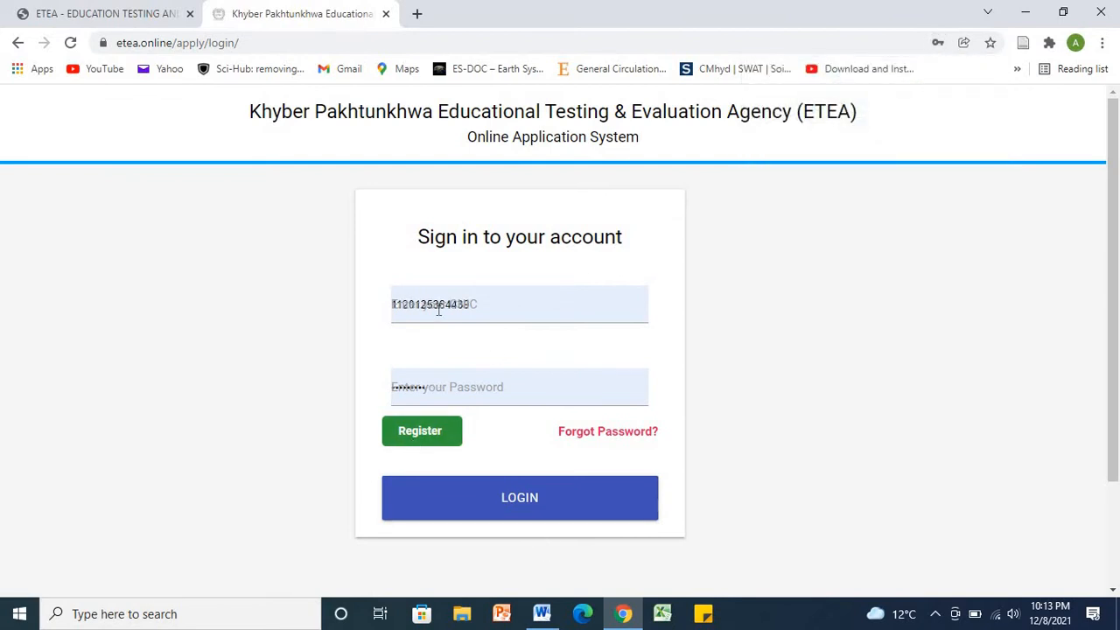
{"action": "left_click", "coordinate": [543, 506]}
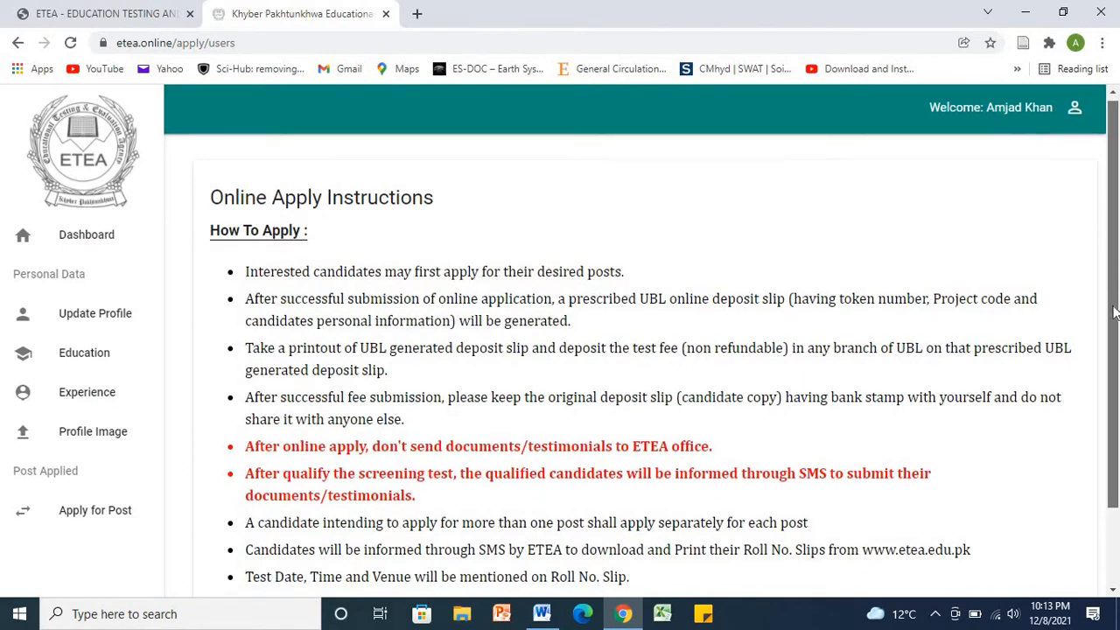
{"action": "left_click_drag", "start_coordinate": [1117, 267], "coordinate": [1114, 348]}
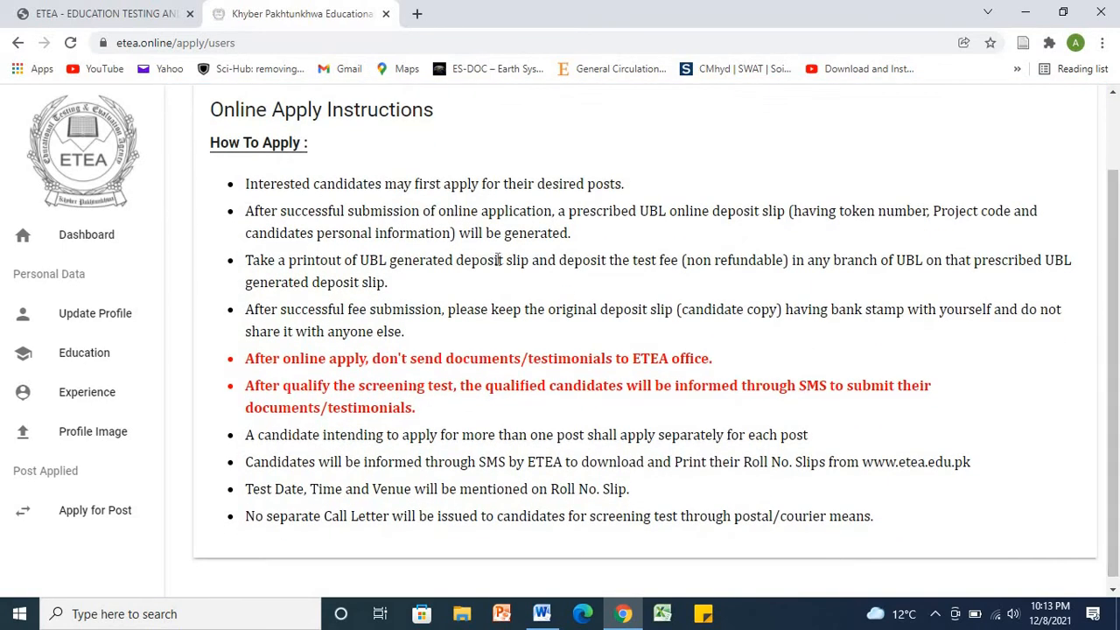
{"action": "left_click", "coordinate": [114, 316]}
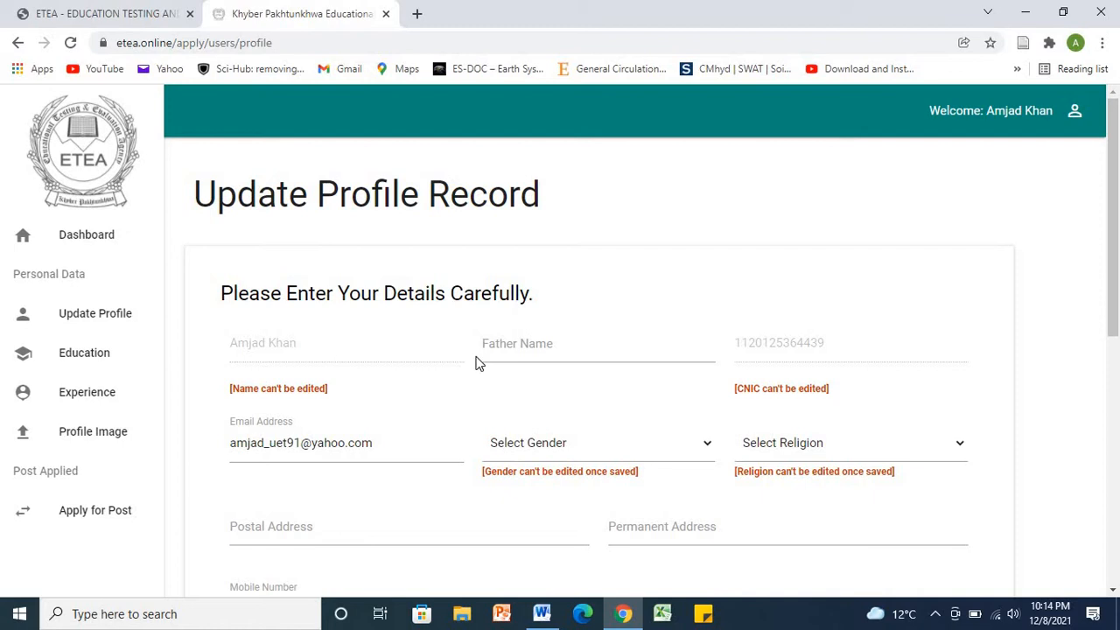
Step: Fill the father's name from autofill and set gender Male and religion Muslim
{"action": "left_click", "coordinate": [527, 348]}
{"action": "left_click", "coordinate": [382, 335]}
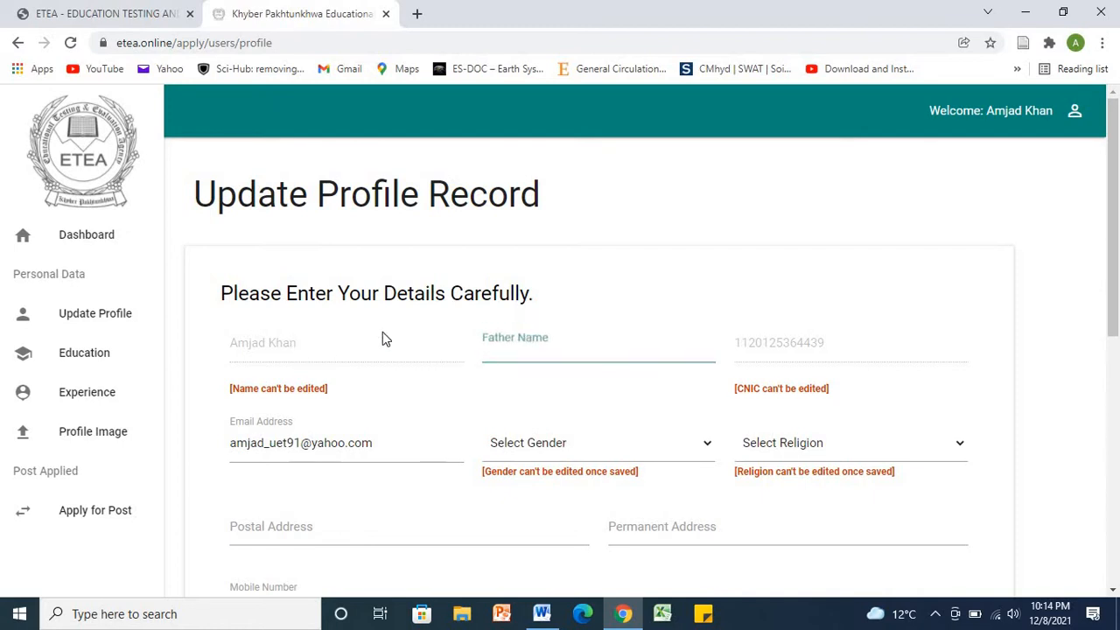
{"action": "left_click", "coordinate": [523, 355]}
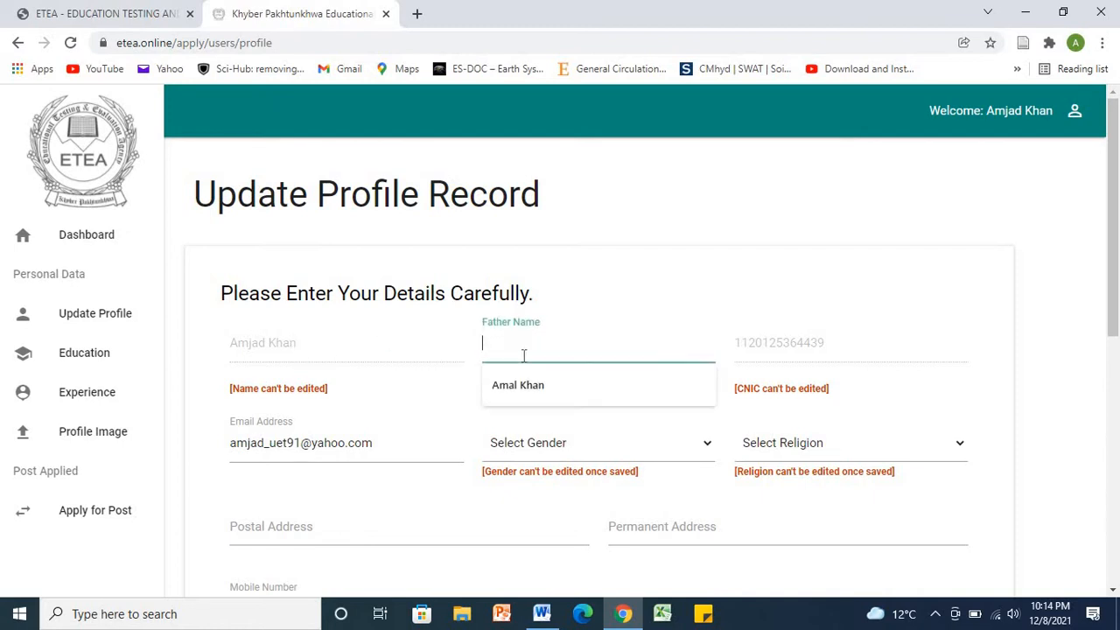
{"action": "left_click", "coordinate": [555, 389]}
{"action": "scroll", "coordinate": [1117, 297], "scroll_direction": "down", "scroll_amount": 1}
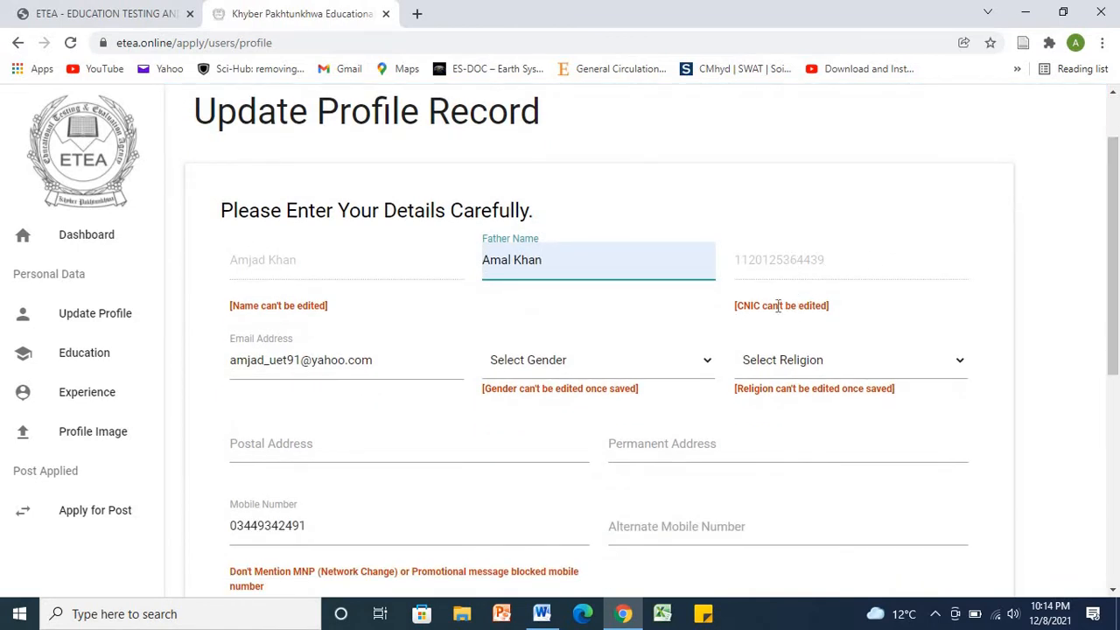
{"action": "left_click", "coordinate": [706, 365]}
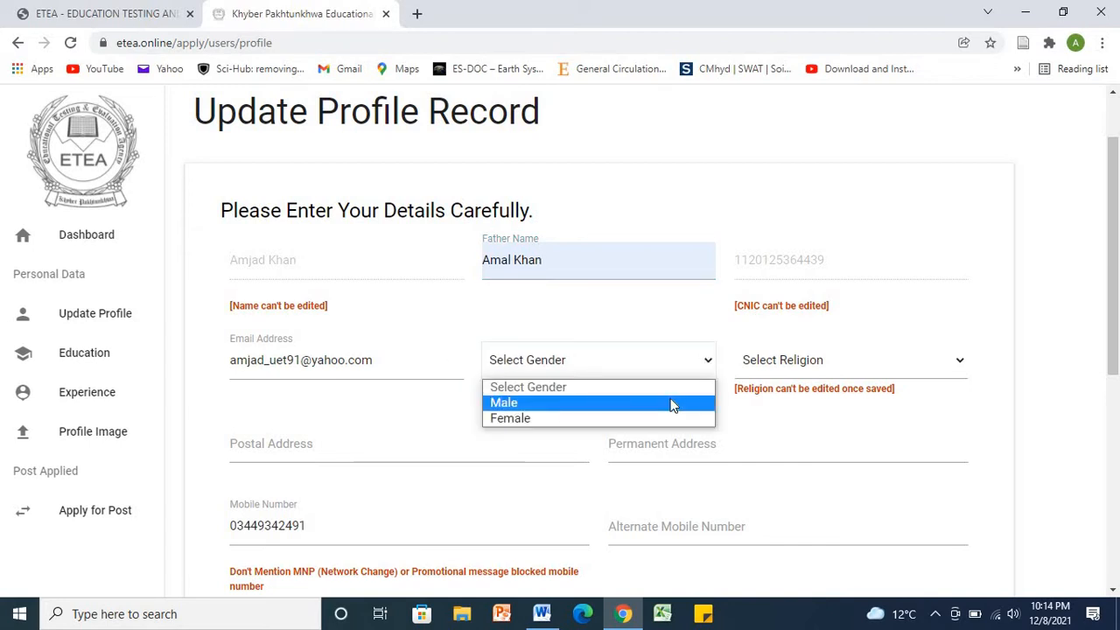
{"action": "left_click", "coordinate": [670, 403]}
{"action": "left_click", "coordinate": [937, 372]}
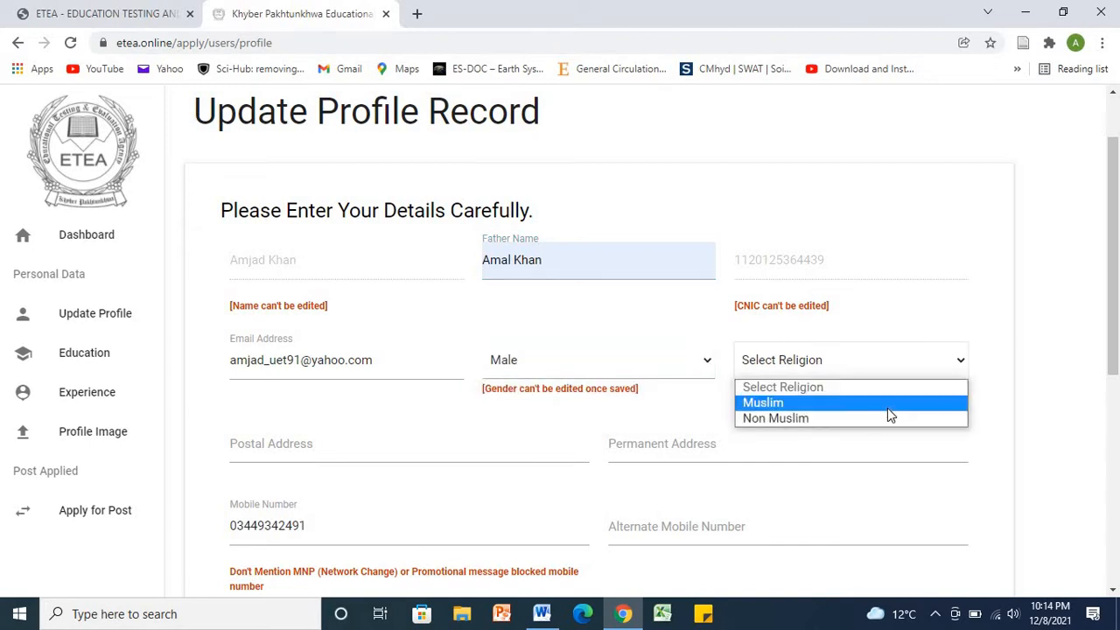
{"action": "left_click", "coordinate": [889, 404]}
Step: Enter the applicant's postal address and paste the same text as the permanent address
{"action": "scroll", "coordinate": [1118, 357], "scroll_direction": "down", "scroll_amount": 1}
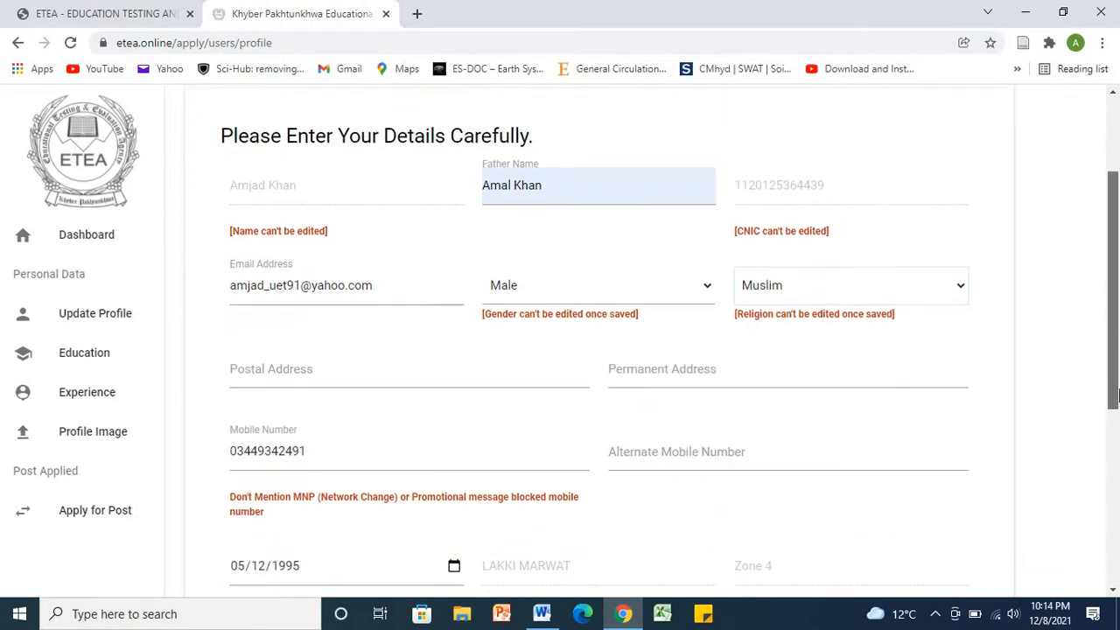
{"action": "left_click", "coordinate": [363, 353]}
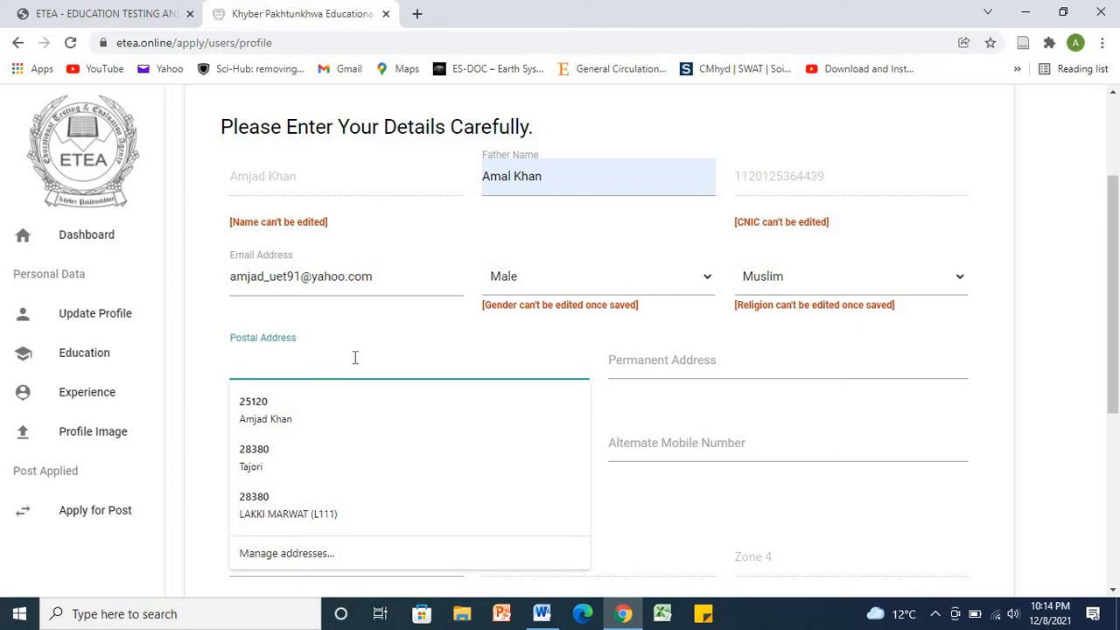
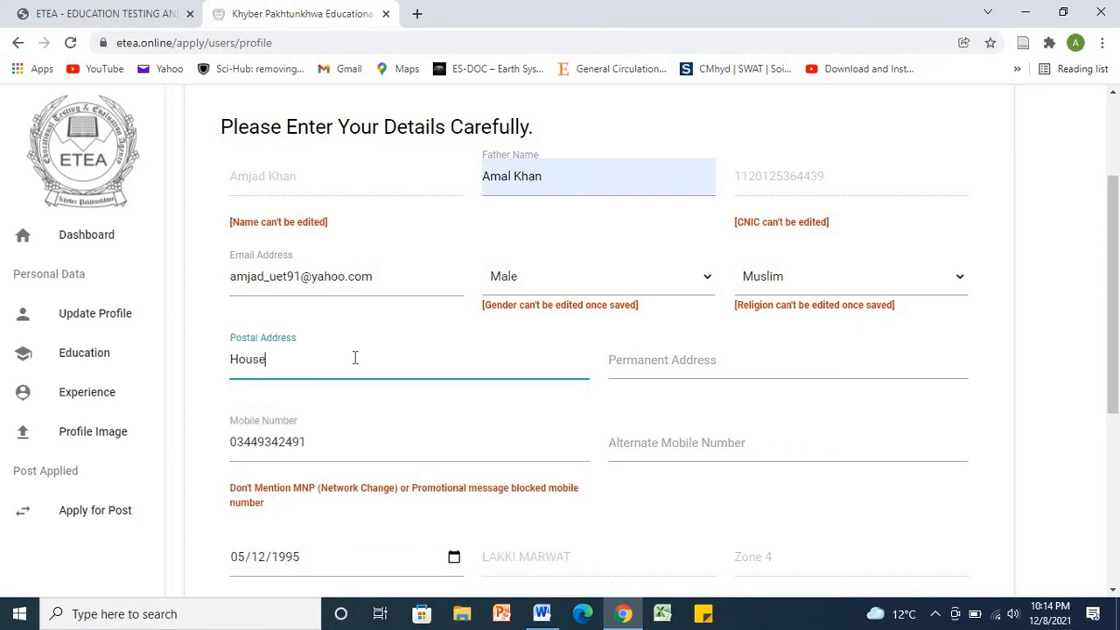
{"action": "left_click", "coordinate": [687, 363]}
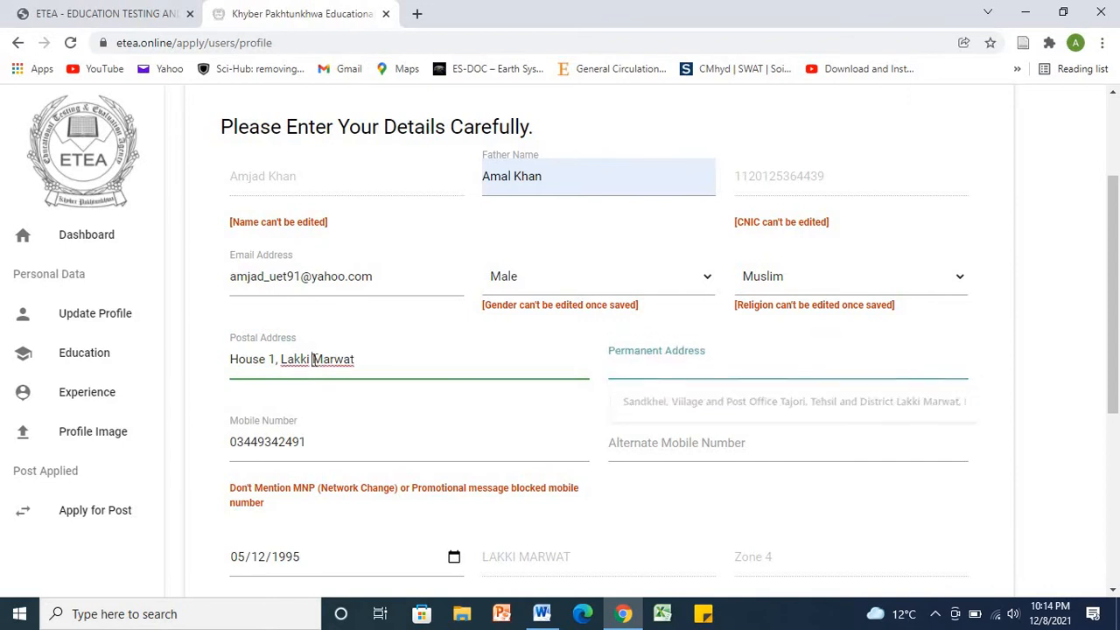
{"action": "double_click", "coordinate": [334, 359]}
{"action": "triple_click", "coordinate": [315, 359]}
{"action": "key", "text": "ctrl+c"}
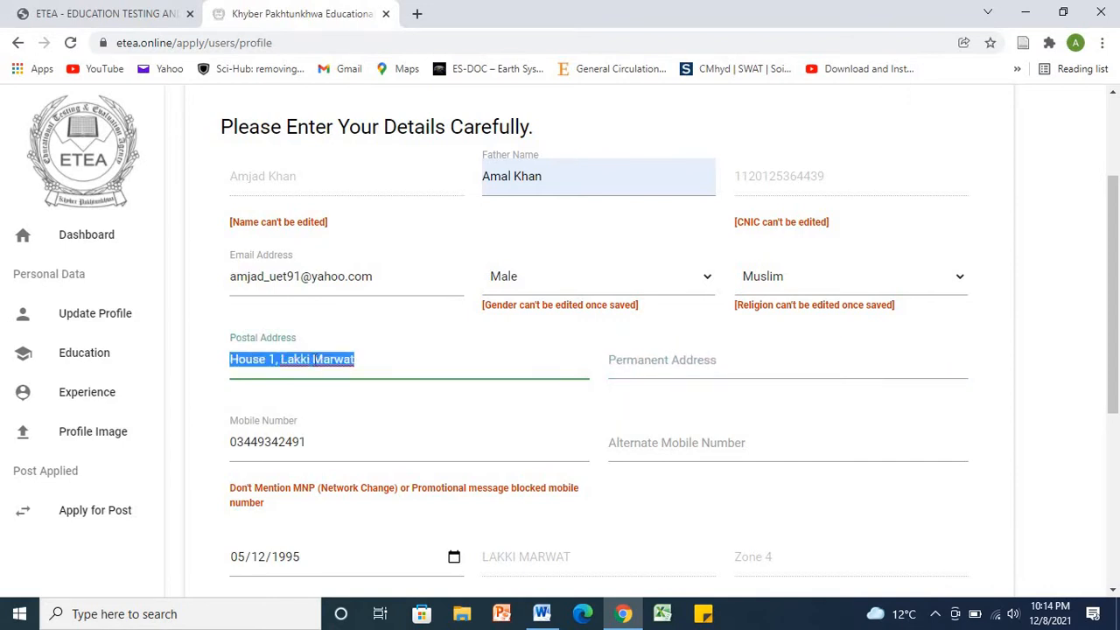
{"action": "left_click", "coordinate": [627, 357]}
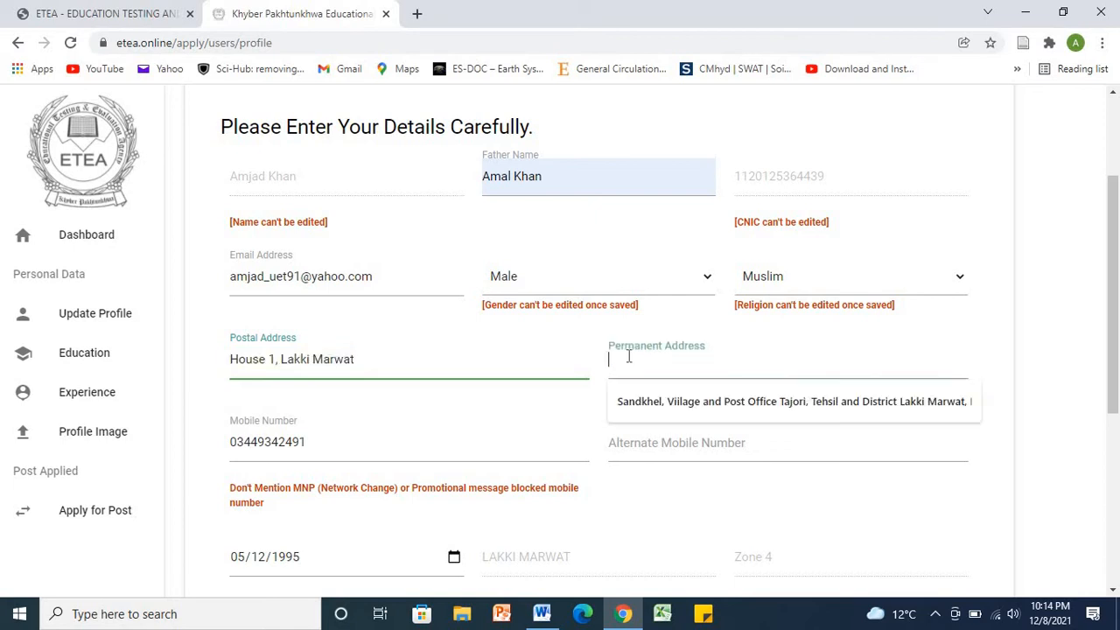
{"action": "key", "text": "ctrl+v"}
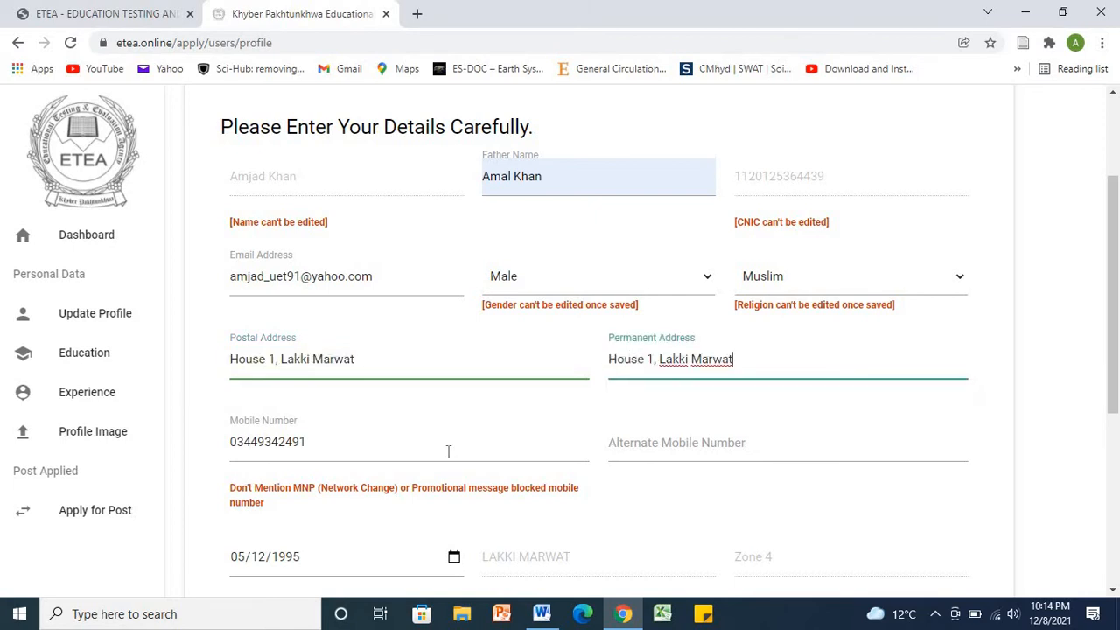
Step: Copy the main mobile number into the Alternate Mobile Number field
{"action": "left_click", "coordinate": [713, 447]}
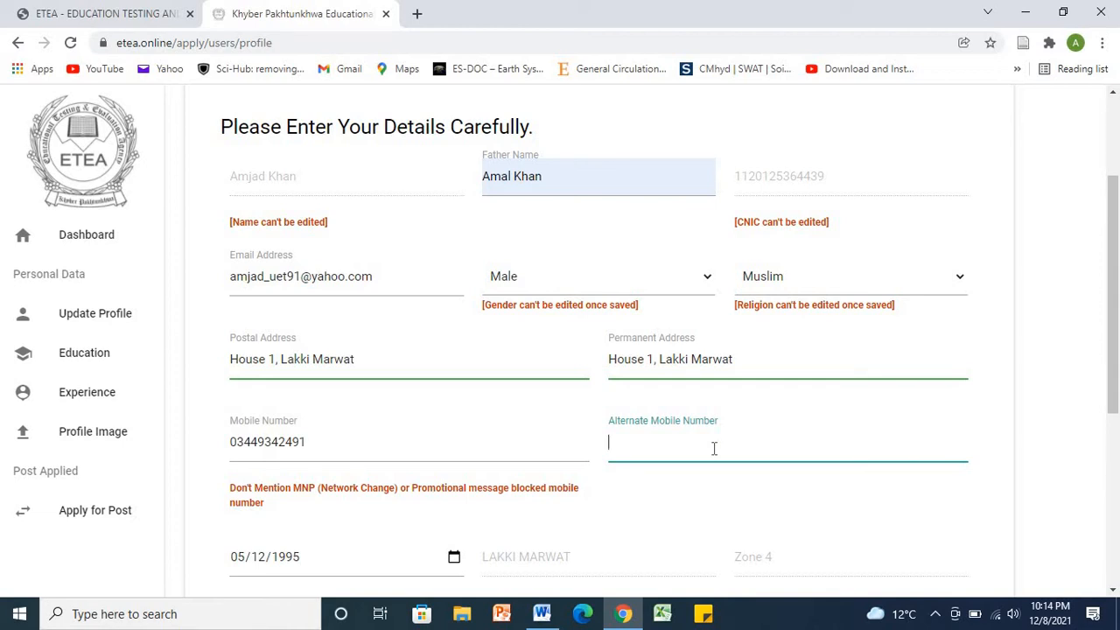
{"action": "double_click", "coordinate": [267, 441]}
{"action": "key", "text": "ctrl+c"}
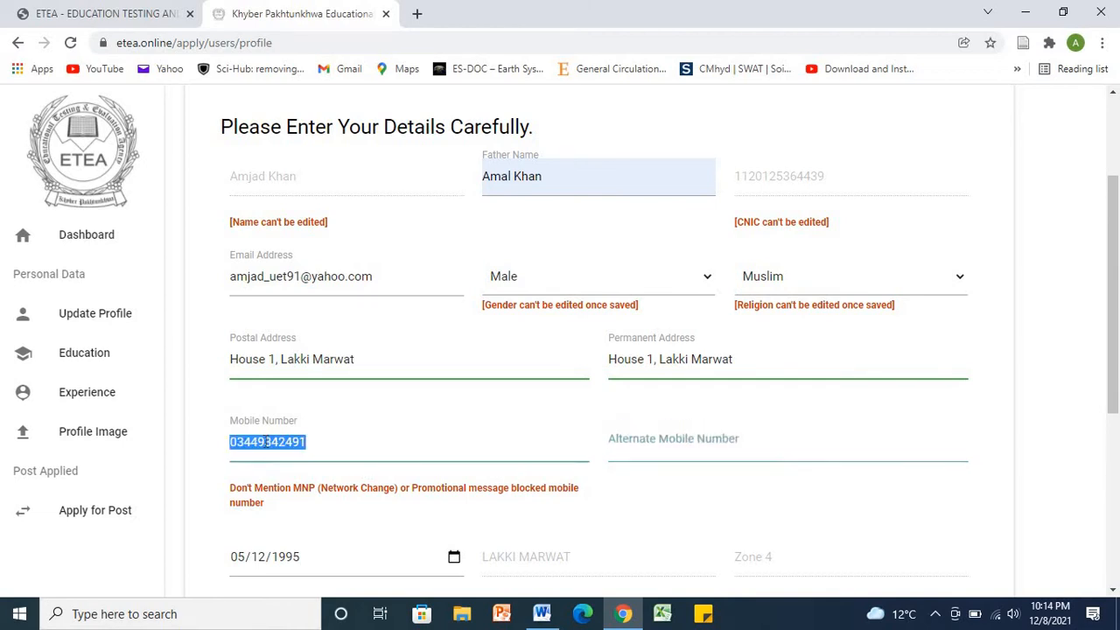
{"action": "left_click", "coordinate": [719, 440]}
{"action": "key", "text": "ctrl+v"}
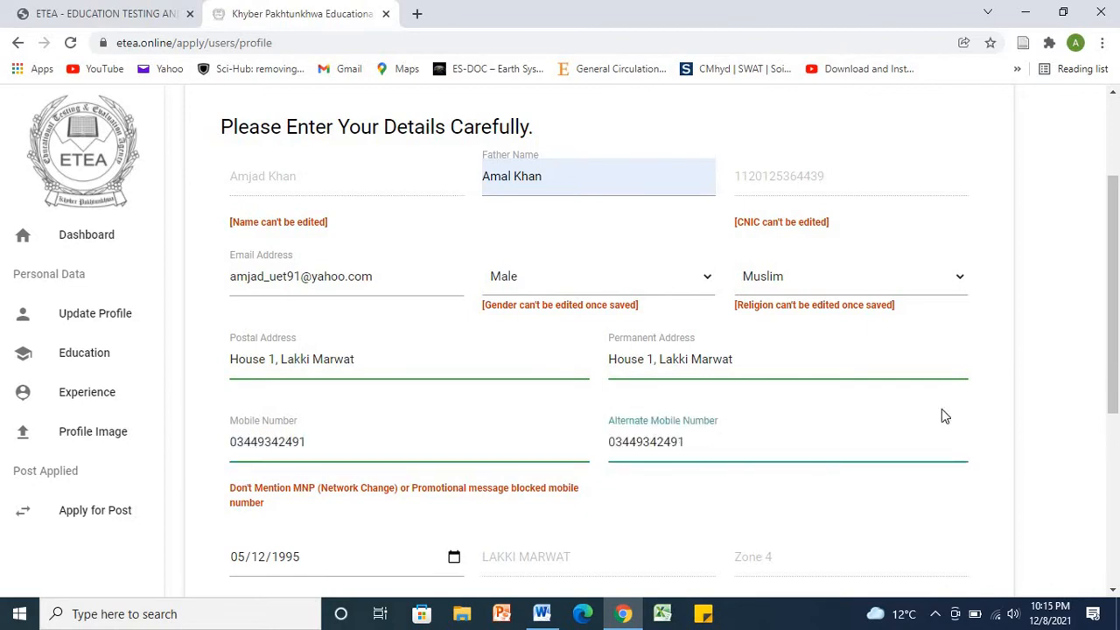
Step: Answer Yes to age relaxation, No to physical disability, and set occupation to JOBLESS
{"action": "scroll", "coordinate": [1099, 437], "scroll_direction": "down", "scroll_amount": 2}
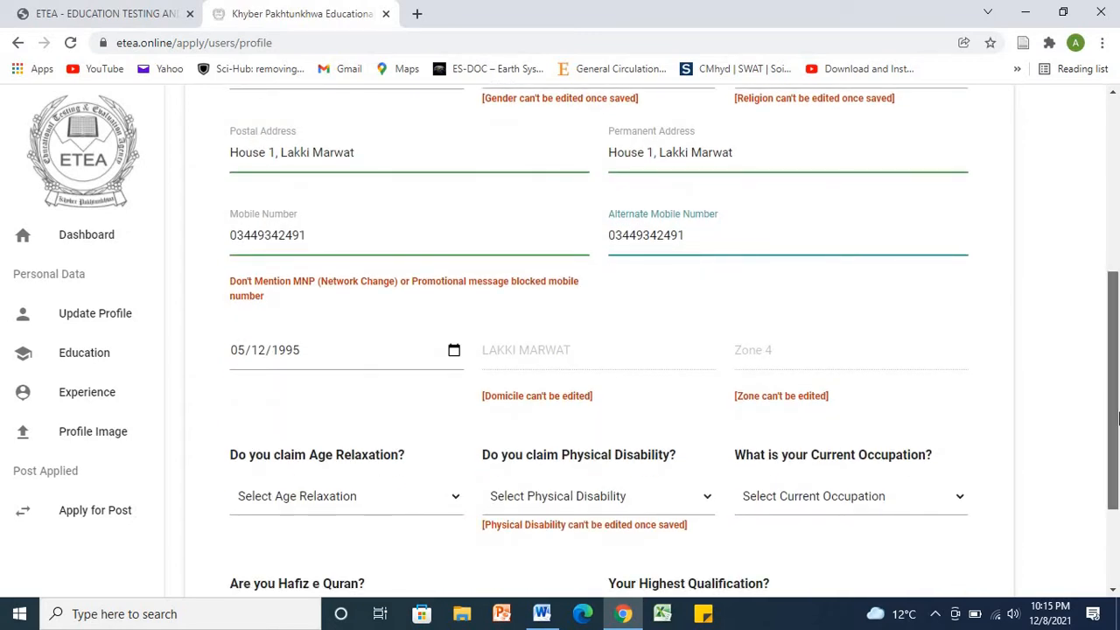
{"action": "scroll", "coordinate": [560, 402], "scroll_direction": "down", "scroll_amount": 1}
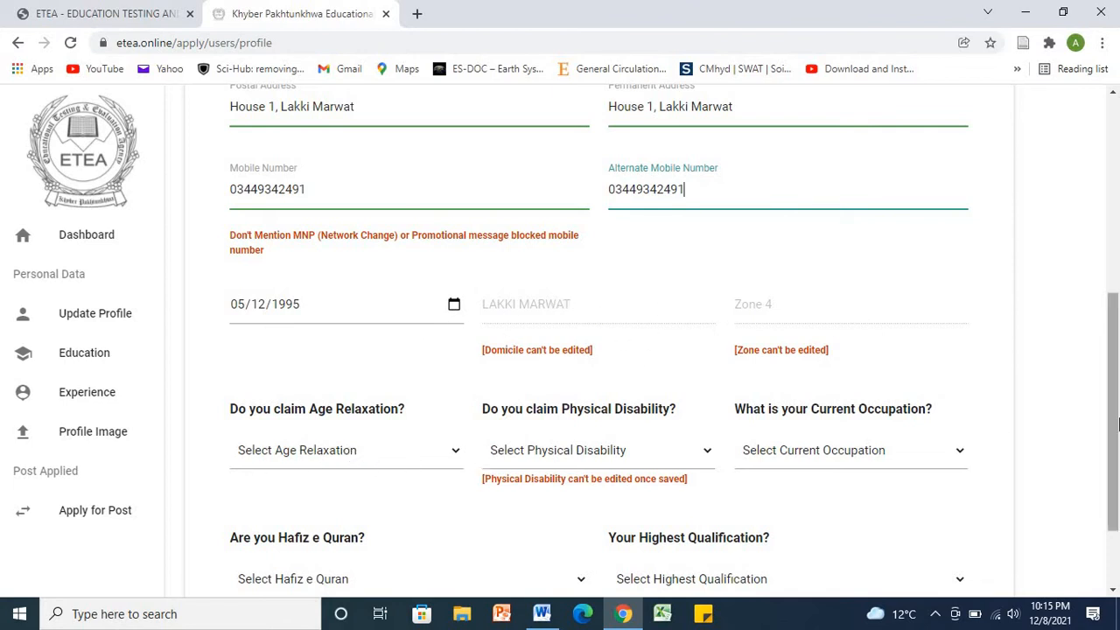
{"action": "left_click_drag", "start_coordinate": [1117, 425], "coordinate": [1116, 459]}
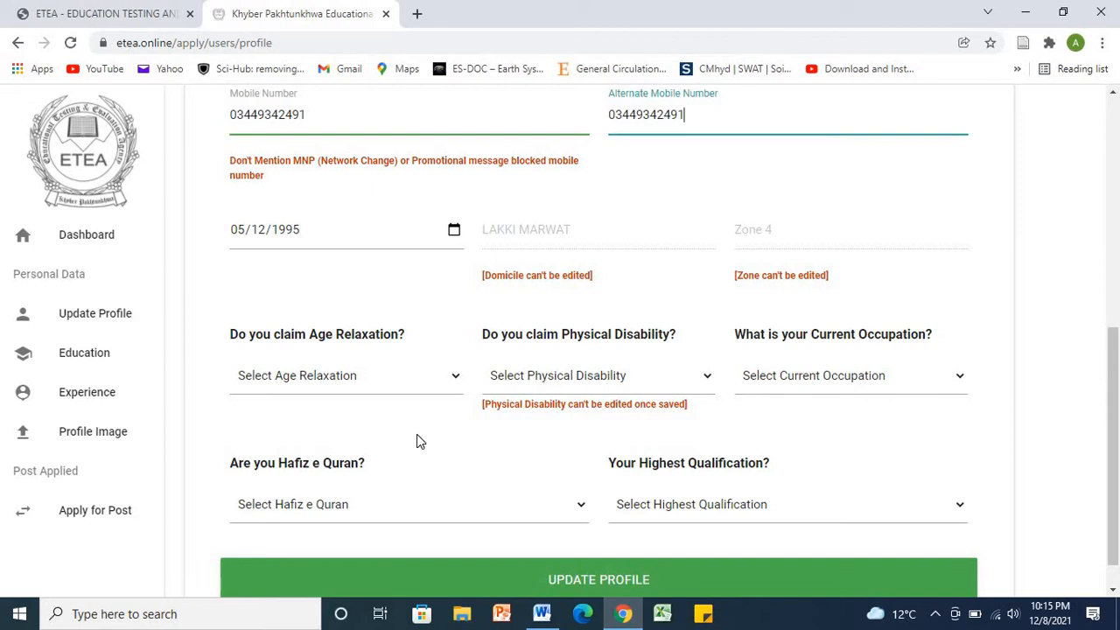
{"action": "left_click", "coordinate": [453, 388]}
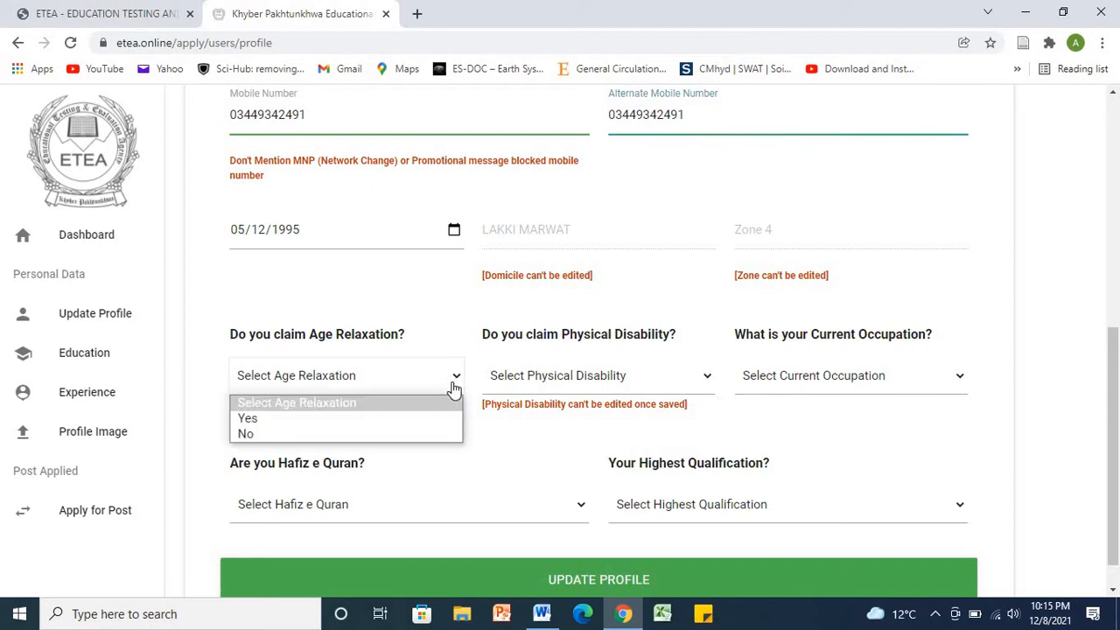
{"action": "left_click", "coordinate": [417, 425]}
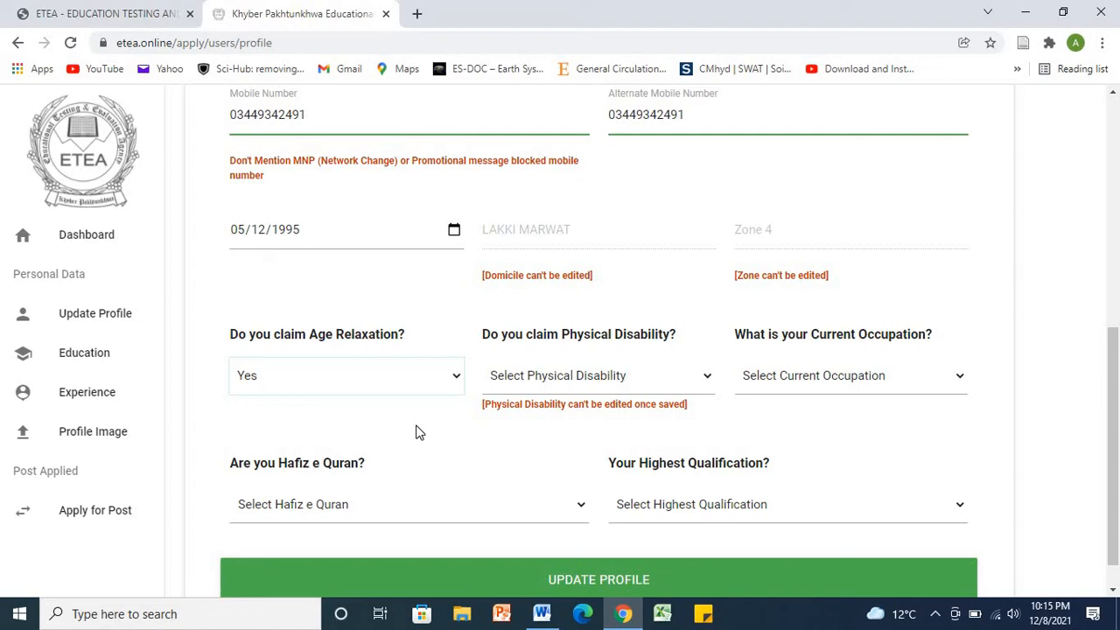
{"action": "left_click", "coordinate": [709, 389]}
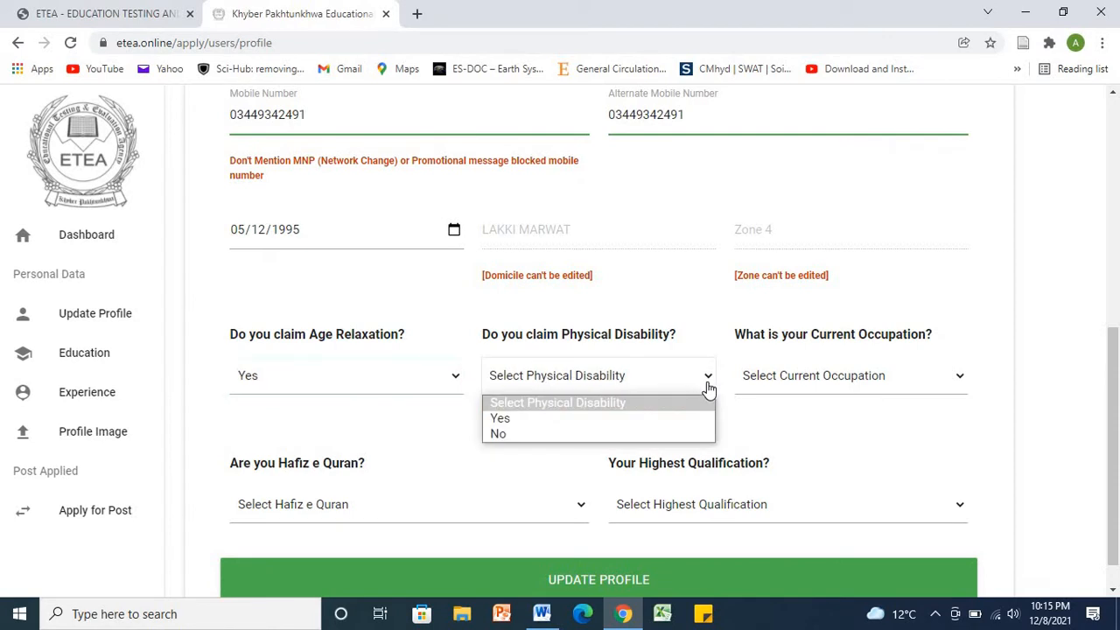
{"action": "left_click", "coordinate": [645, 437]}
{"action": "left_click", "coordinate": [939, 382]}
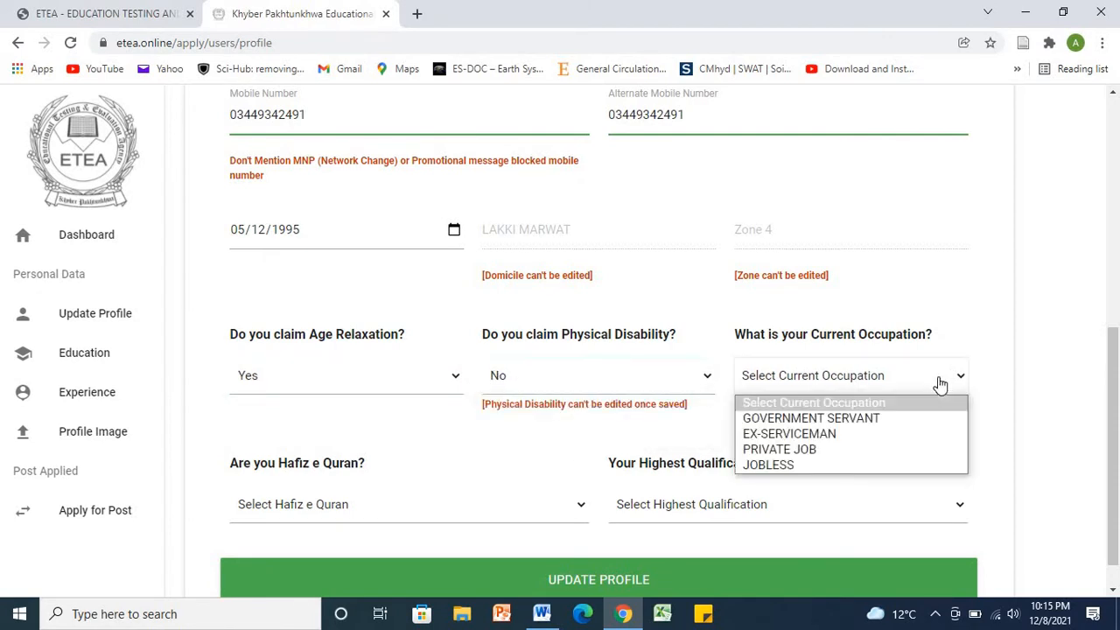
{"action": "left_click", "coordinate": [857, 472]}
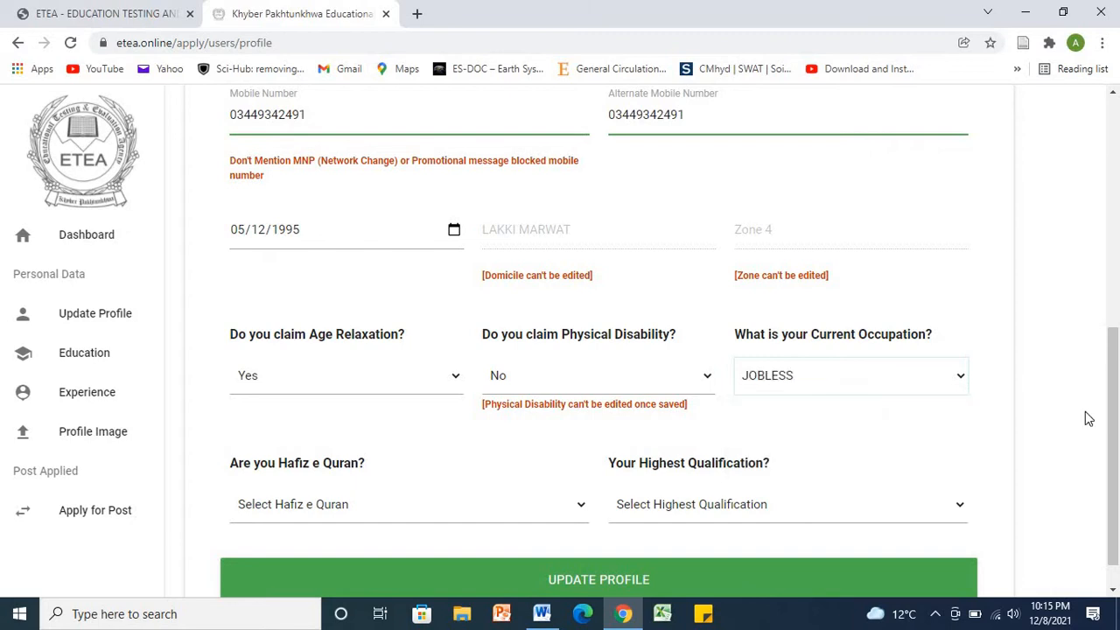
Step: Answer No to Hafiz e Quran and set qualification to HSSC/ Intermediate/ A – level
{"action": "scroll", "coordinate": [1085, 429], "scroll_direction": "down", "scroll_amount": 1}
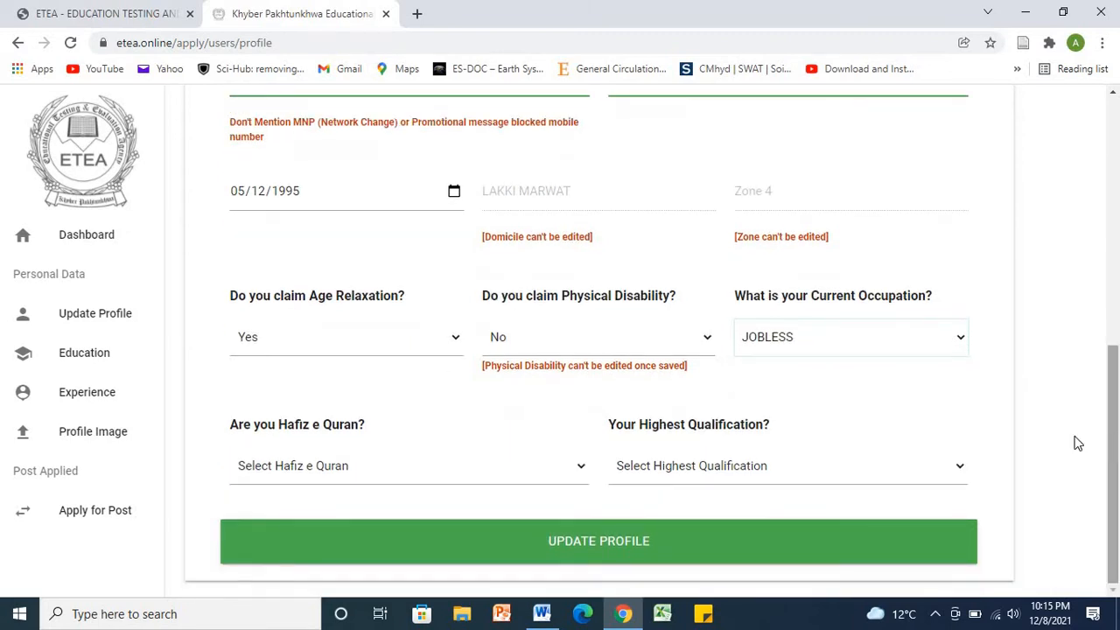
{"action": "left_click", "coordinate": [573, 480]}
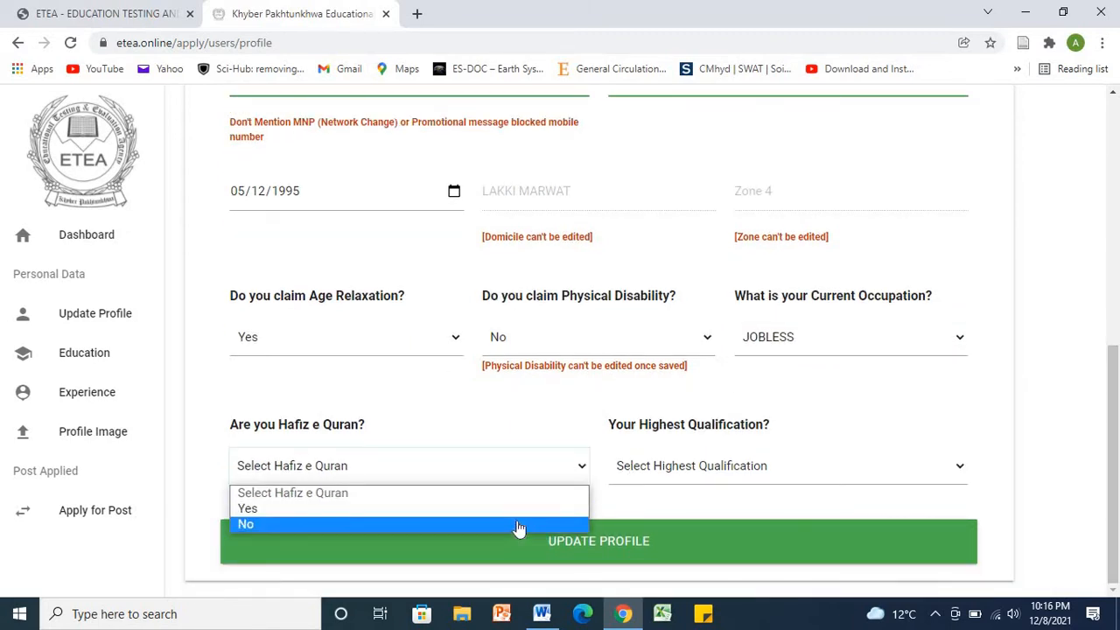
{"action": "left_click", "coordinate": [516, 521]}
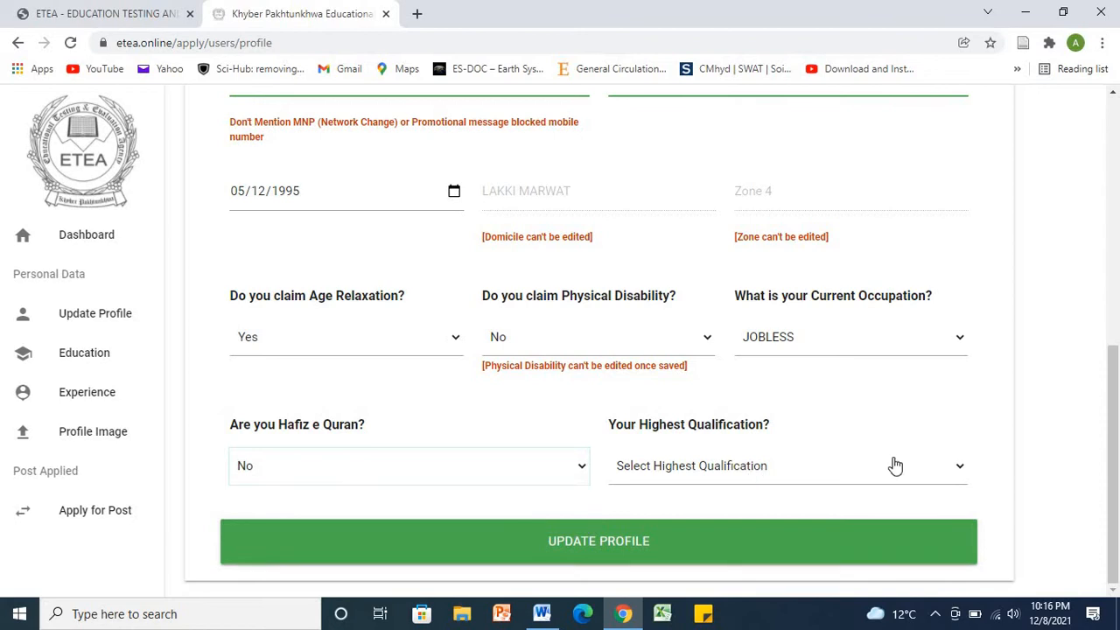
{"action": "left_click", "coordinate": [959, 472]}
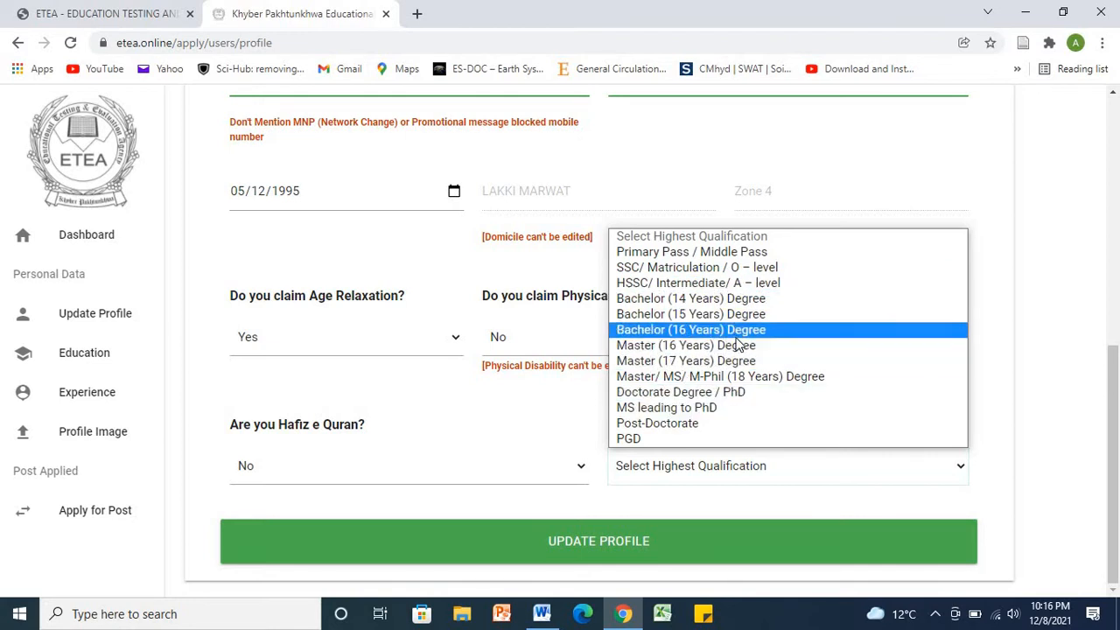
{"action": "left_click", "coordinate": [698, 283]}
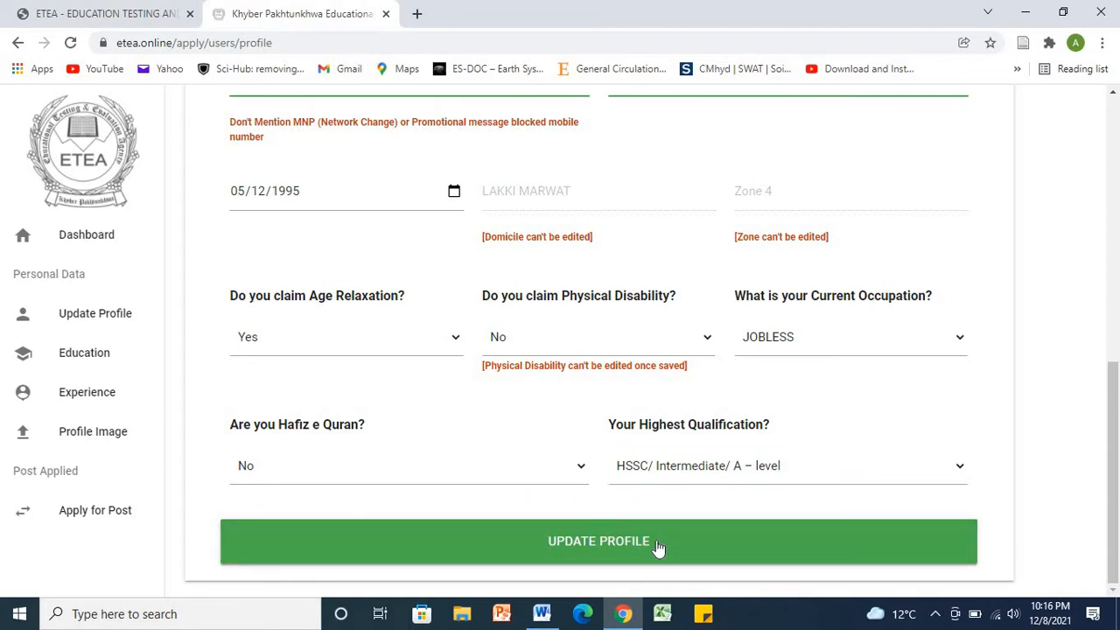
Step: Attempt the profile update, then delete the commas from the postal and permanent addresses
{"action": "left_click", "coordinate": [608, 543]}
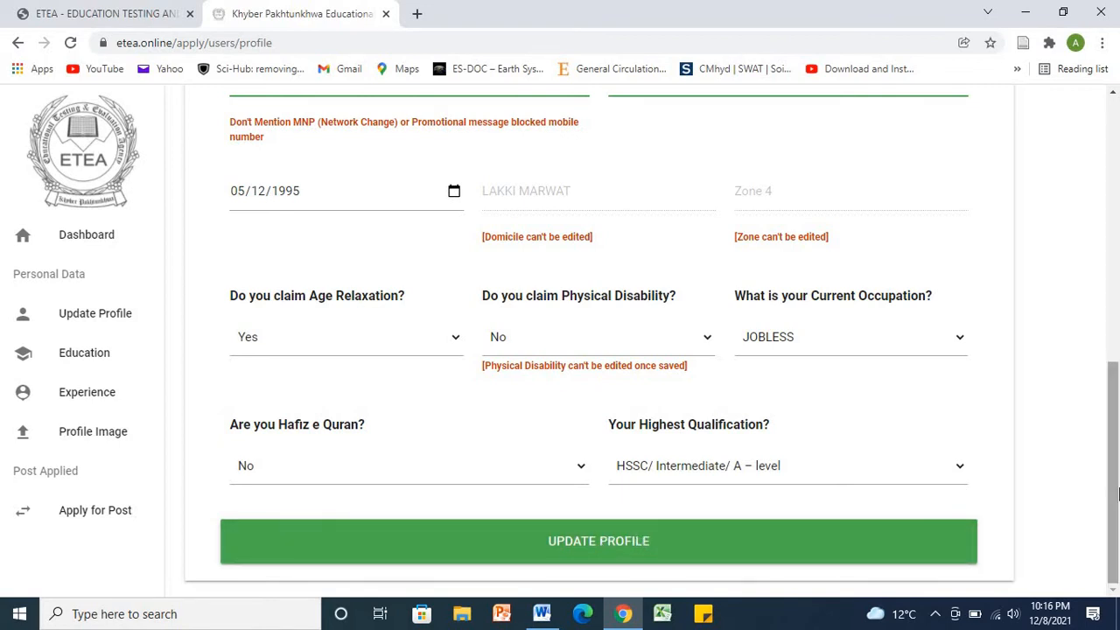
{"action": "left_click_drag", "start_coordinate": [1117, 494], "coordinate": [1109, 356]}
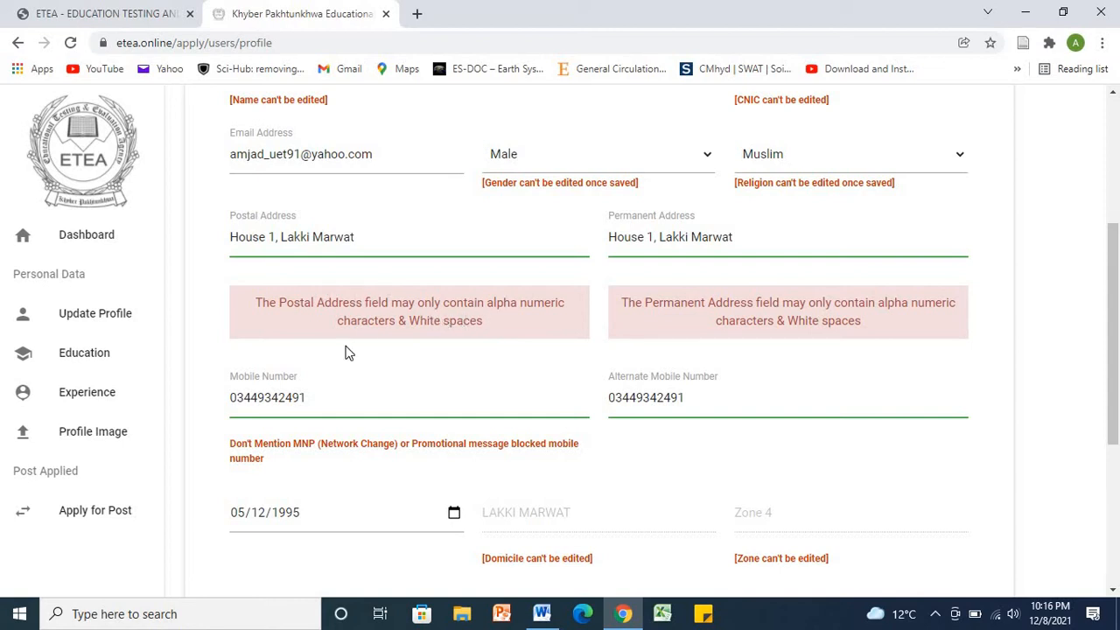
{"action": "left_click", "coordinate": [281, 240]}
{"action": "key", "text": "BackSpace"}
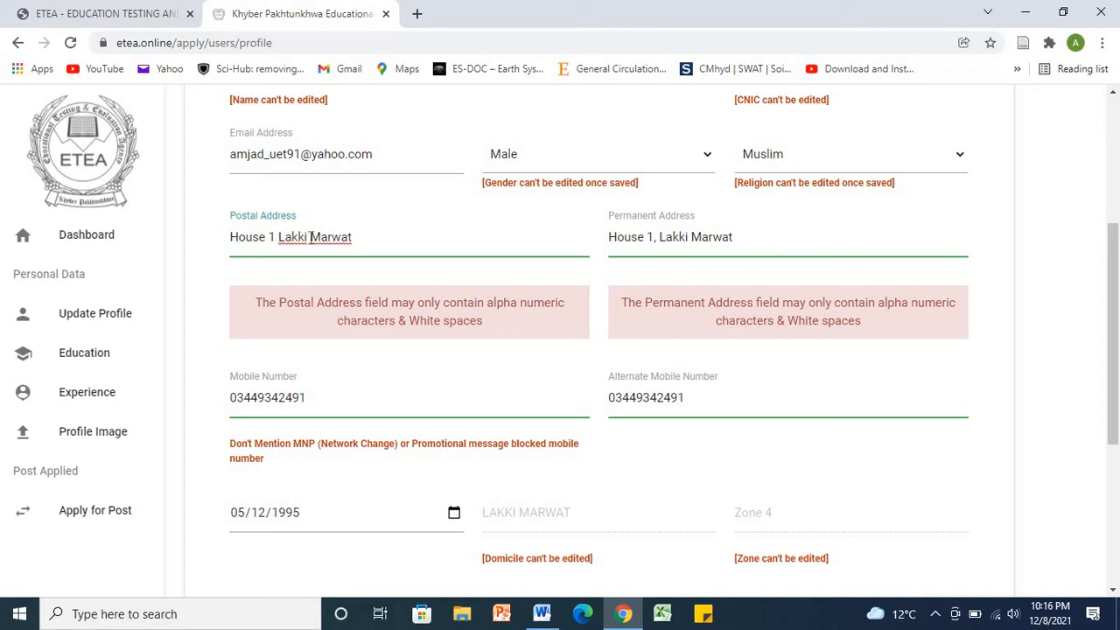
{"action": "left_click", "coordinate": [658, 241]}
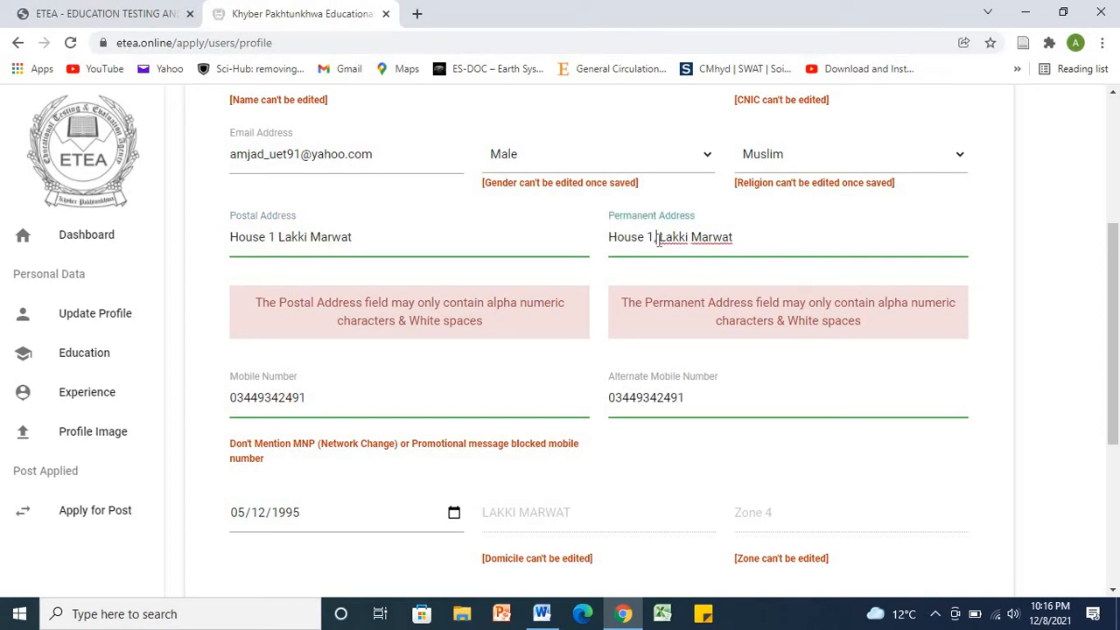
{"action": "key", "text": "BackSpace"}
Step: Resubmit the profile, acknowledge the success message, and go to the Education section
{"action": "left_click_drag", "start_coordinate": [1117, 324], "coordinate": [1117, 461]}
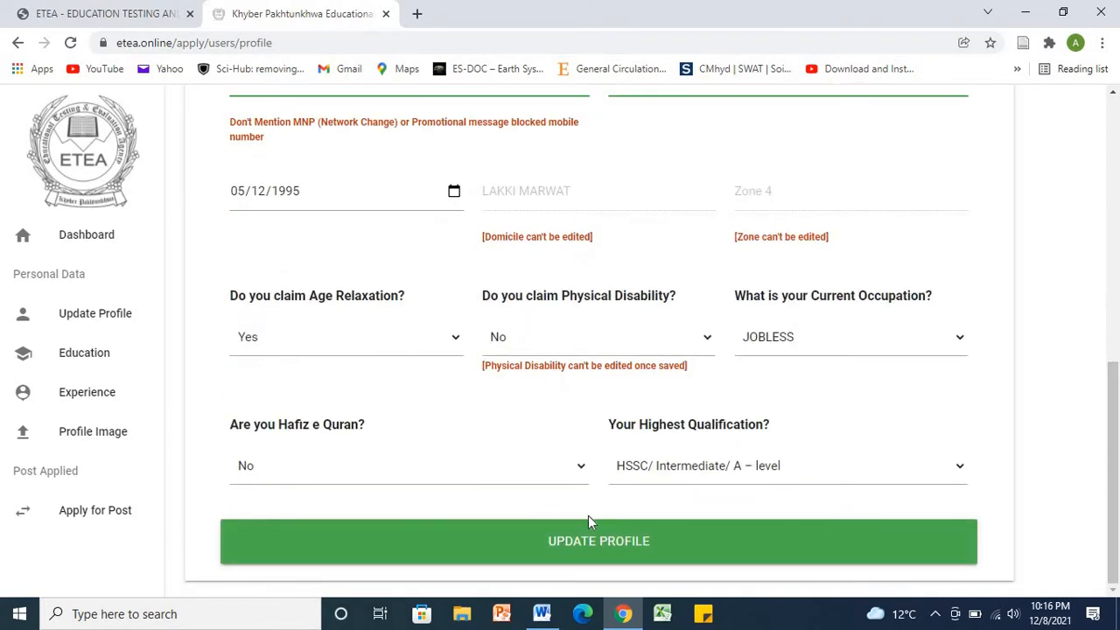
{"action": "left_click", "coordinate": [597, 539]}
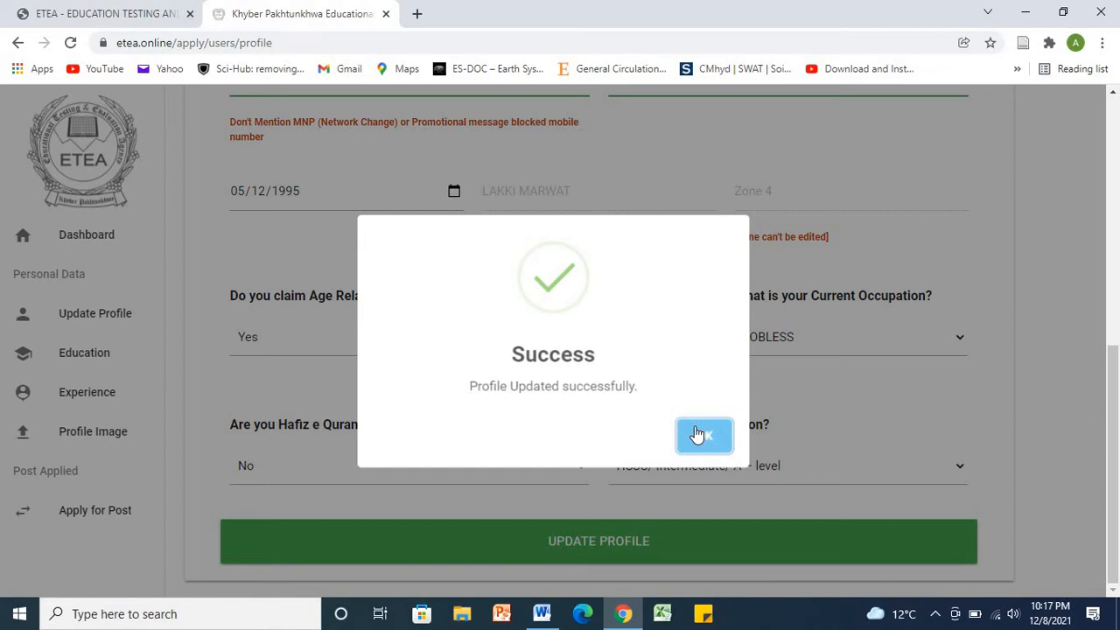
{"action": "left_click", "coordinate": [702, 437]}
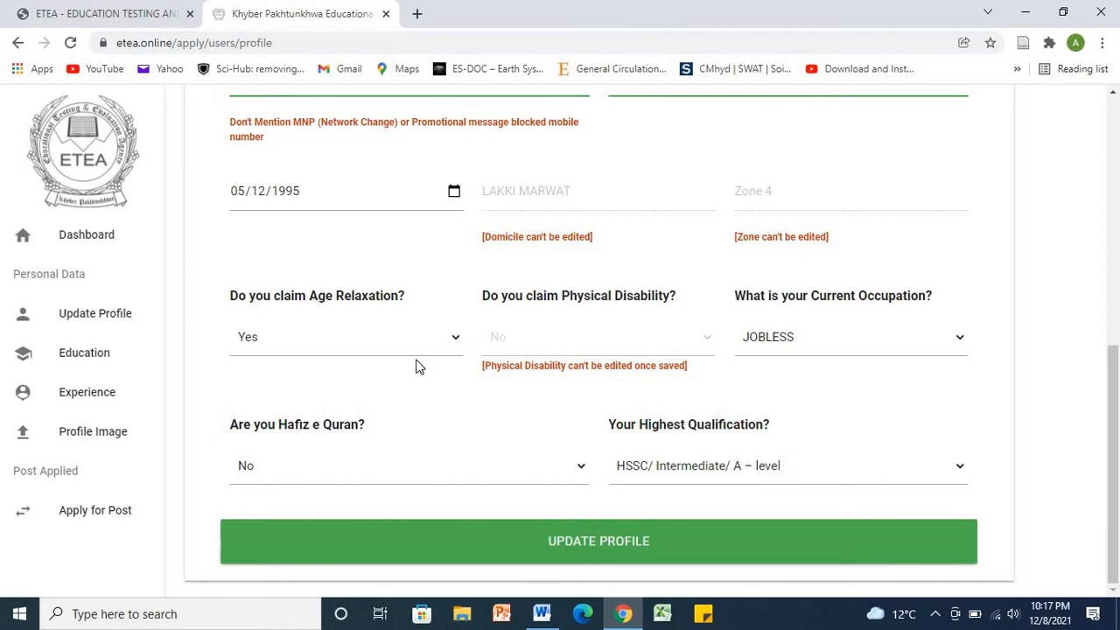
{"action": "left_click", "coordinate": [92, 361]}
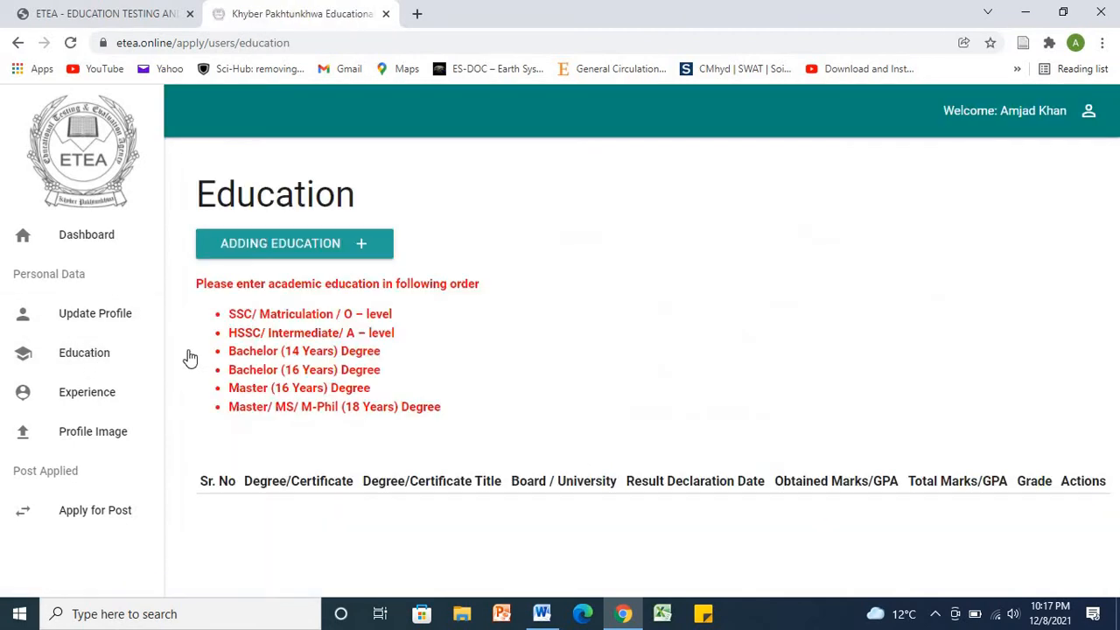
Step: Start a new education record with degree SSC/ Matriculation / O – level
{"action": "left_click", "coordinate": [361, 248]}
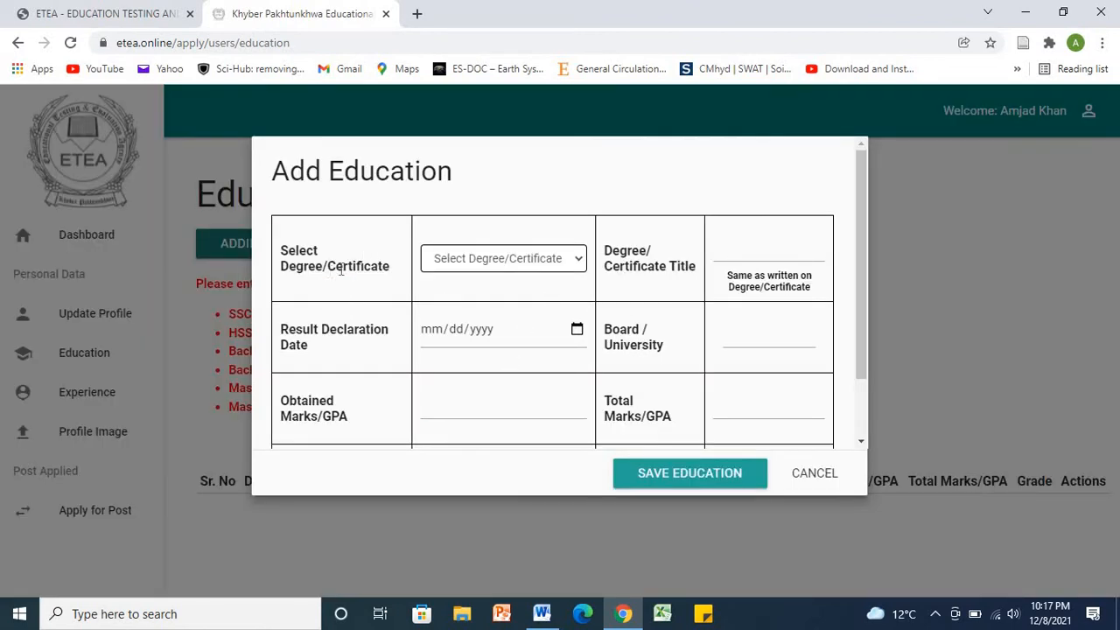
{"action": "left_click", "coordinate": [567, 271]}
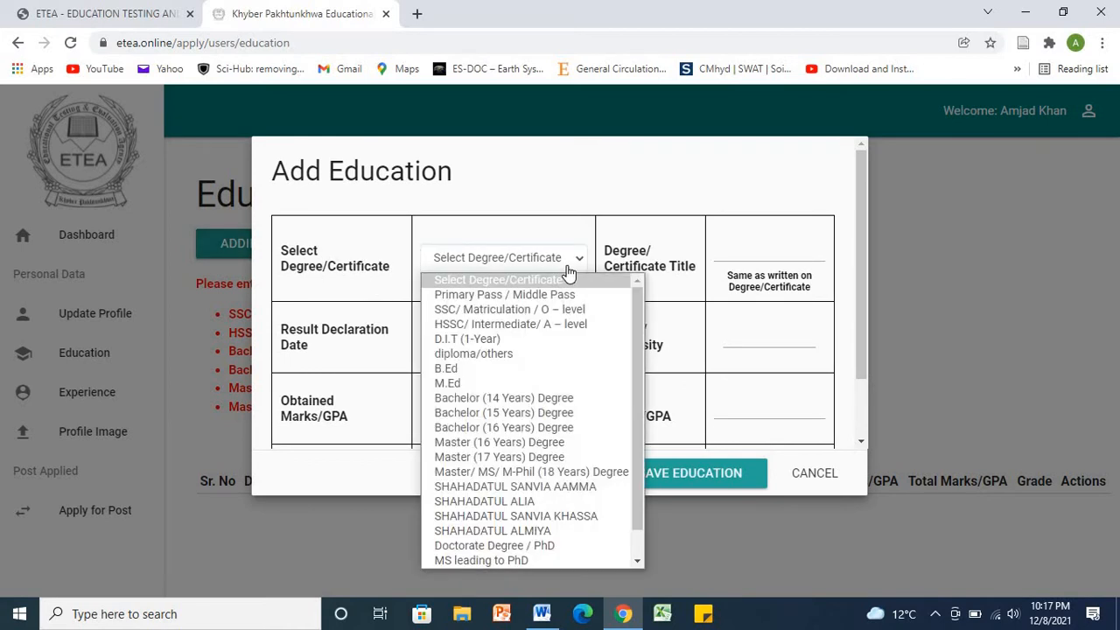
{"action": "left_click", "coordinate": [561, 312]}
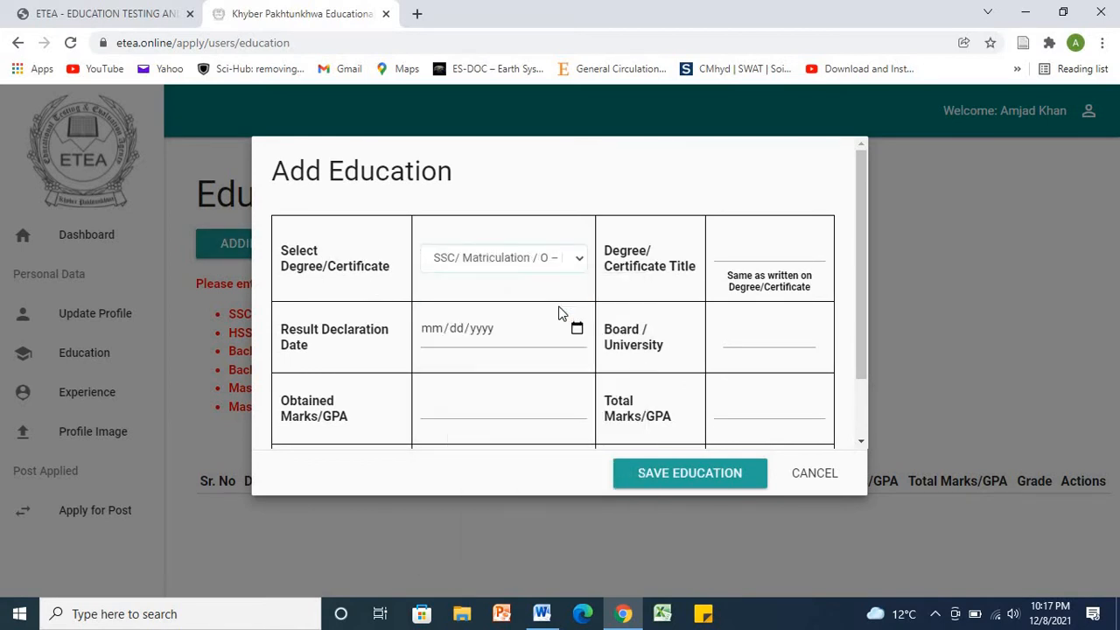
Step: Enter 'Secondary School zcertificate' as the certificate title
{"action": "left_click", "coordinate": [734, 253]}
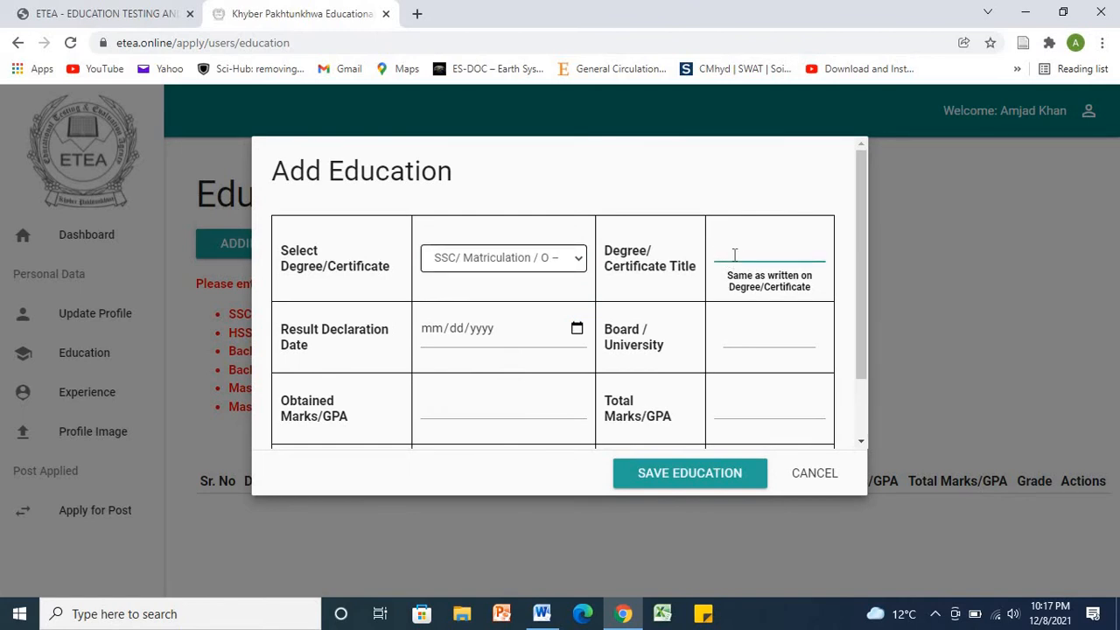
{"action": "type", "text": "SS"}
{"action": "key", "text": "BackSpace"}
{"action": "type", "text": "econdary Sc"}
{"action": "key", "text": "BackSpace"}
{"action": "type", "text": "chool zcertificate"}
{"action": "left_click", "coordinate": [493, 343]}
Step: Set the result date to 01/01/2009 and the board to BISE Bannu
{"action": "left_click", "coordinate": [432, 331]}
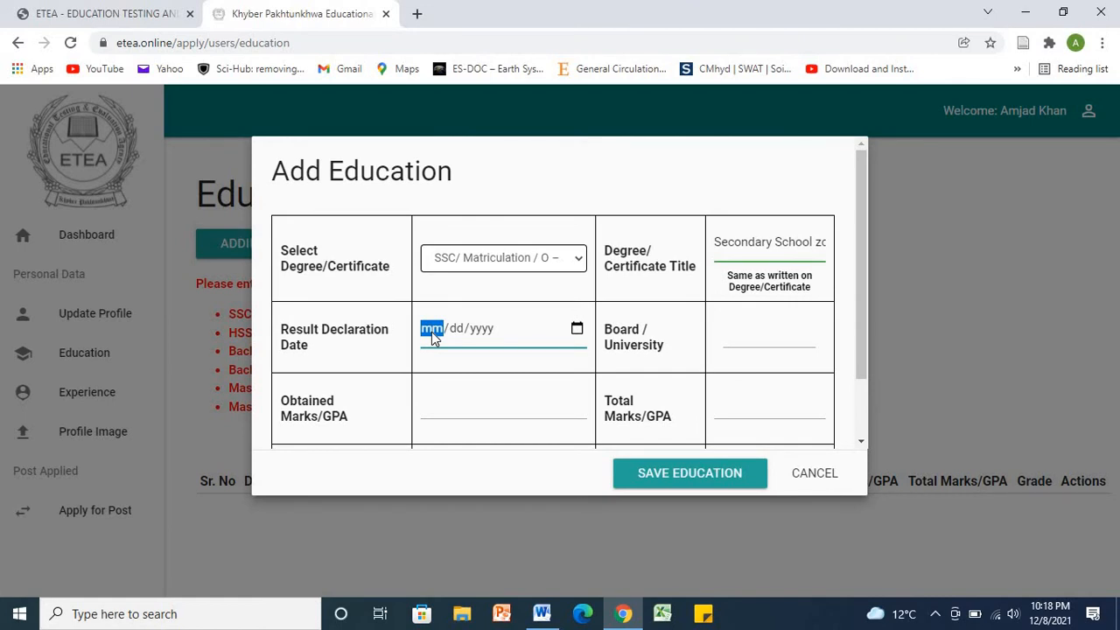
{"action": "type", "text": "01/01/yyyy"}
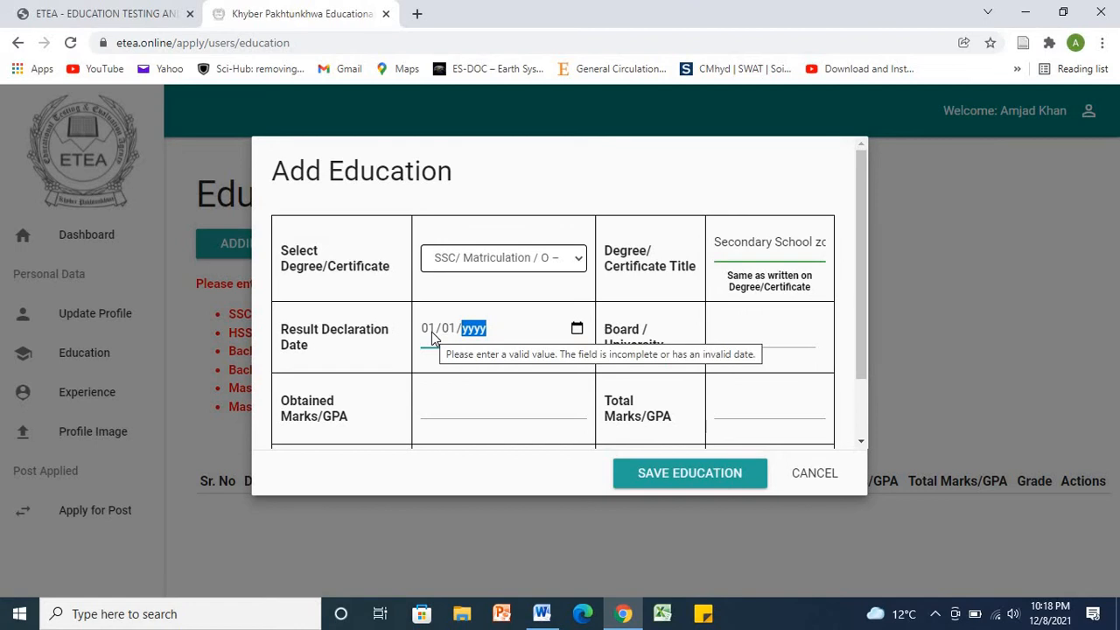
{"action": "type", "text": "200"}
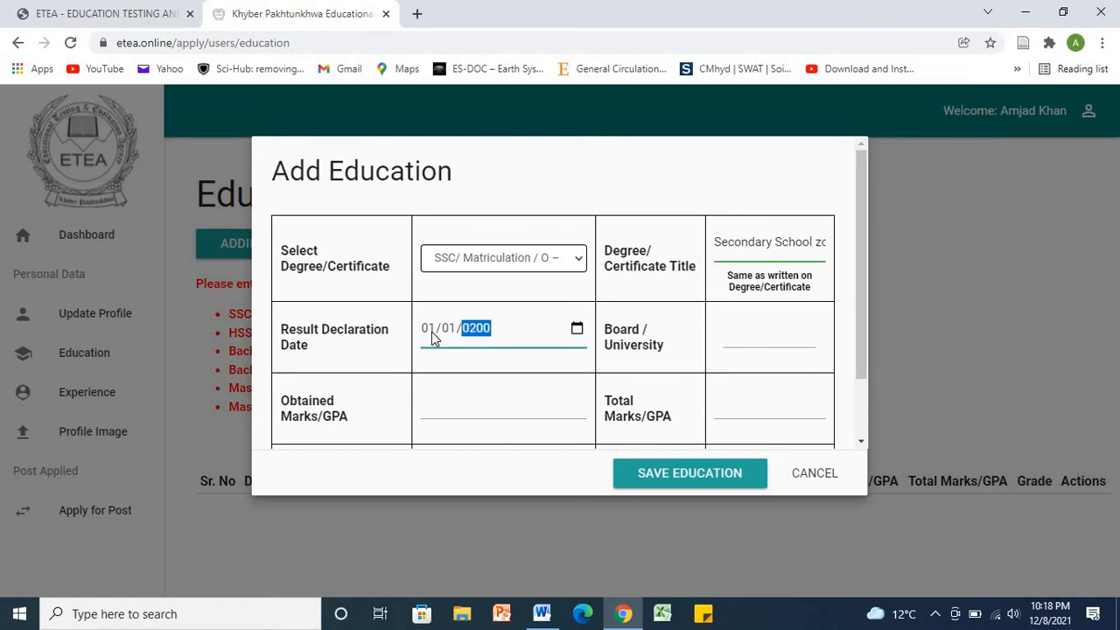
{"action": "type", "text": "9"}
{"action": "left_click", "coordinate": [748, 331]}
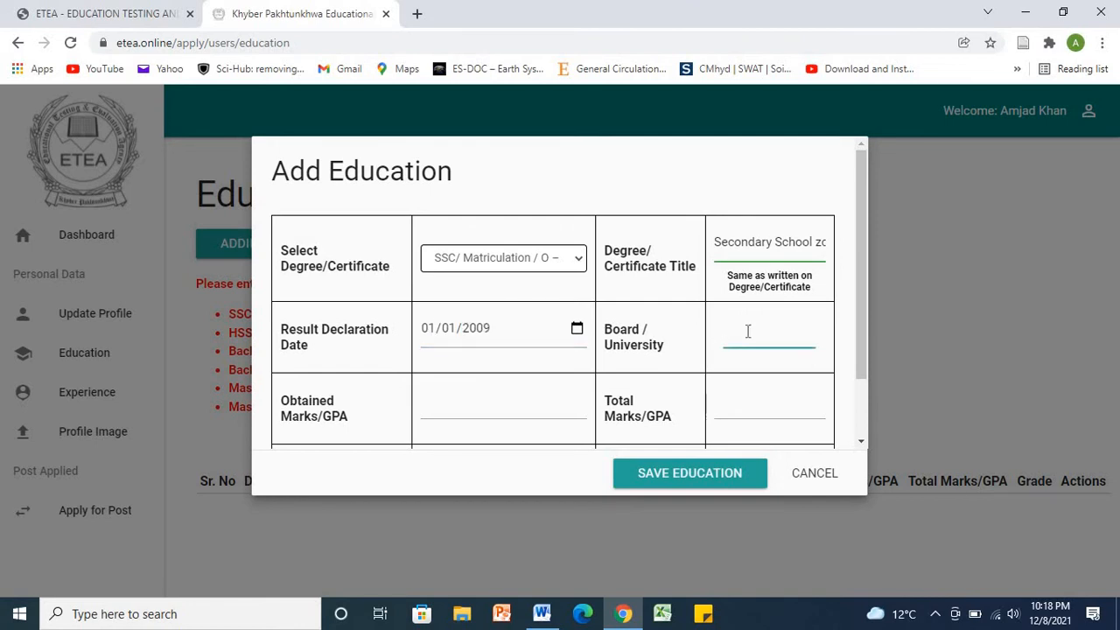
{"action": "type", "text": "Bannu"}
{"action": "key", "text": "Left"}
{"action": "key", "text": "Left"}
{"action": "key", "text": "Left"}
{"action": "key", "text": "Left"}
{"action": "key", "text": "Left"}
{"action": "type", "text": "BISE"}
Step: Enter 900 of 1100 marks, choose grade A, and save the SSC record
{"action": "left_click", "coordinate": [475, 414]}
{"action": "type", "text": "900"}
{"action": "left_click", "coordinate": [748, 411]}
{"action": "type", "text": "1100"}
{"action": "left_click", "coordinate": [708, 478]}
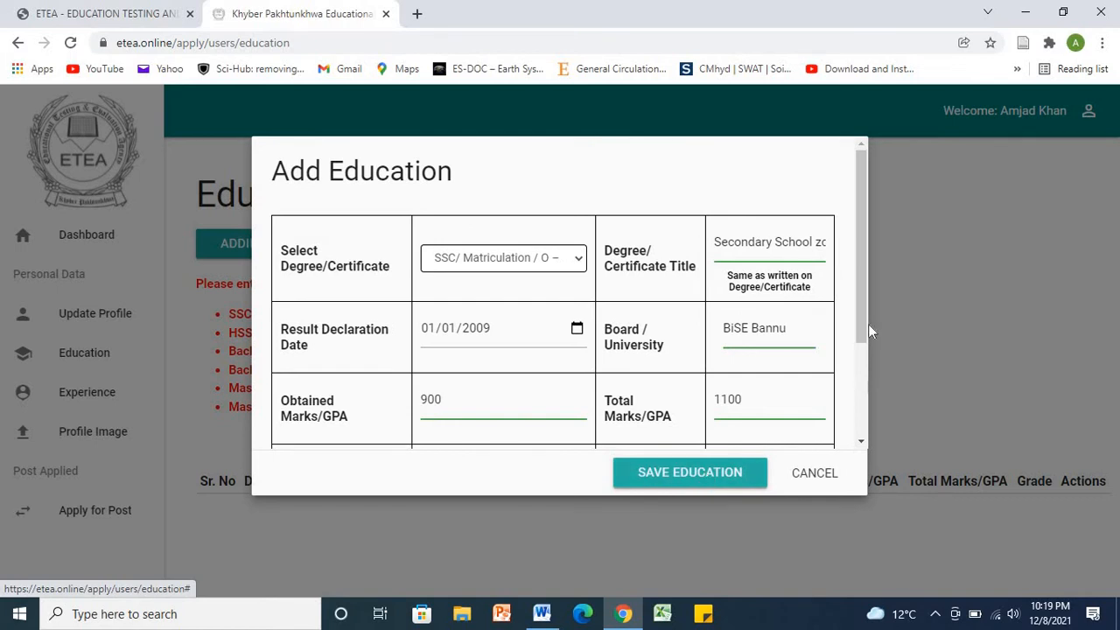
{"action": "left_click_drag", "start_coordinate": [859, 329], "coordinate": [838, 446]}
{"action": "left_click", "coordinate": [567, 316]}
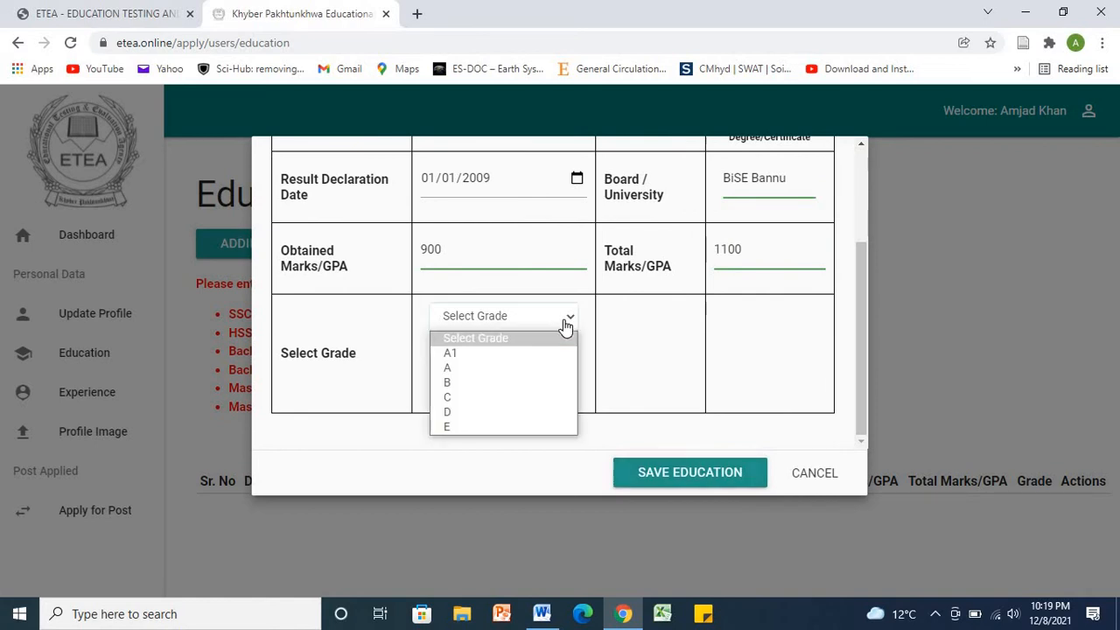
{"action": "left_click", "coordinate": [539, 369]}
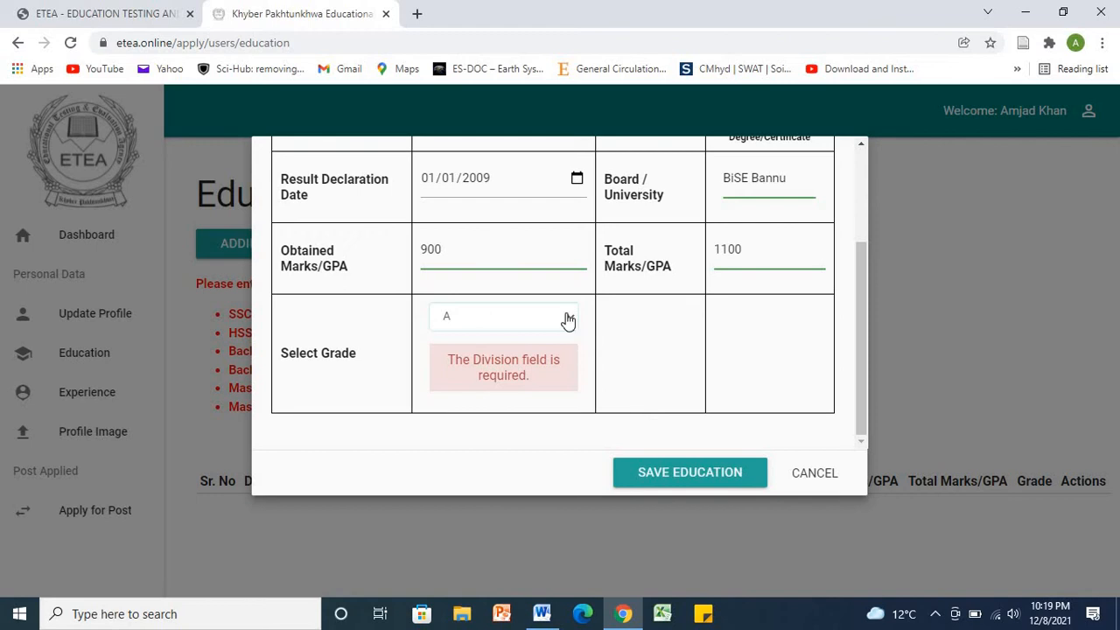
{"action": "left_click", "coordinate": [680, 481]}
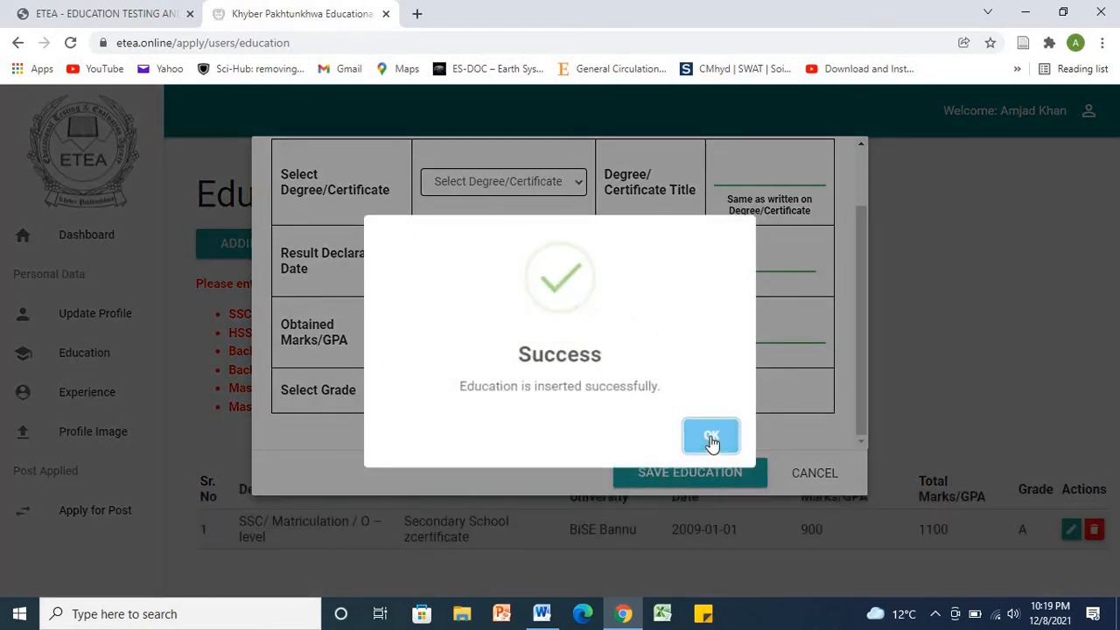
Step: Dismiss the success message, choose HSSC/ Intermediate/ A – level, and set result date 01/01/2011
{"action": "left_click", "coordinate": [712, 438]}
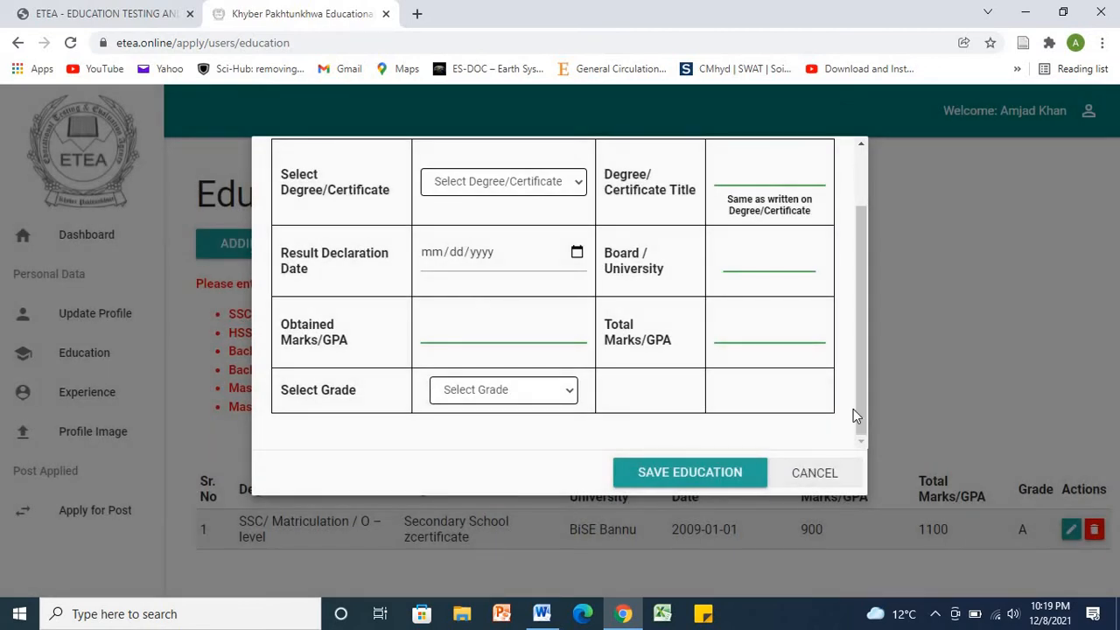
{"action": "left_click_drag", "start_coordinate": [858, 383], "coordinate": [858, 361]}
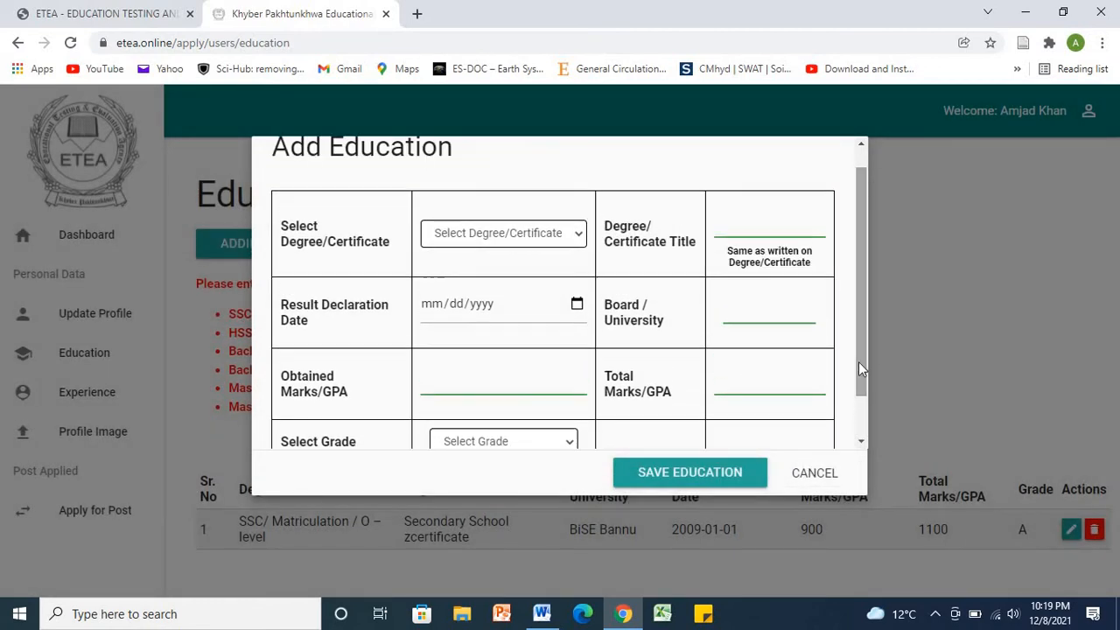
{"action": "left_click", "coordinate": [575, 242]}
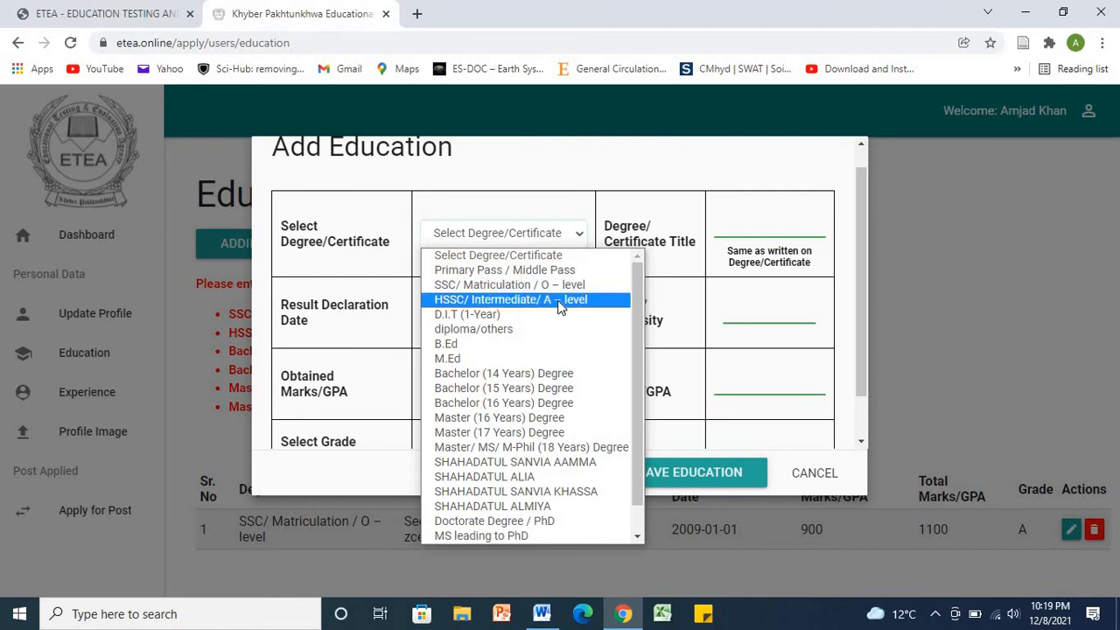
{"action": "left_click", "coordinate": [557, 300]}
{"action": "left_click", "coordinate": [759, 219]}
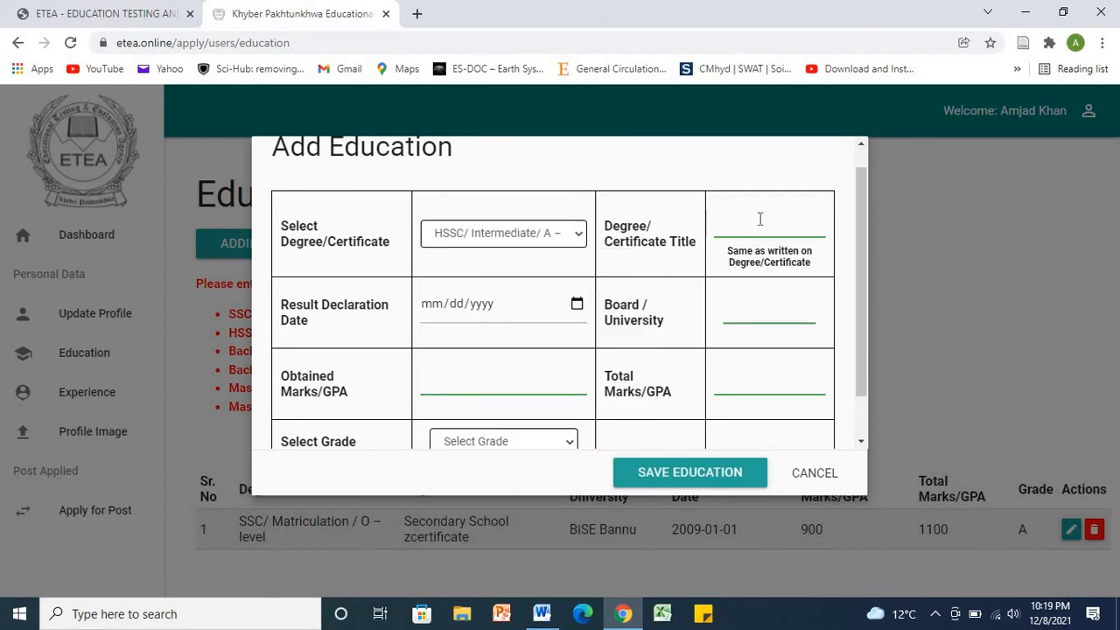
{"action": "type", "text": "BISE banuu"}
{"action": "left_click", "coordinate": [433, 312]}
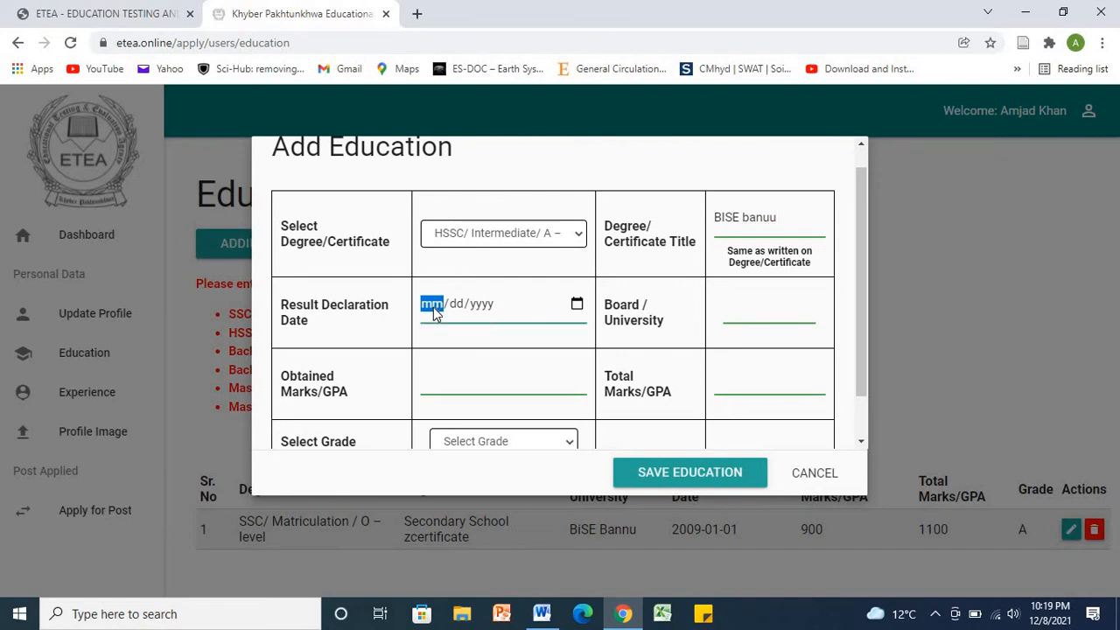
{"action": "type", "text": "01/"}
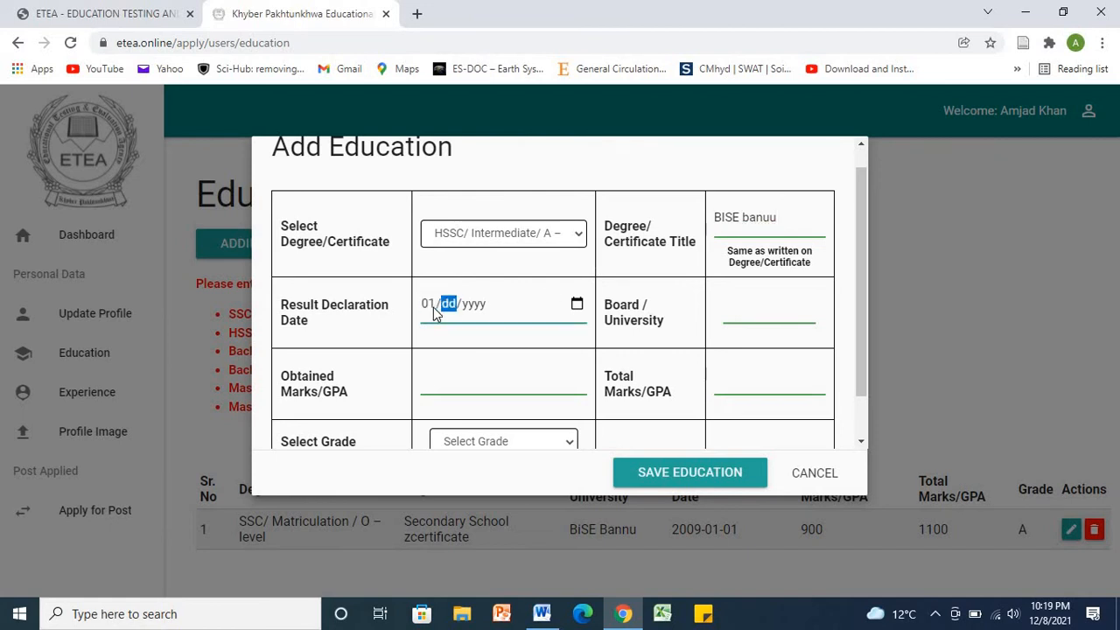
{"action": "type", "text": "01/01"}
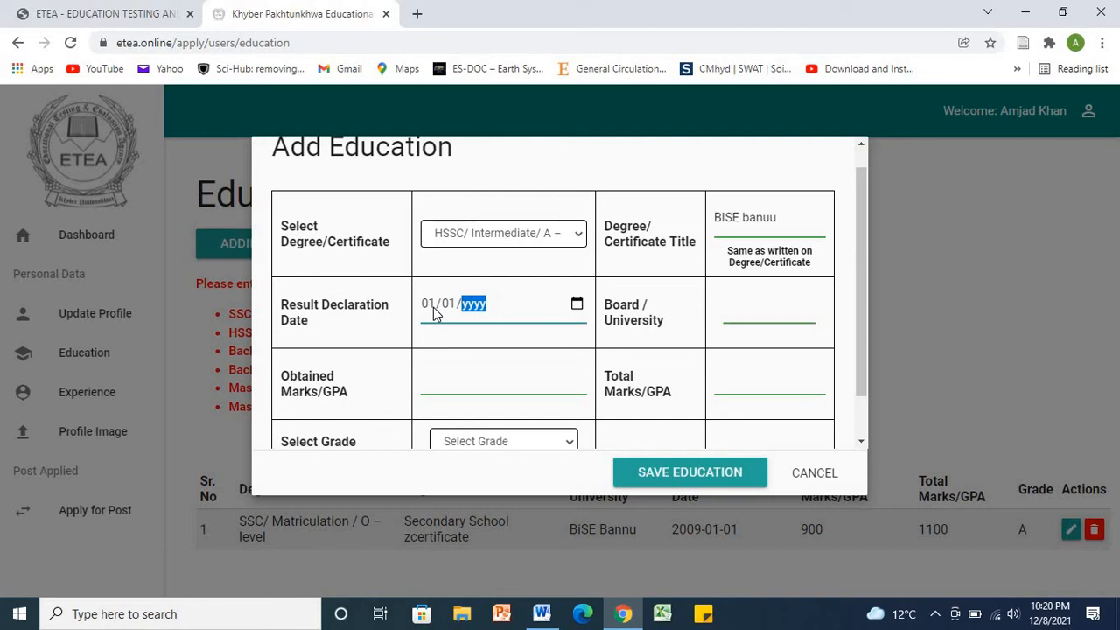
{"action": "type", "text": "200"}
{"action": "key", "text": "BackSpace"}
{"action": "type", "text": "2011"}
{"action": "left_click", "coordinate": [763, 322]}
Step: Correct the certificate title to 'HSSC' and fill in the BISE Bannu board
{"action": "double_click", "coordinate": [758, 224]}
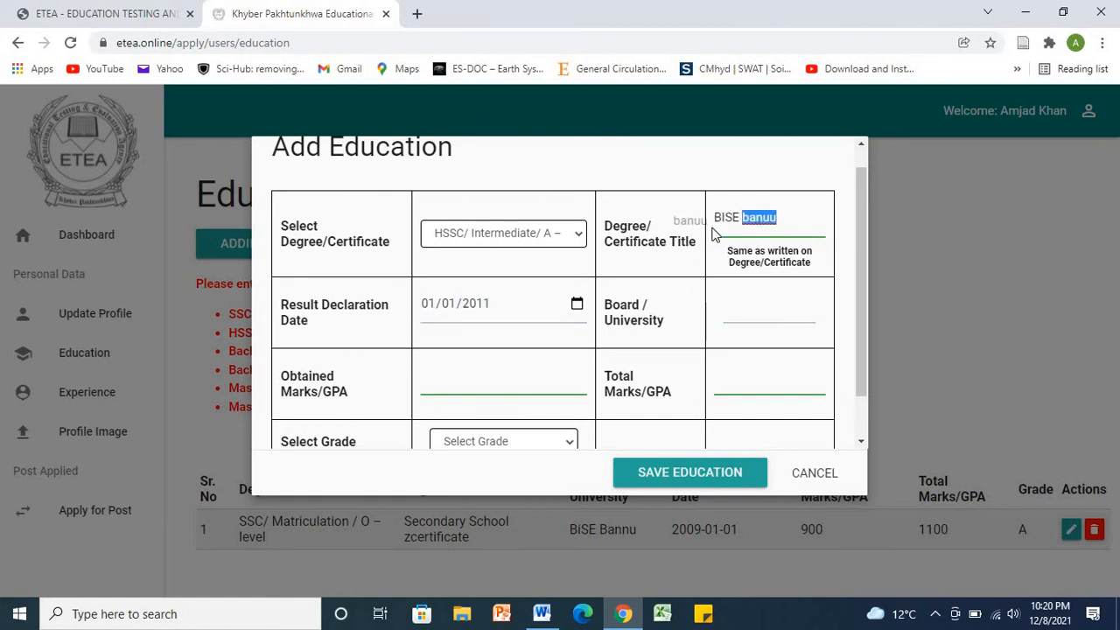
{"action": "key", "text": "BackSpace"}
{"action": "key", "text": "BackSpace"}
{"action": "key", "text": "BackSpace"}
{"action": "key", "text": "BackSpace"}
{"action": "key", "text": "BackSpace"}
{"action": "key", "text": "BackSpace"}
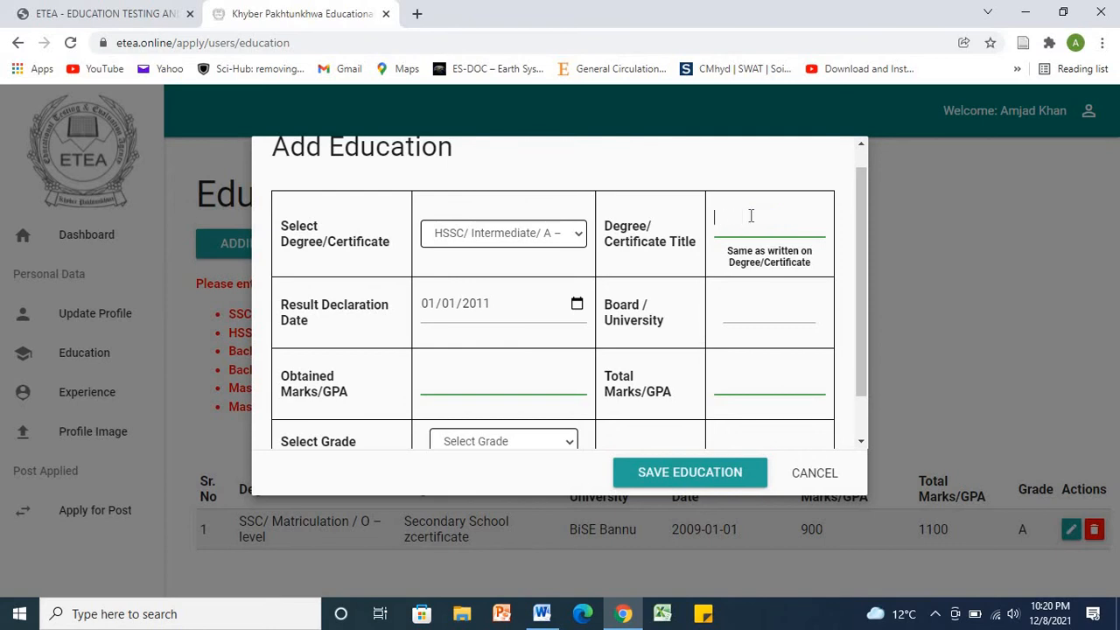
{"action": "type", "text": "SSC"}
{"action": "key", "text": "BackSpace"}
{"action": "key", "text": "BackSpace"}
{"action": "key", "text": "BackSpace"}
{"action": "type", "text": "HSSC"}
{"action": "left_click", "coordinate": [743, 312]}
{"action": "type", "text": "BISE Banuu"}
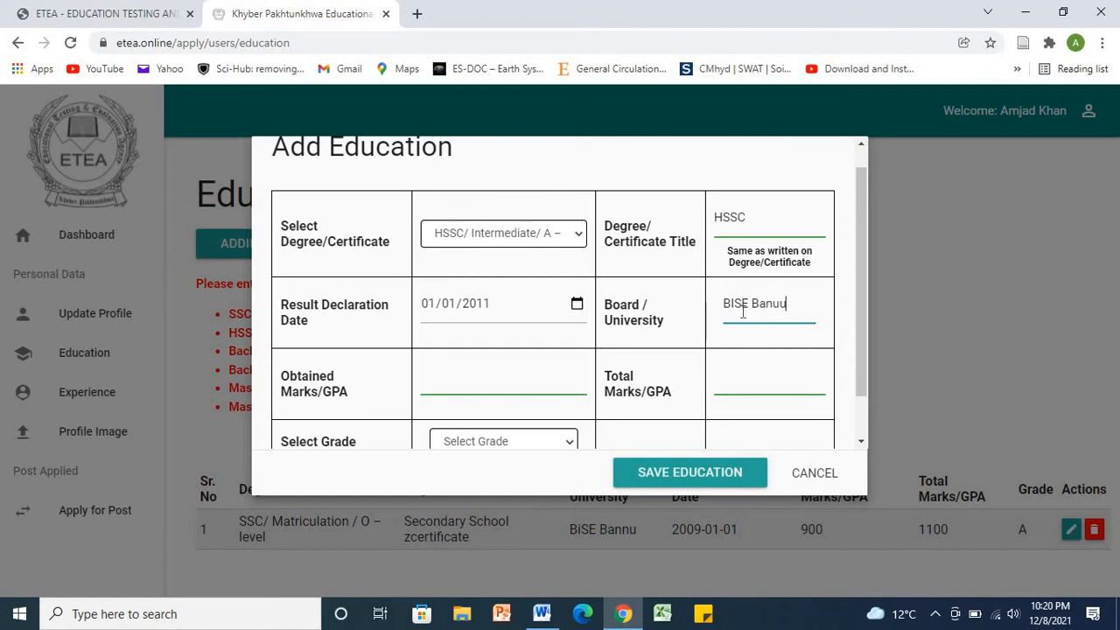
Step: Enter 950 of 1100 marks, choose grade A1, and save the HSSC record
{"action": "left_click", "coordinate": [478, 393]}
{"action": "left_click_drag", "start_coordinate": [860, 355], "coordinate": [858, 393]}
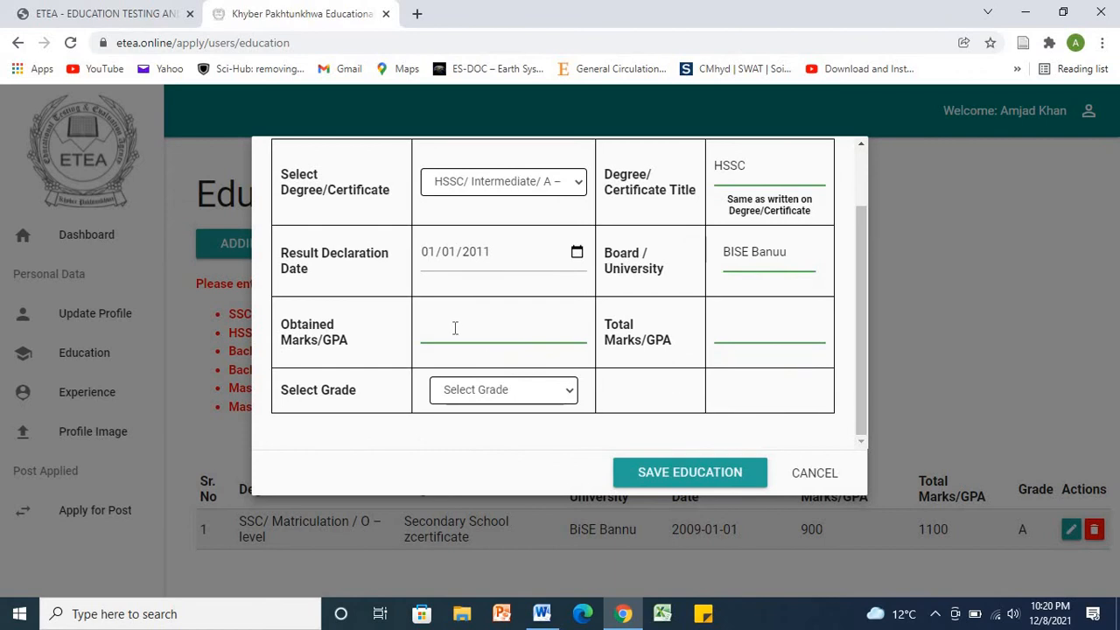
{"action": "type", "text": "950"}
{"action": "left_click", "coordinate": [717, 341]}
{"action": "type", "text": "1100"}
{"action": "left_click", "coordinate": [548, 393]}
{"action": "left_click", "coordinate": [518, 427]}
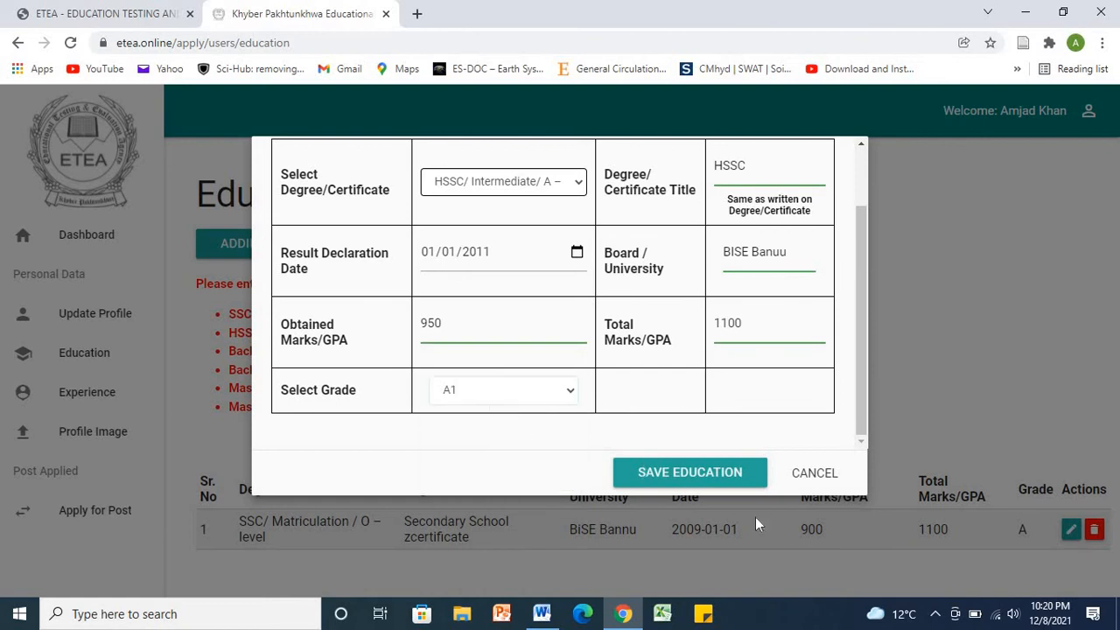
{"action": "left_click", "coordinate": [717, 476]}
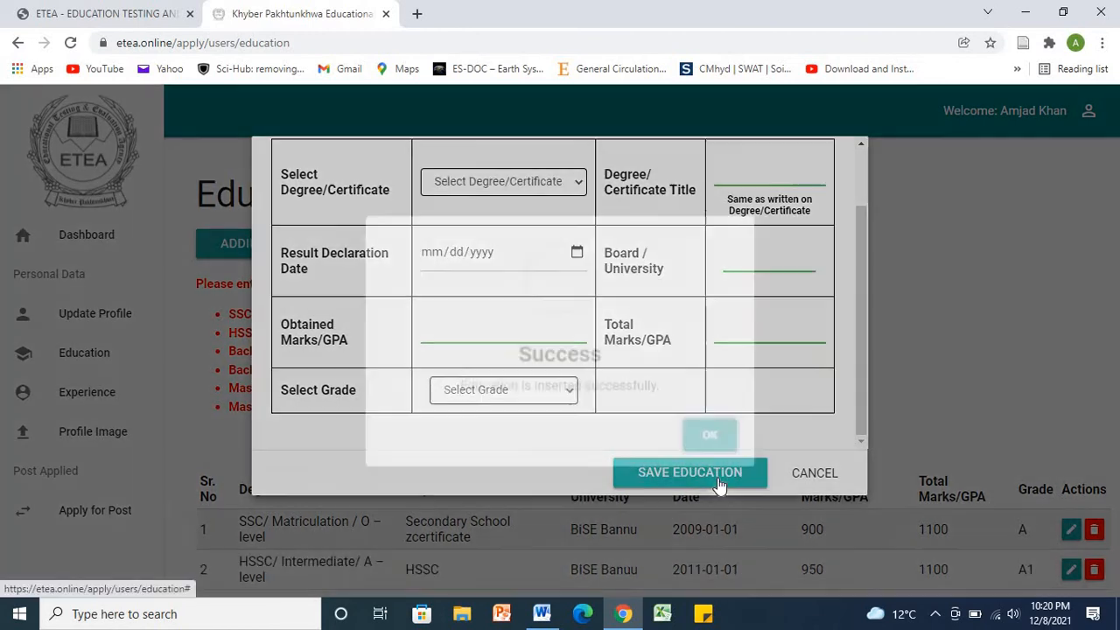
Step: Dismiss the success message and close the Add Education form to view both records
{"action": "left_click", "coordinate": [711, 437]}
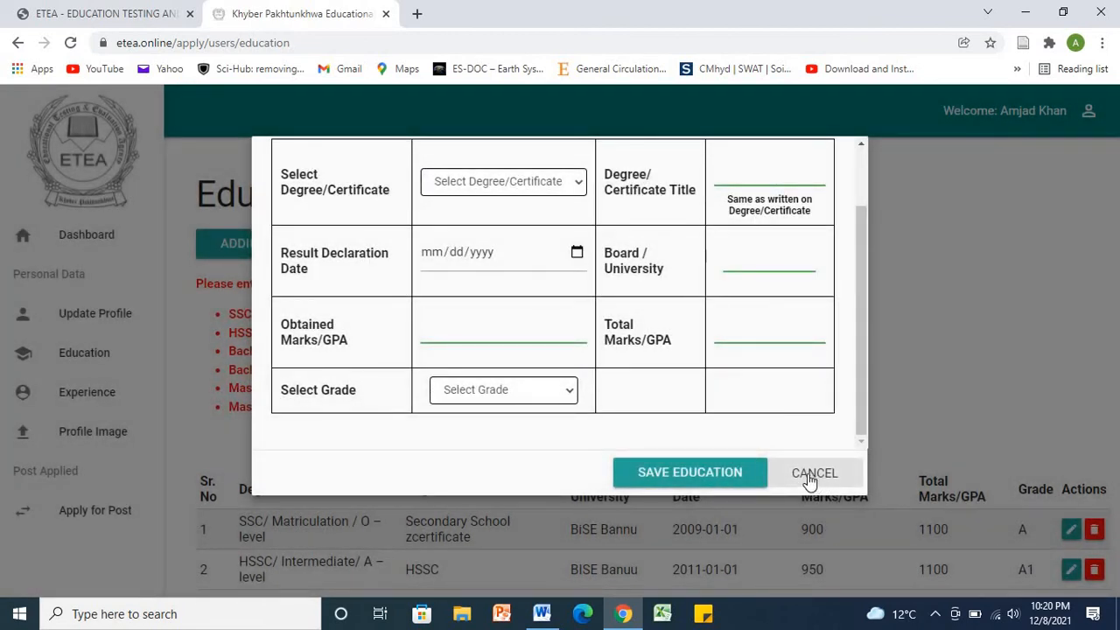
{"action": "left_click", "coordinate": [809, 477]}
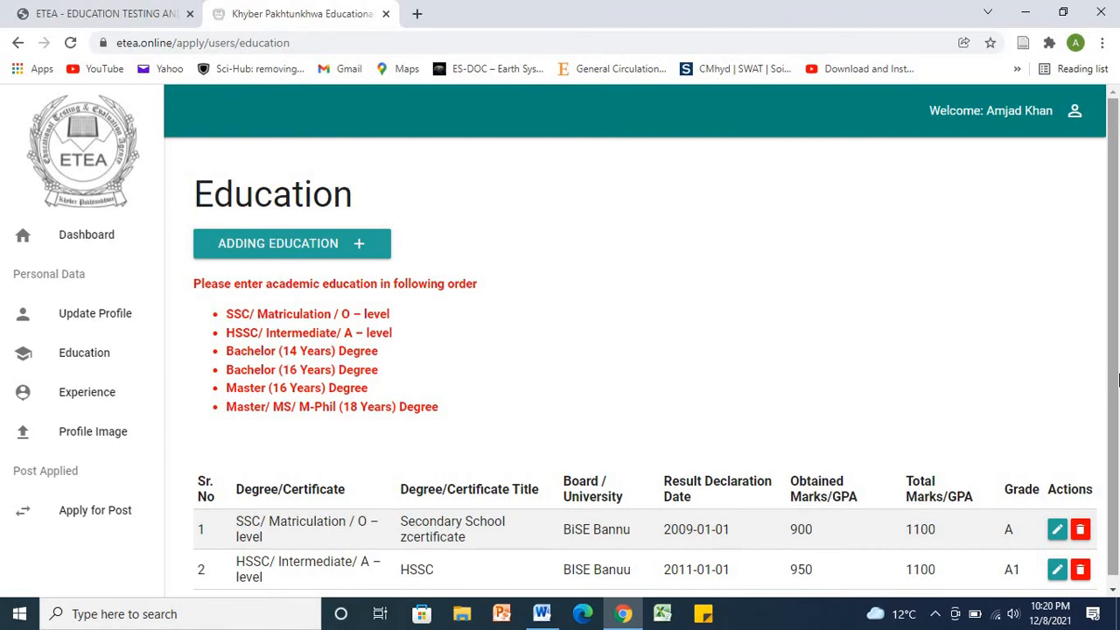
{"action": "scroll", "coordinate": [1113, 420], "scroll_direction": "down", "scroll_amount": 1}
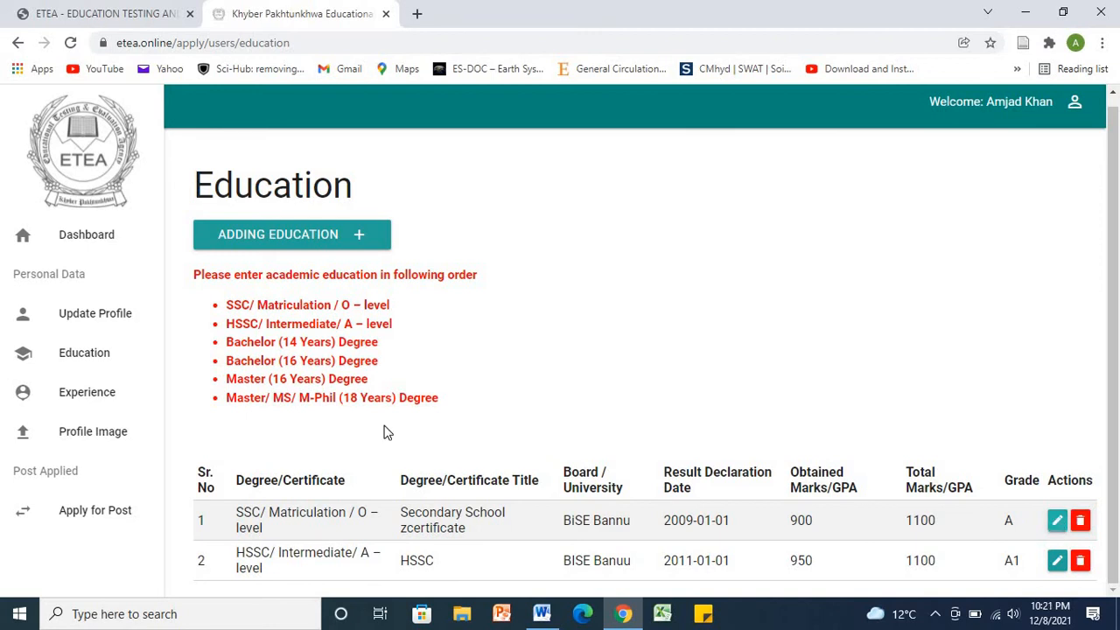
Step: Open the Experience page and cancel the Add Experience form without adding any entry
{"action": "left_click", "coordinate": [98, 399]}
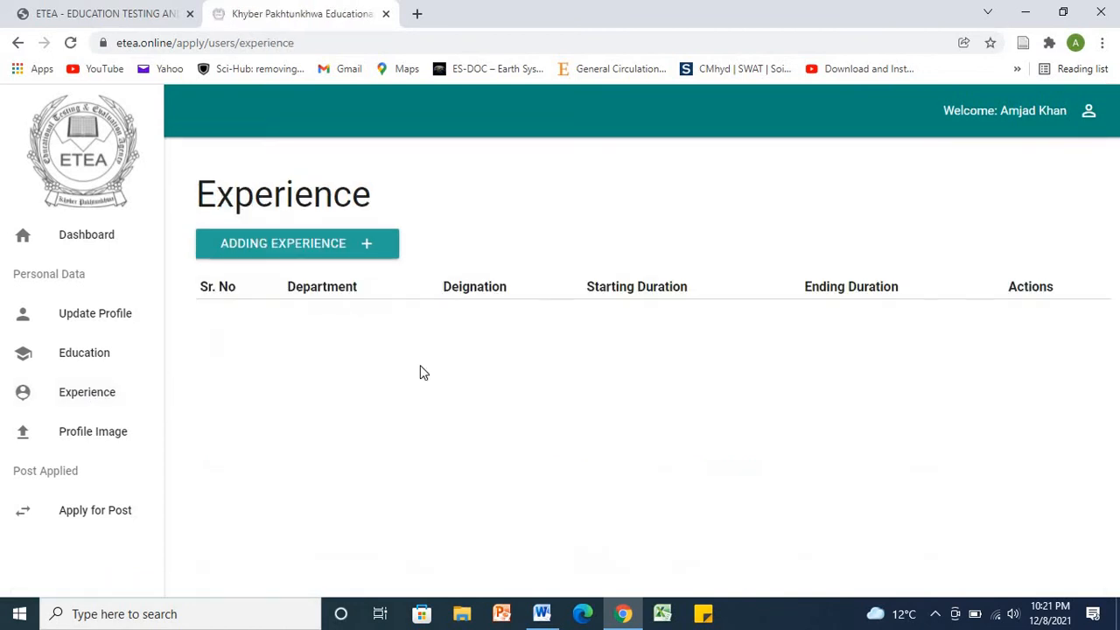
{"action": "left_click", "coordinate": [362, 246]}
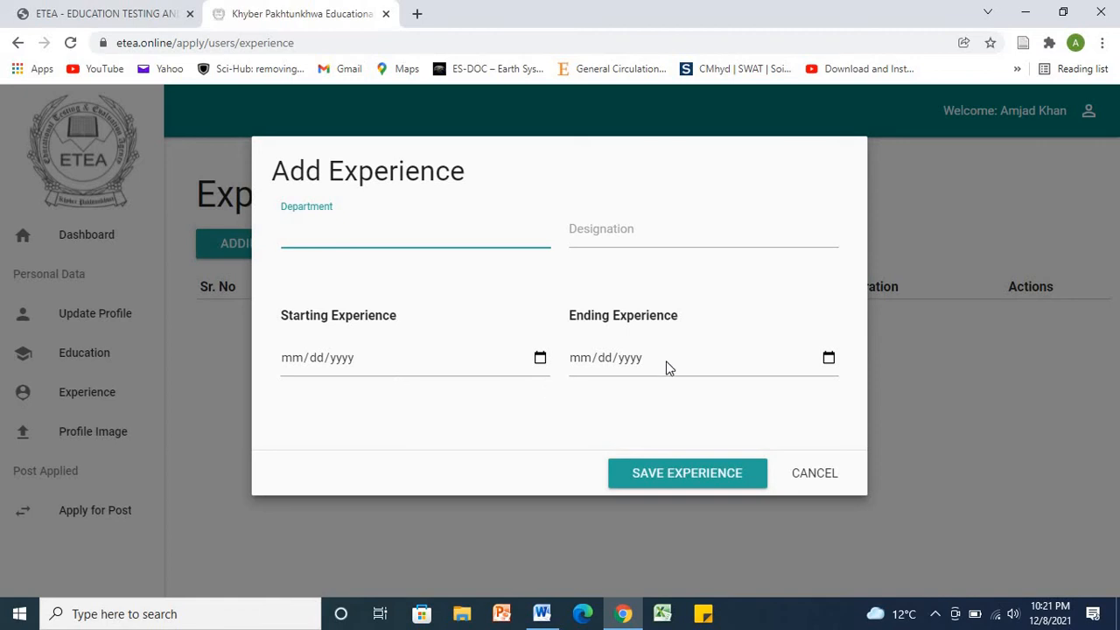
{"action": "left_click", "coordinate": [796, 477]}
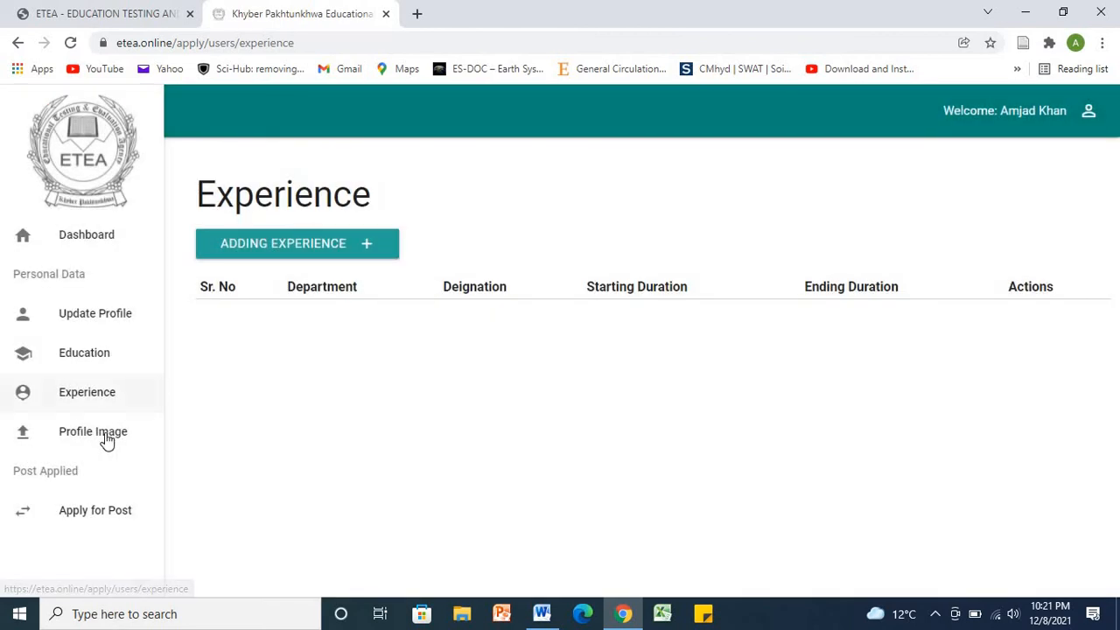
Step: Search Google in a new tab for 'afridi' and show the image results
{"action": "left_click", "coordinate": [416, 14]}
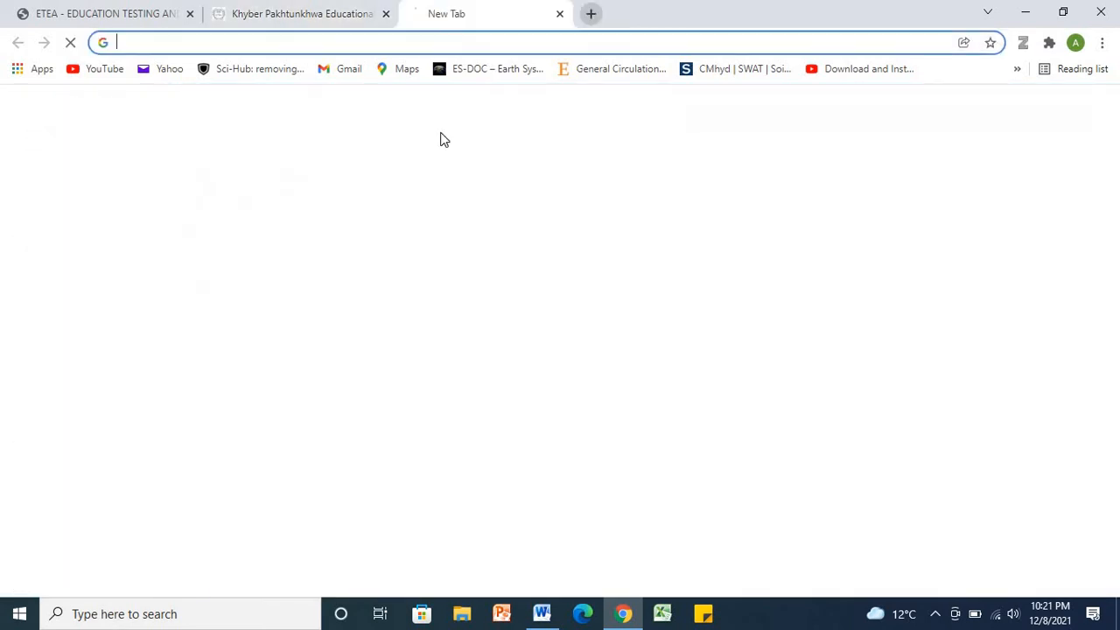
{"action": "left_click", "coordinate": [466, 344]}
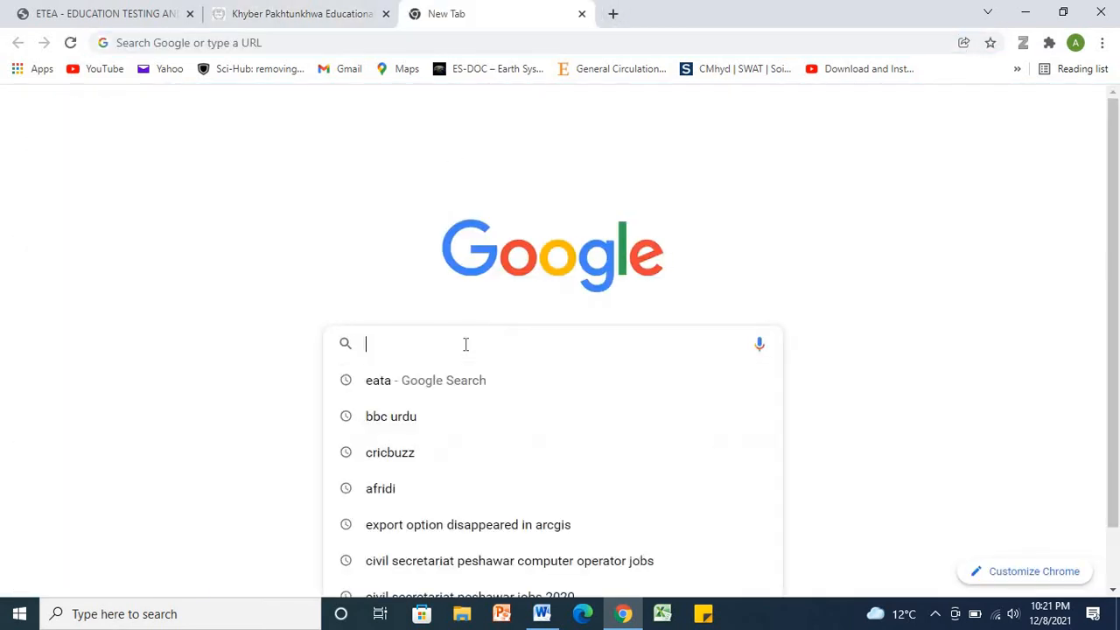
{"action": "type", "text": "afridi"}
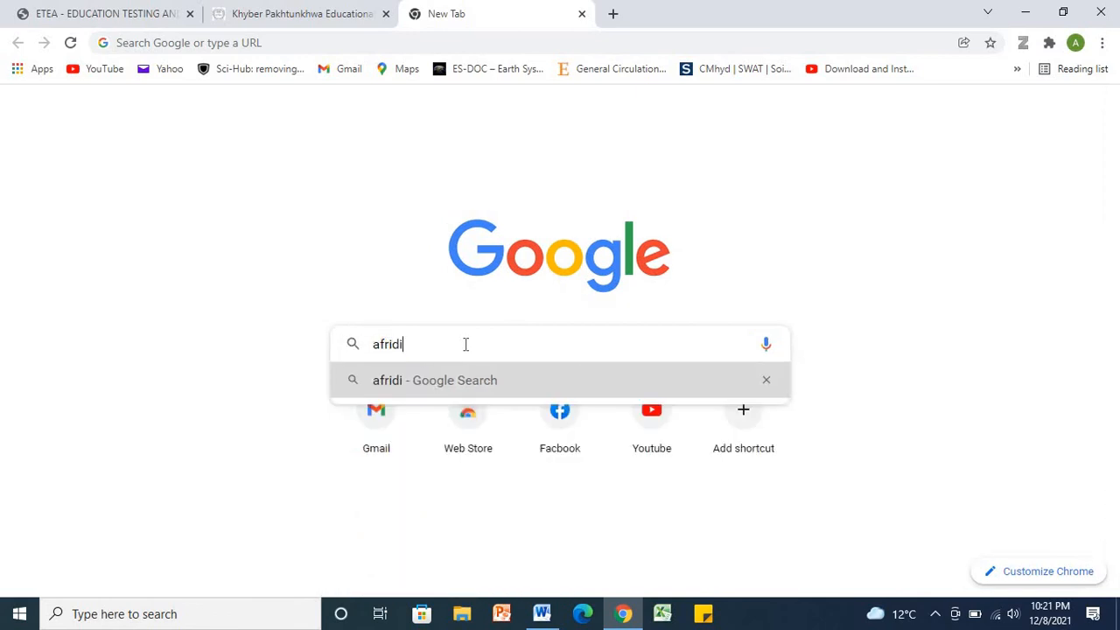
{"action": "key", "text": "Return"}
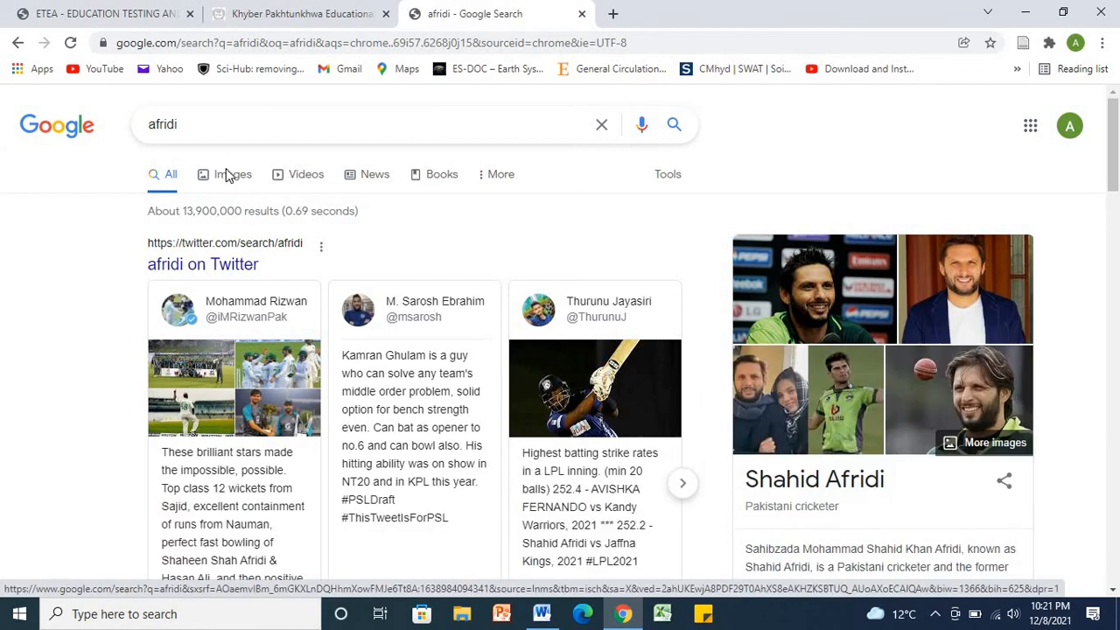
{"action": "left_click", "coordinate": [228, 174]}
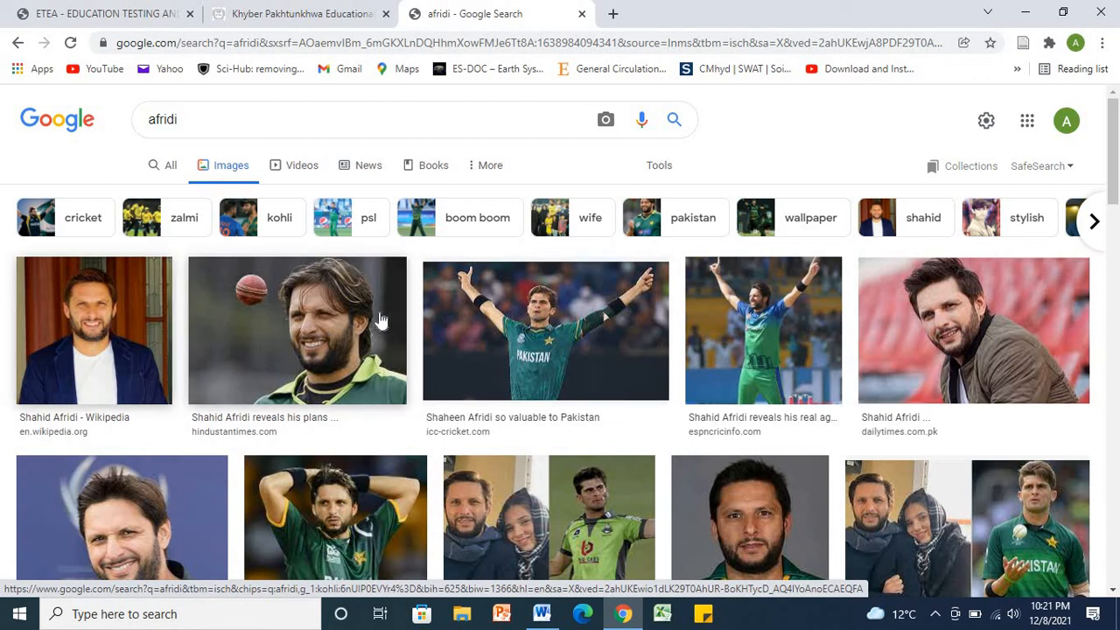
Step: Save the first image result to the Desktop as download (1).jpg
{"action": "right_click", "coordinate": [120, 347]}
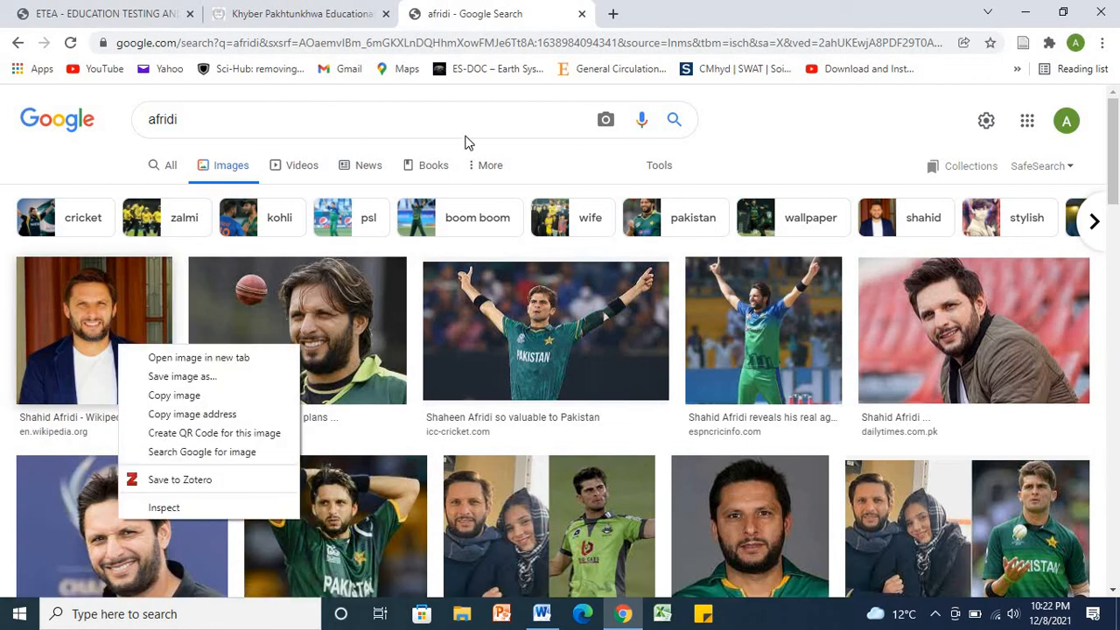
{"action": "left_click", "coordinate": [215, 378]}
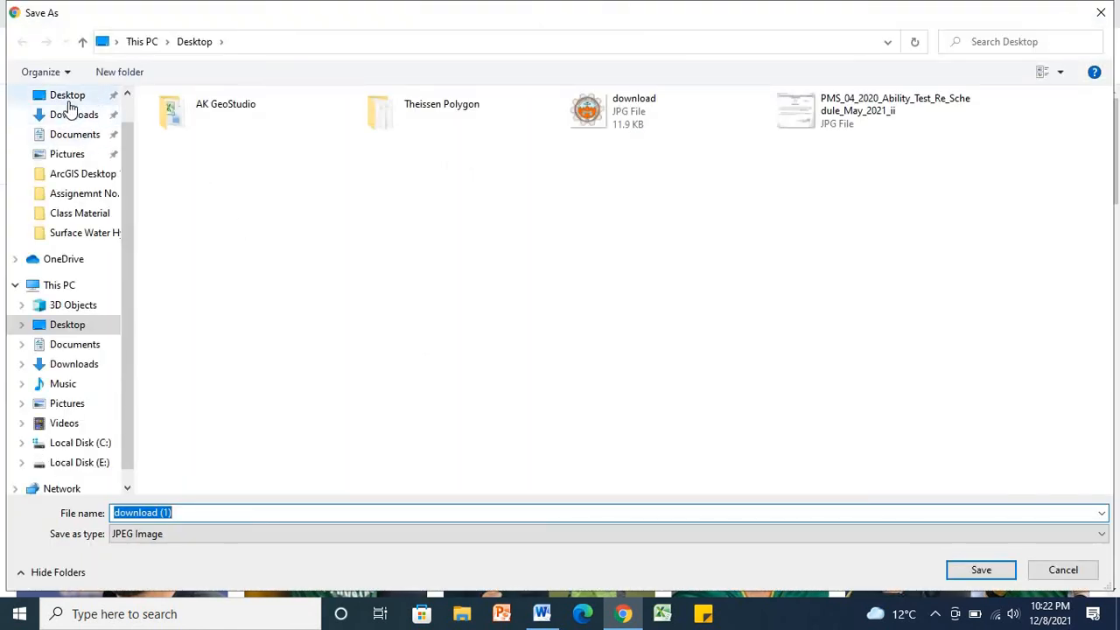
{"action": "left_click", "coordinate": [69, 98]}
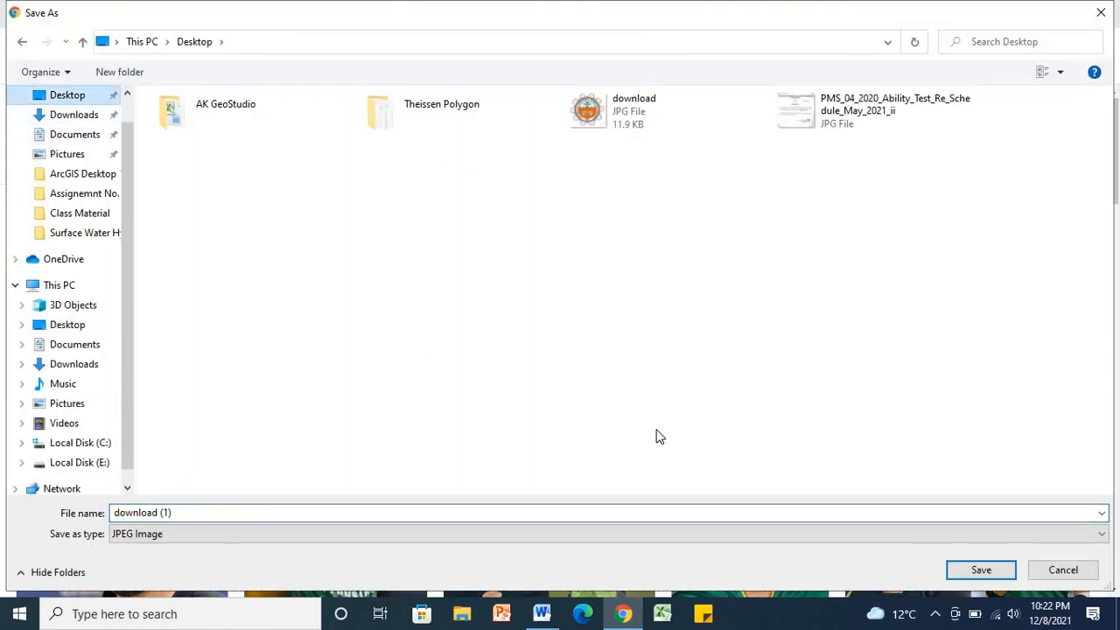
{"action": "left_click", "coordinate": [973, 572]}
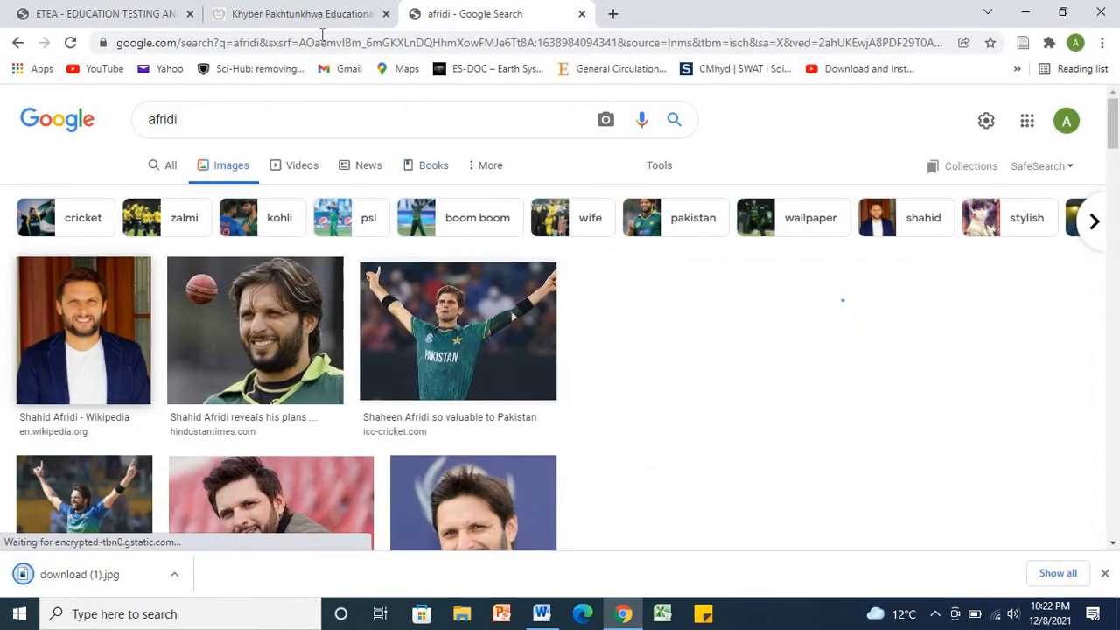
Step: Upload download (1).jpg from the Desktop as the ETEA profile image
{"action": "left_click", "coordinate": [282, 10]}
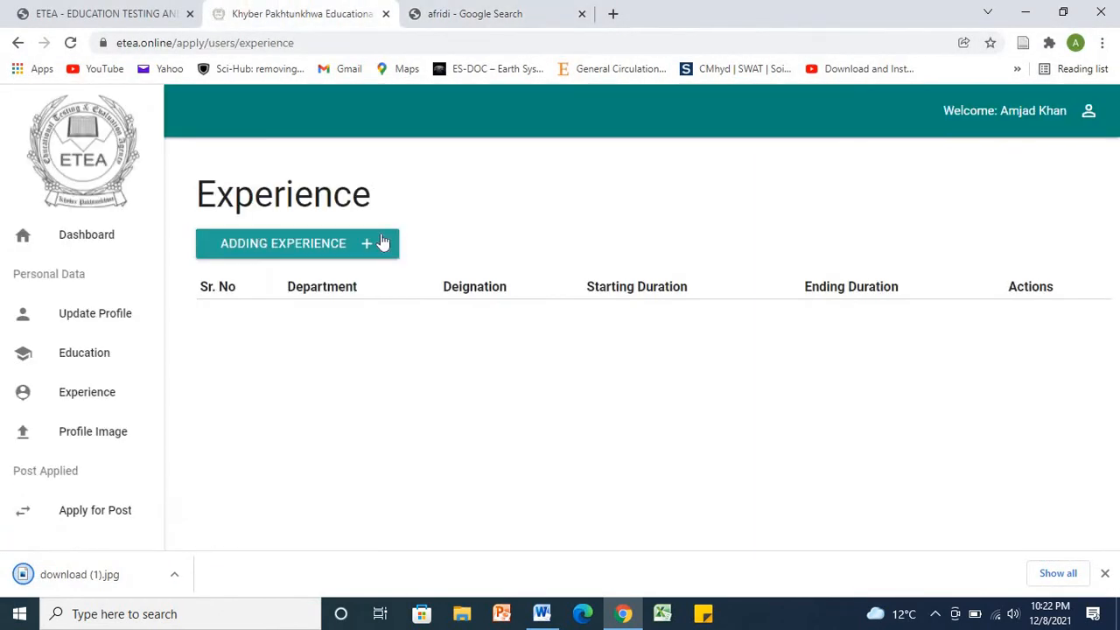
{"action": "left_click", "coordinate": [122, 437]}
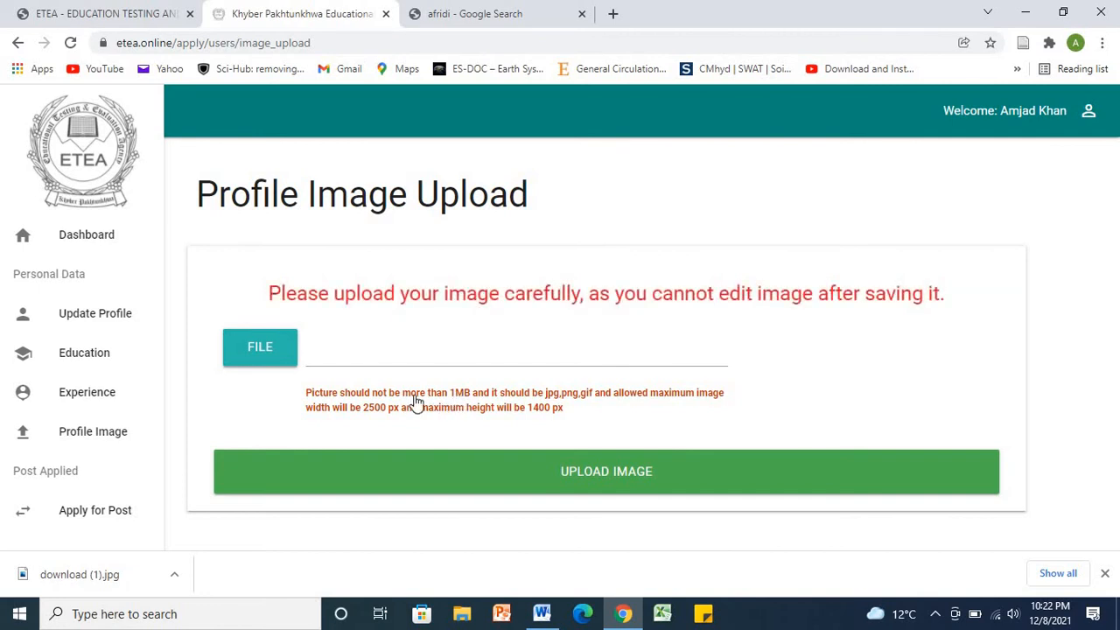
{"action": "left_click", "coordinate": [246, 350]}
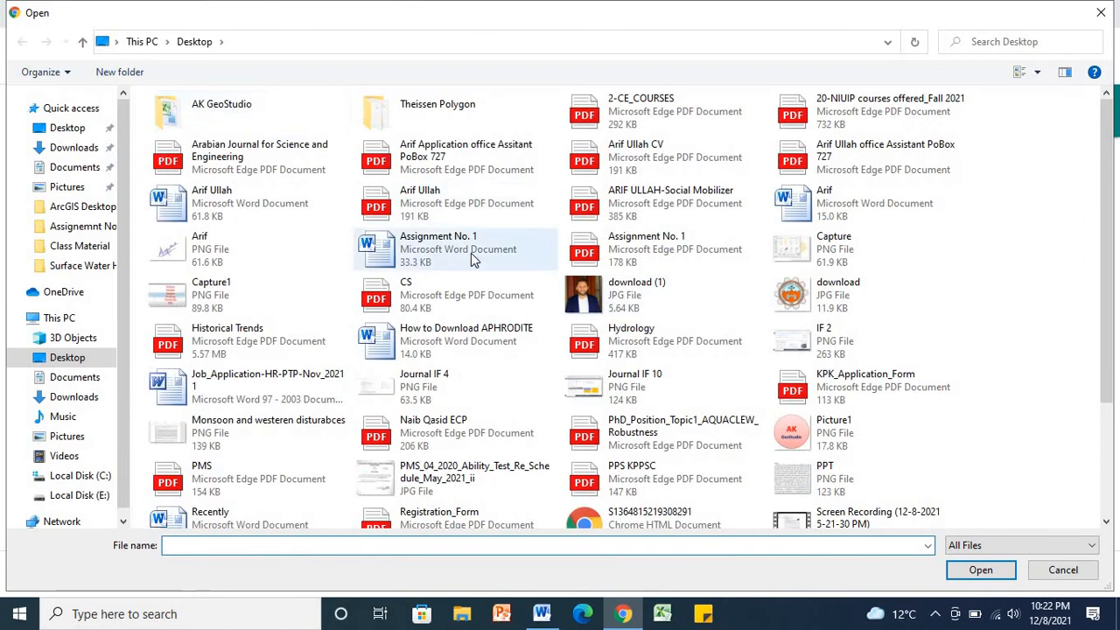
{"action": "left_click", "coordinate": [639, 294]}
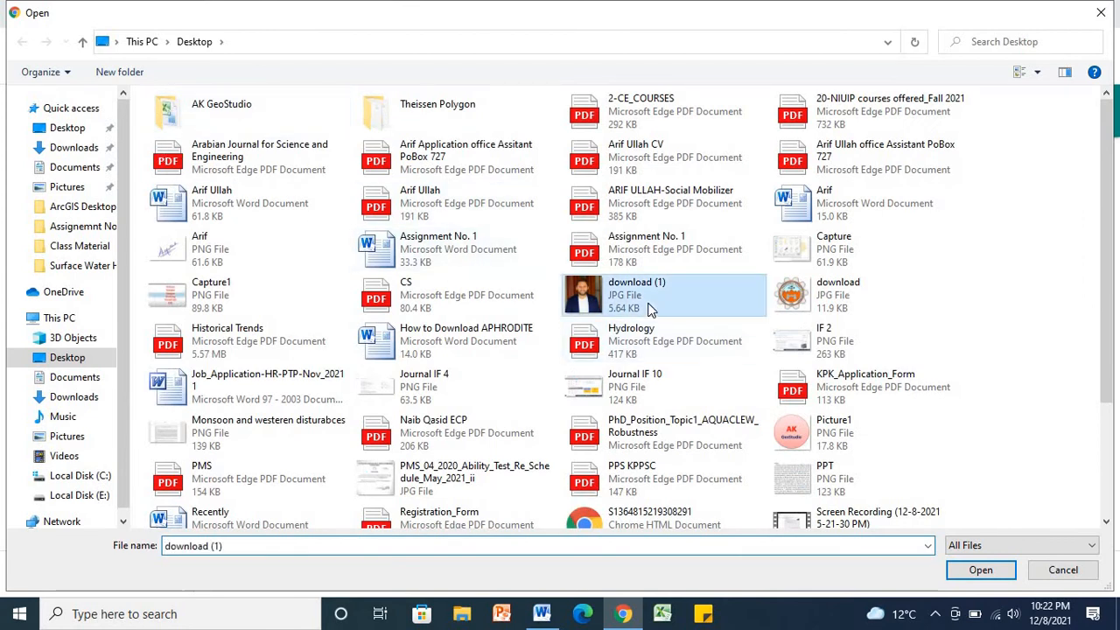
{"action": "left_click", "coordinate": [983, 570]}
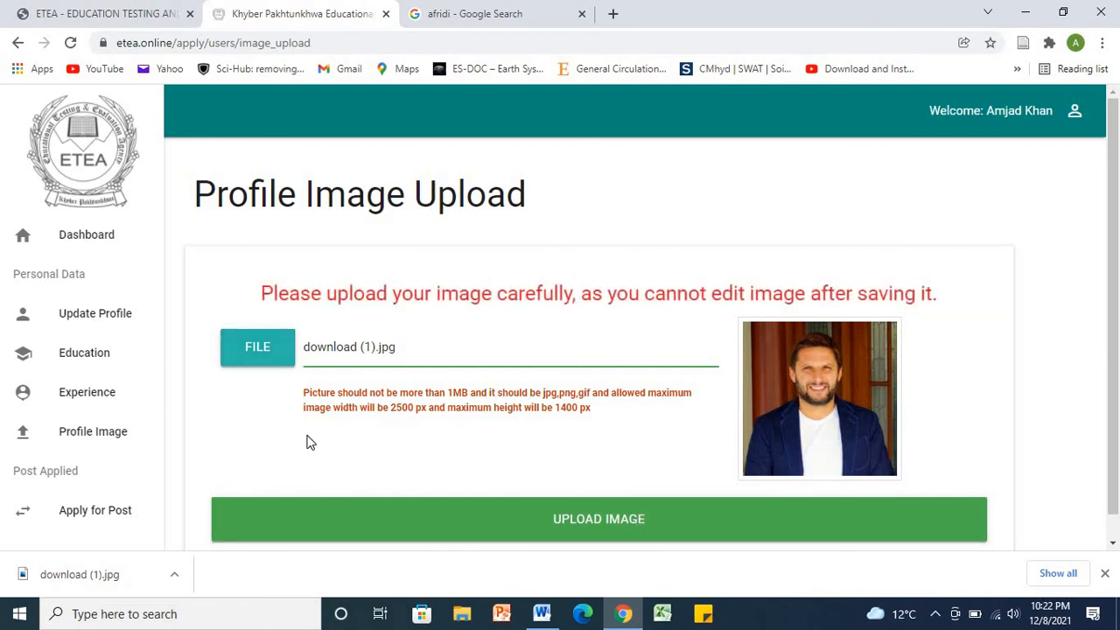
{"action": "left_click", "coordinate": [607, 524]}
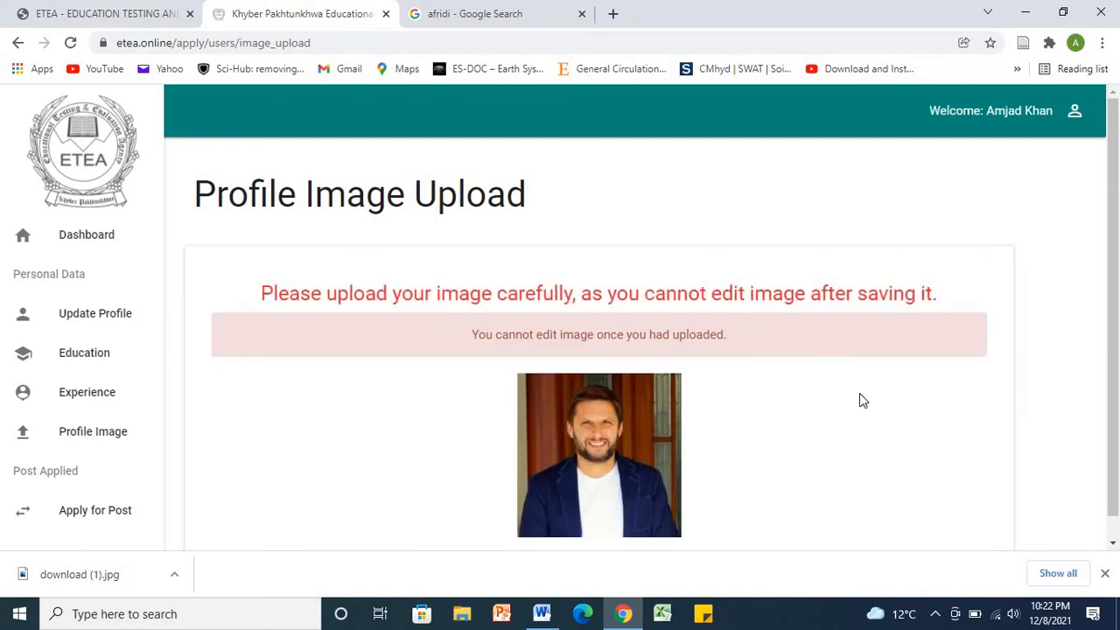
{"action": "left_click_drag", "start_coordinate": [1118, 456], "coordinate": [1119, 477]}
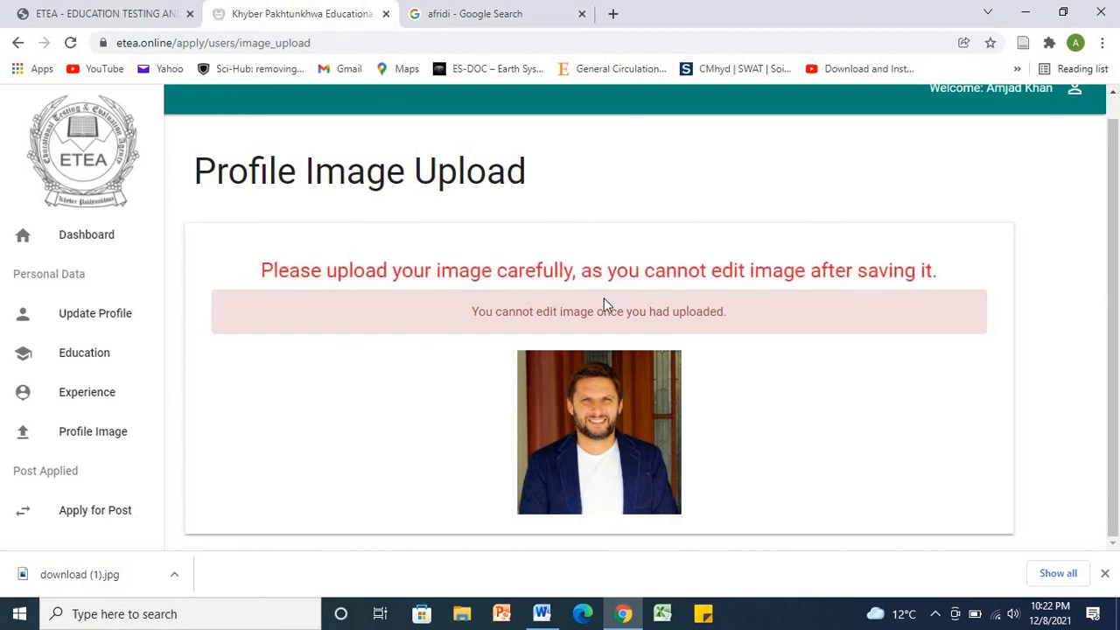
{"action": "left_click", "coordinate": [119, 515]}
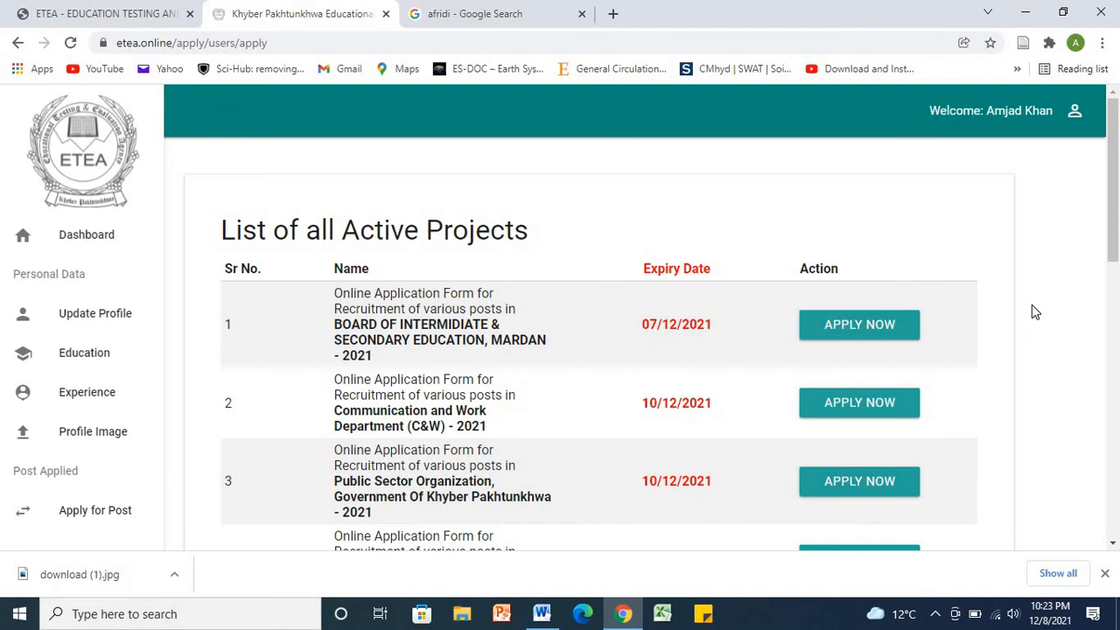
Step: Apply to Civil Secretariat of KP - 2021, choosing Stenographer (BS-14) and Peshawar test city
{"action": "left_click_drag", "start_coordinate": [1114, 249], "coordinate": [1090, 455]}
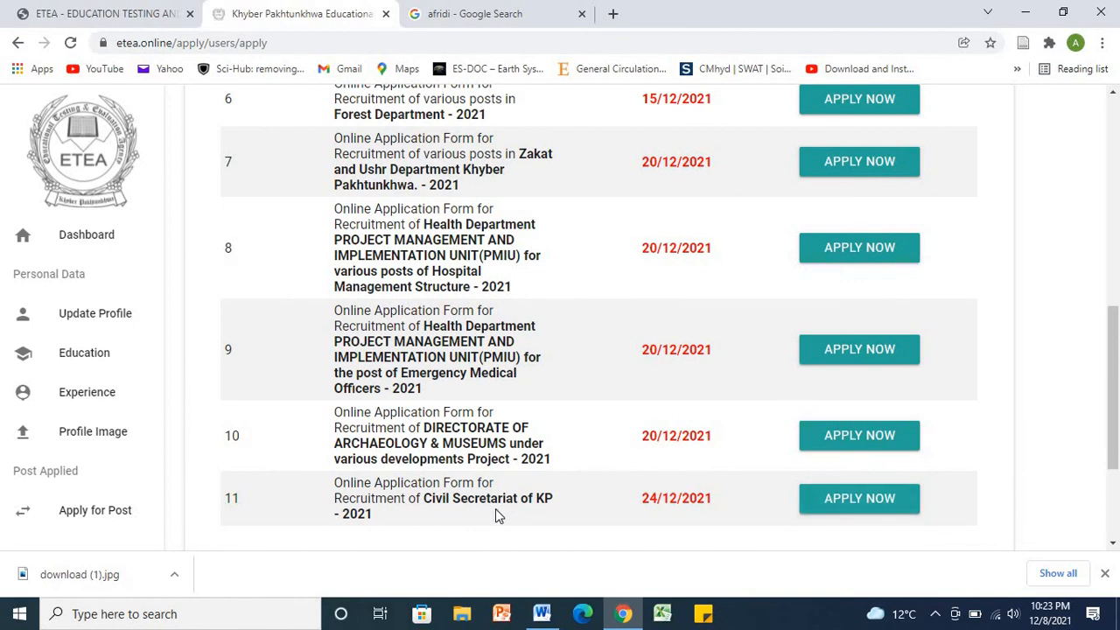
{"action": "left_click", "coordinate": [860, 505]}
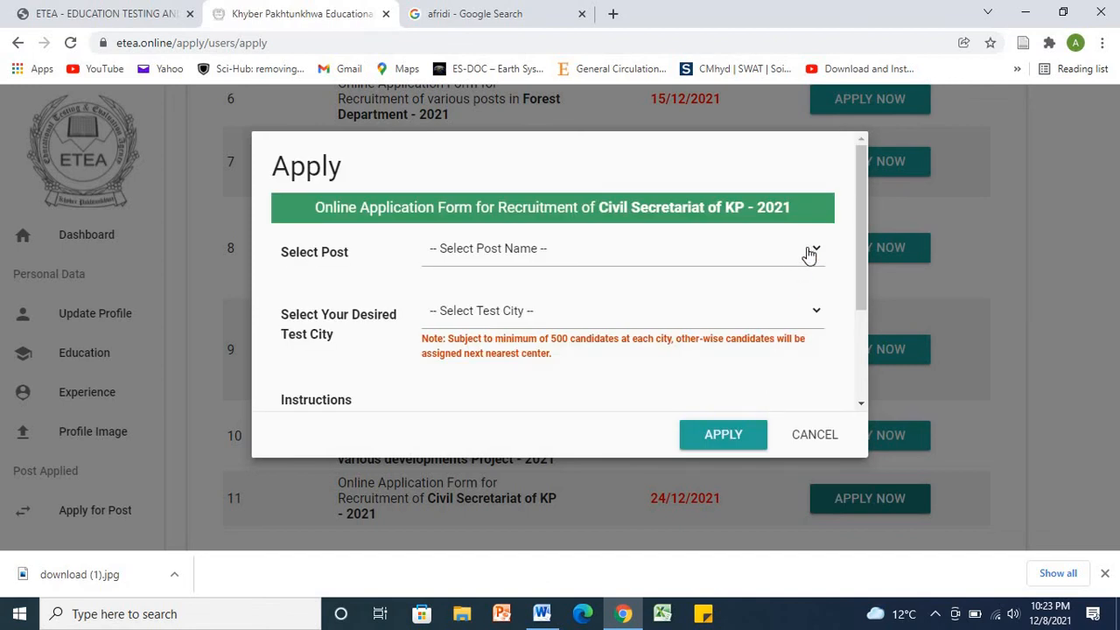
{"action": "left_click", "coordinate": [809, 254]}
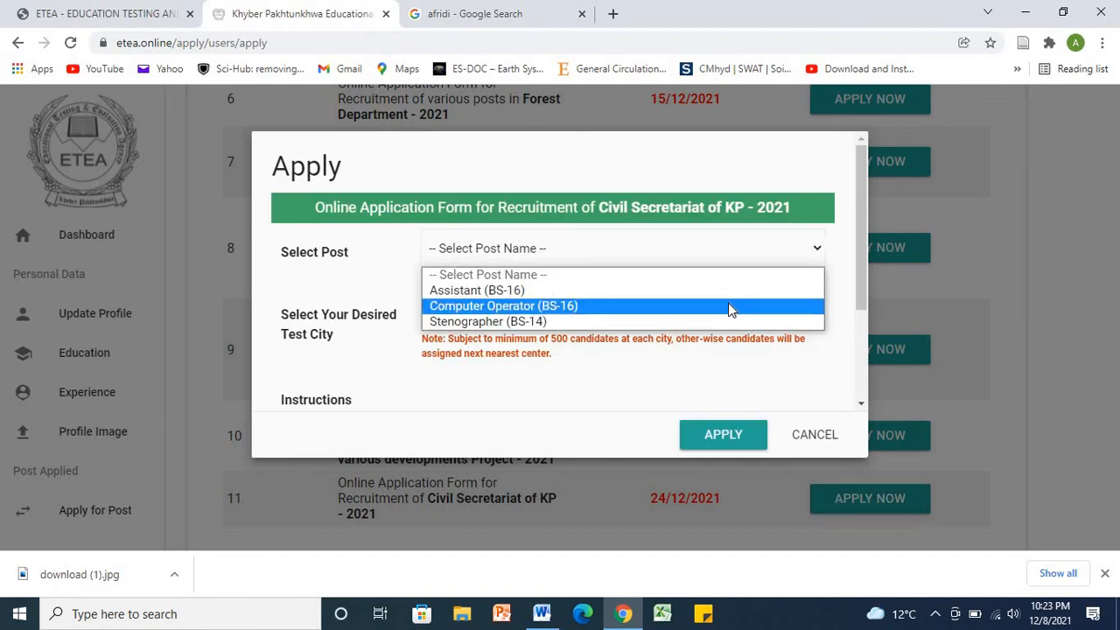
{"action": "left_click", "coordinate": [720, 321]}
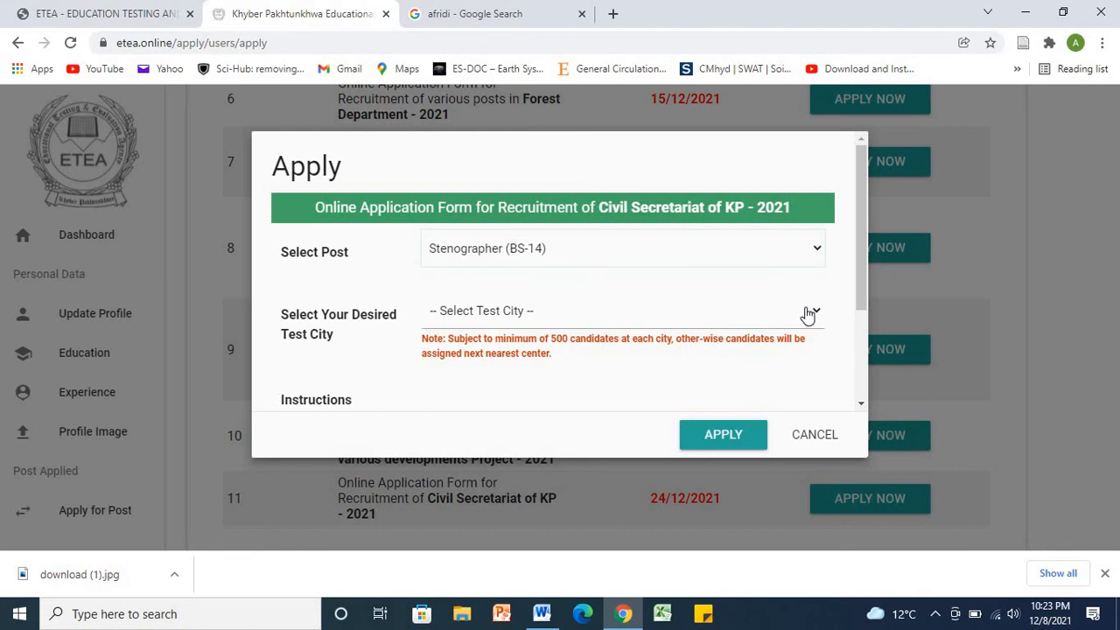
{"action": "left_click", "coordinate": [808, 313]}
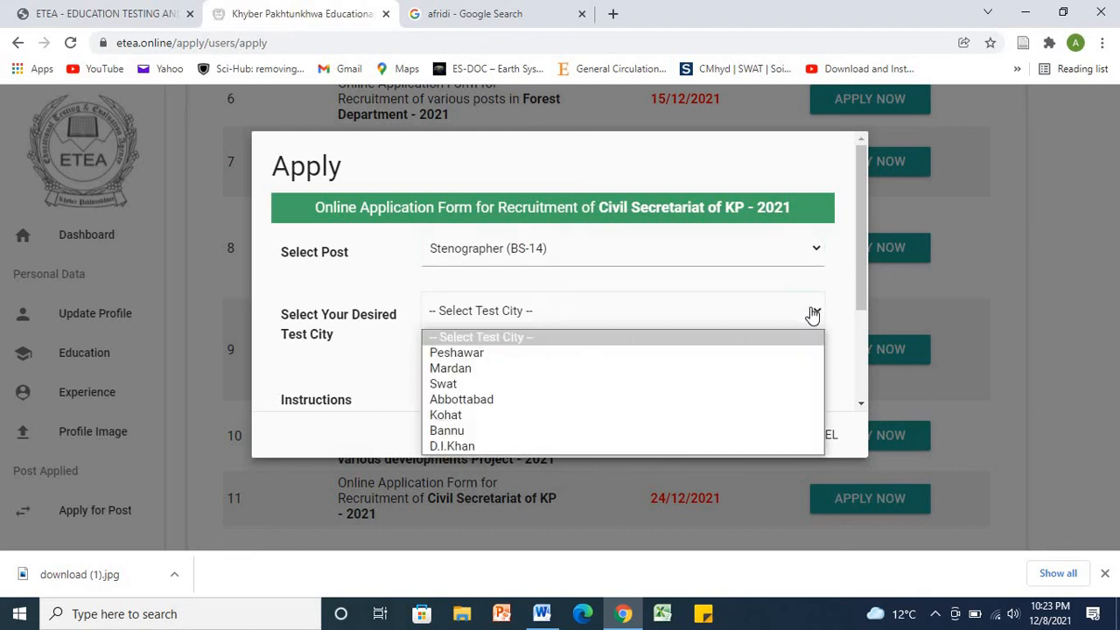
{"action": "left_click", "coordinate": [762, 355]}
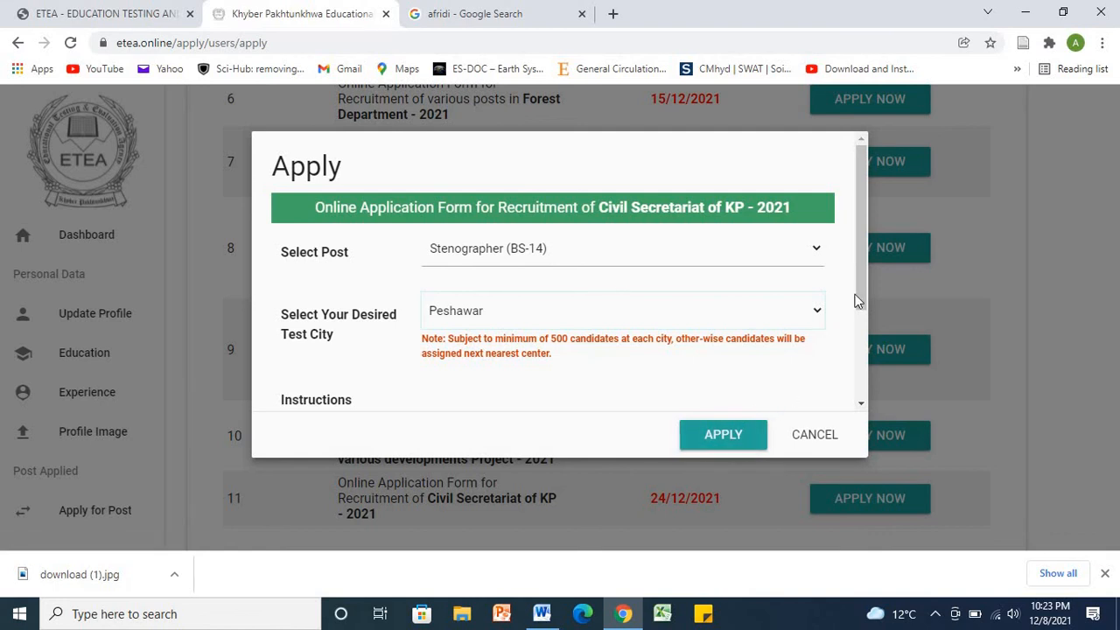
{"action": "left_click_drag", "start_coordinate": [866, 289], "coordinate": [866, 380]}
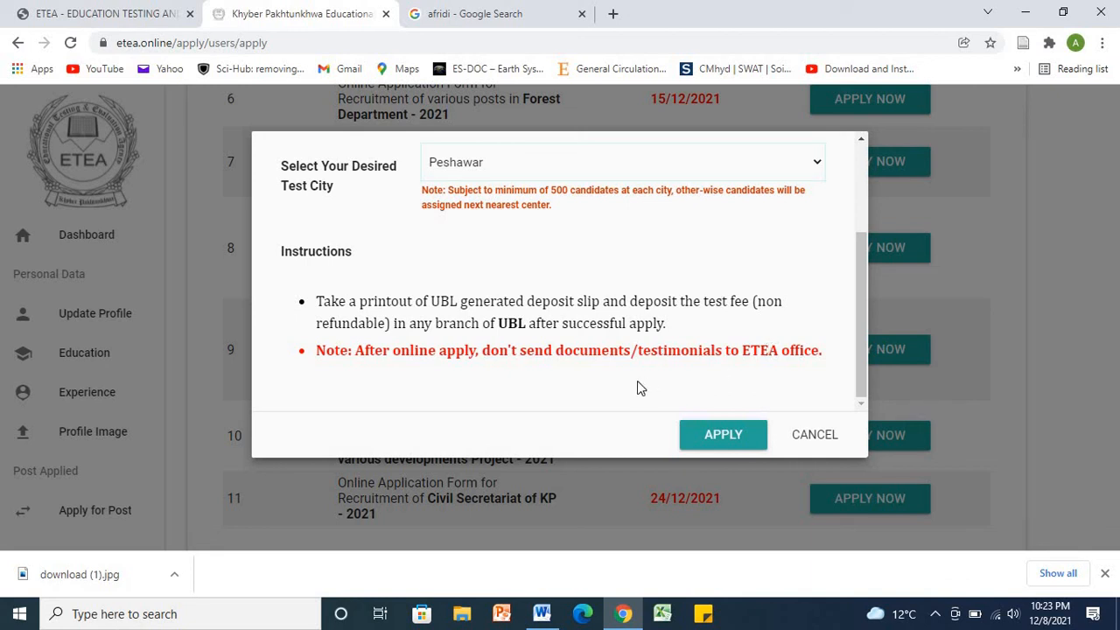
Step: Submit the Stenographer application, acknowledge the success message, and close the apply form
{"action": "left_click", "coordinate": [723, 443]}
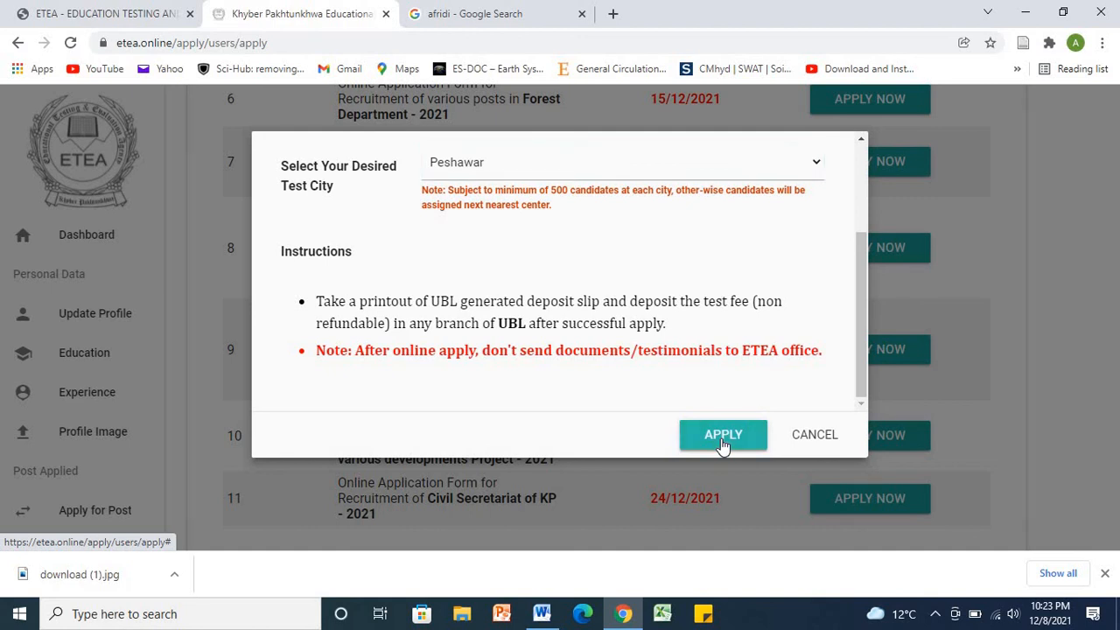
{"action": "left_click", "coordinate": [724, 442]}
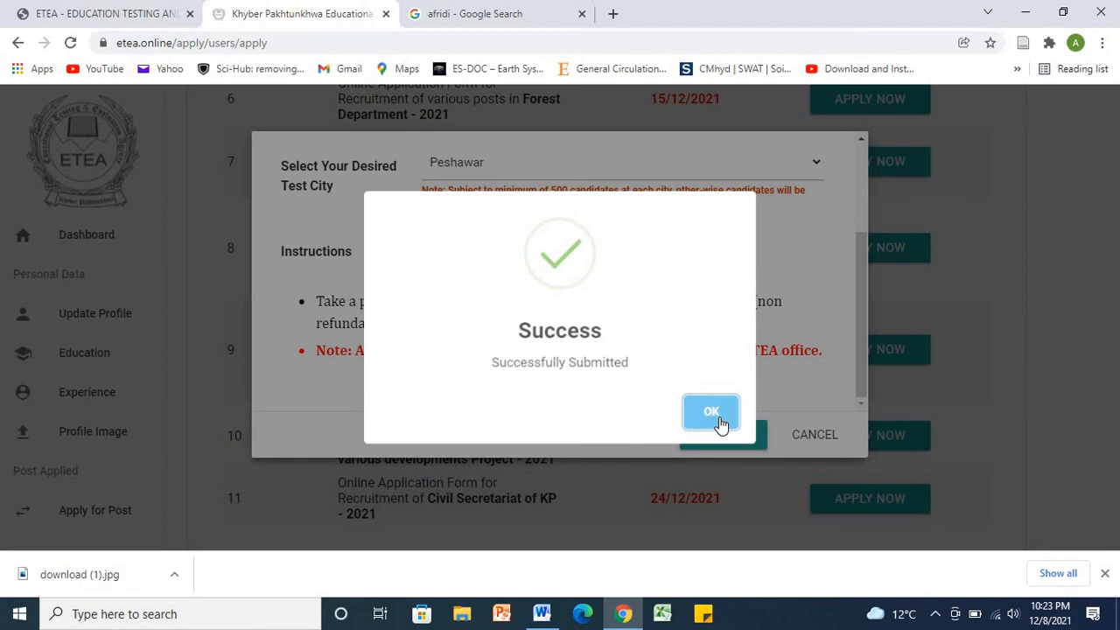
{"action": "left_click", "coordinate": [719, 424]}
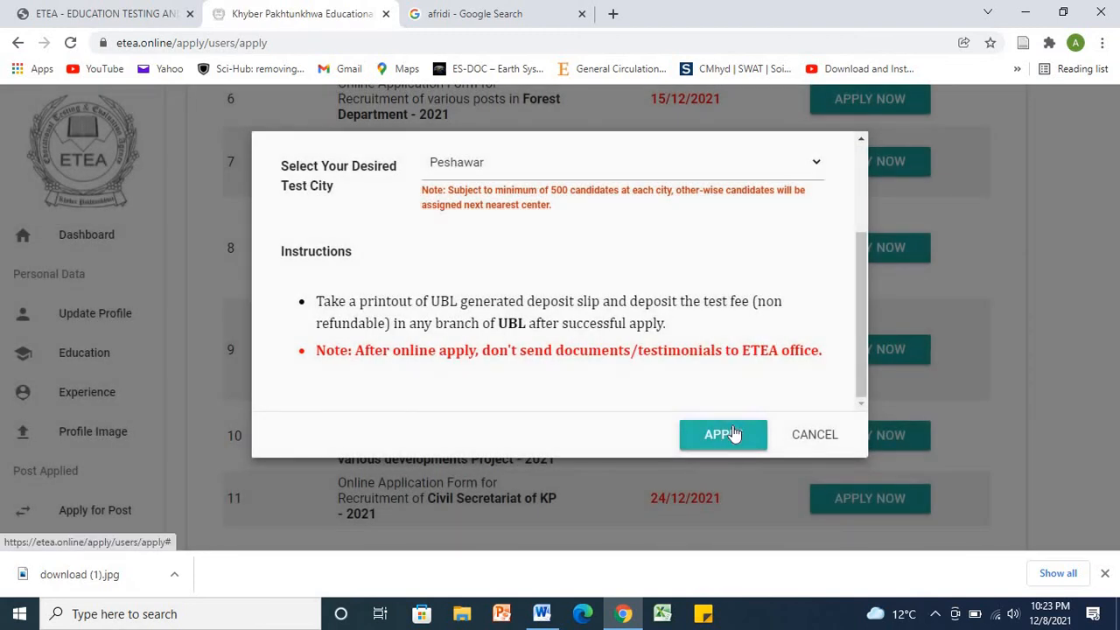
{"action": "left_click", "coordinate": [783, 440]}
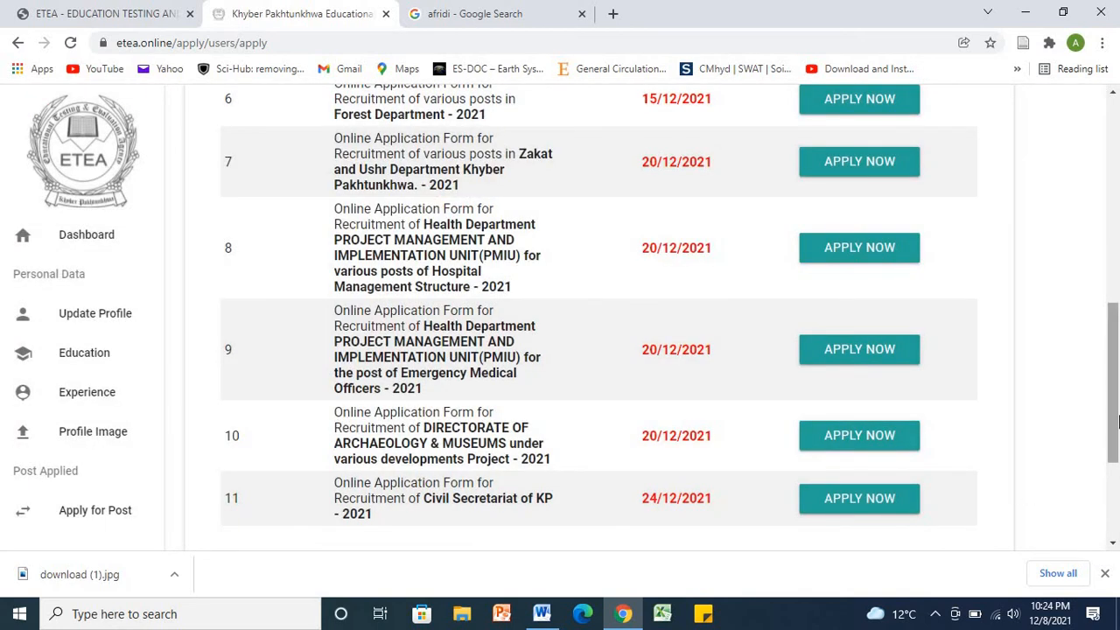
{"action": "left_click_drag", "start_coordinate": [1117, 397], "coordinate": [1118, 470]}
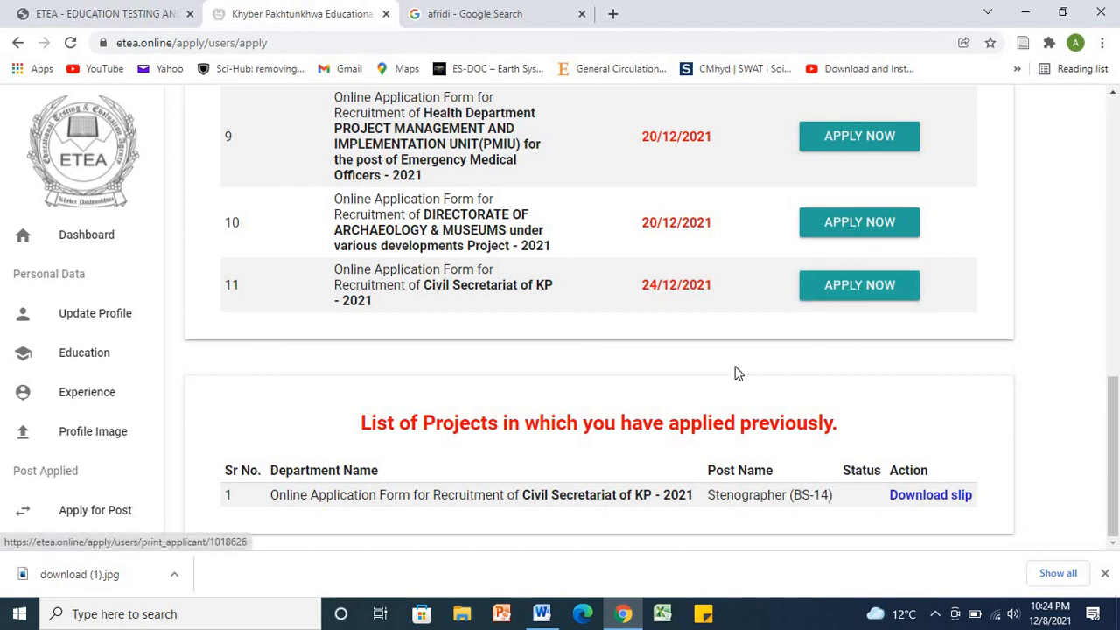
{"action": "left_click", "coordinate": [927, 497]}
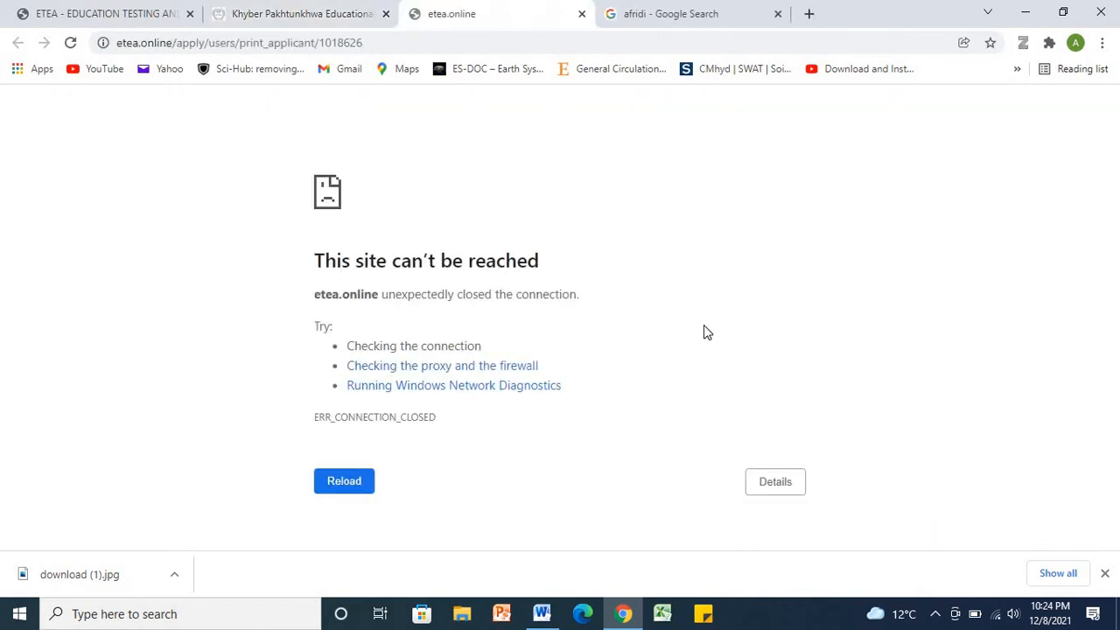
Step: Reload the failed slip page and scroll through the Rs 500 Stenographer (BS-14) deposit slip
{"action": "left_click", "coordinate": [345, 486]}
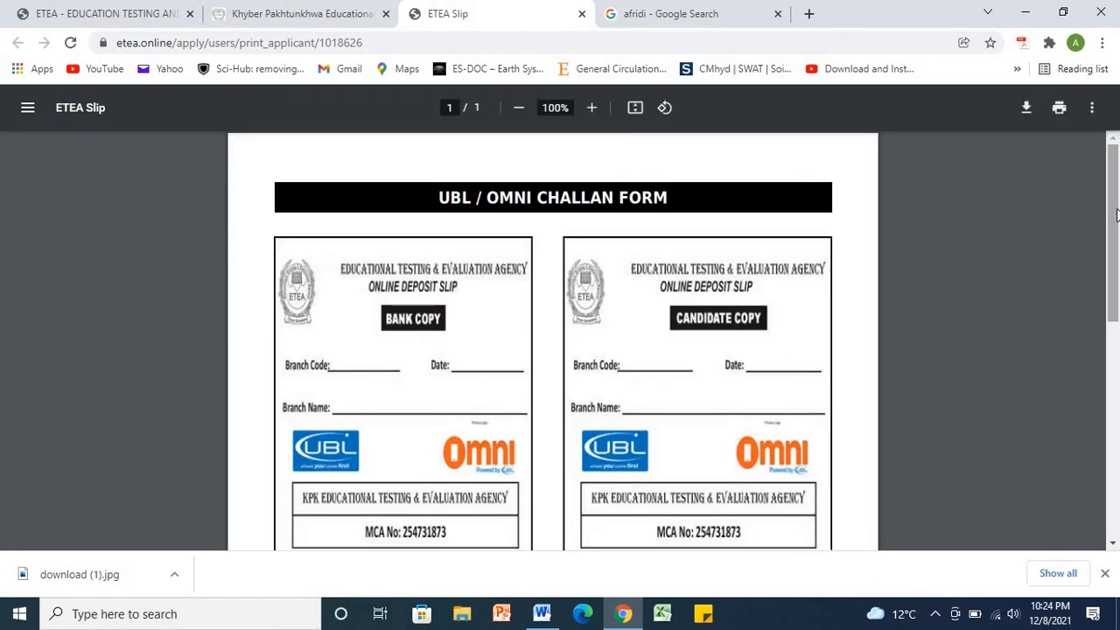
{"action": "left_click_drag", "start_coordinate": [1114, 214], "coordinate": [1115, 348]}
{"action": "mouse_move", "coordinate": [1114, 388]}
{"action": "left_mouse_down"}
{"action": "mouse_move", "coordinate": [1117, 433]}
{"action": "mouse_move", "coordinate": [1119, 353]}
{"action": "mouse_move", "coordinate": [1115, 407]}
{"action": "mouse_move", "coordinate": [1114, 379]}
{"action": "left_mouse_up"}
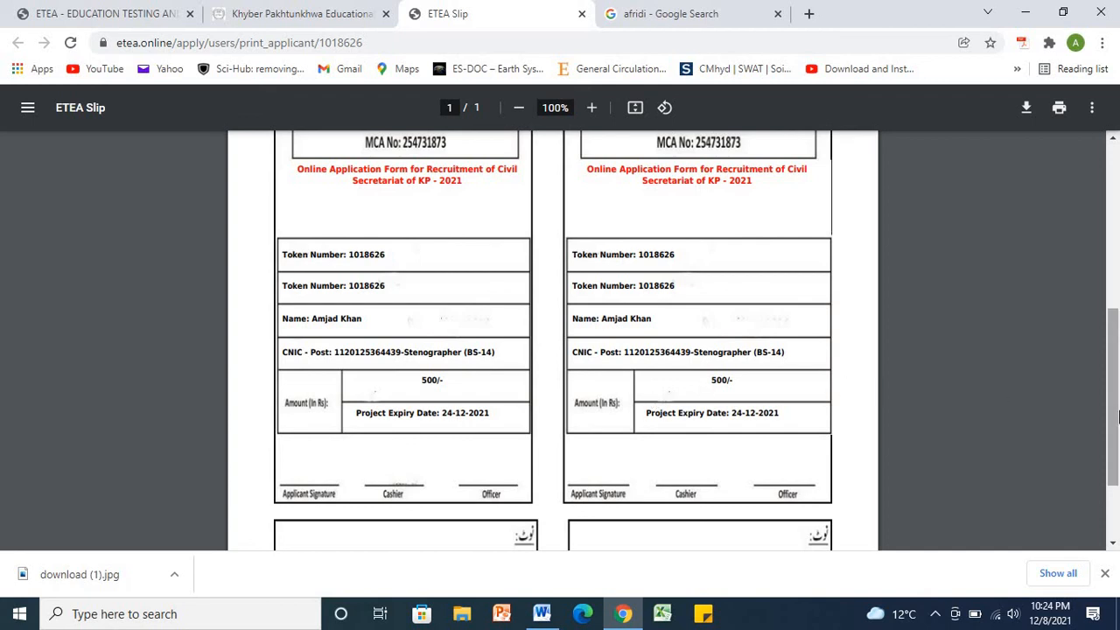
{"action": "left_click_drag", "start_coordinate": [1118, 416], "coordinate": [1118, 418]}
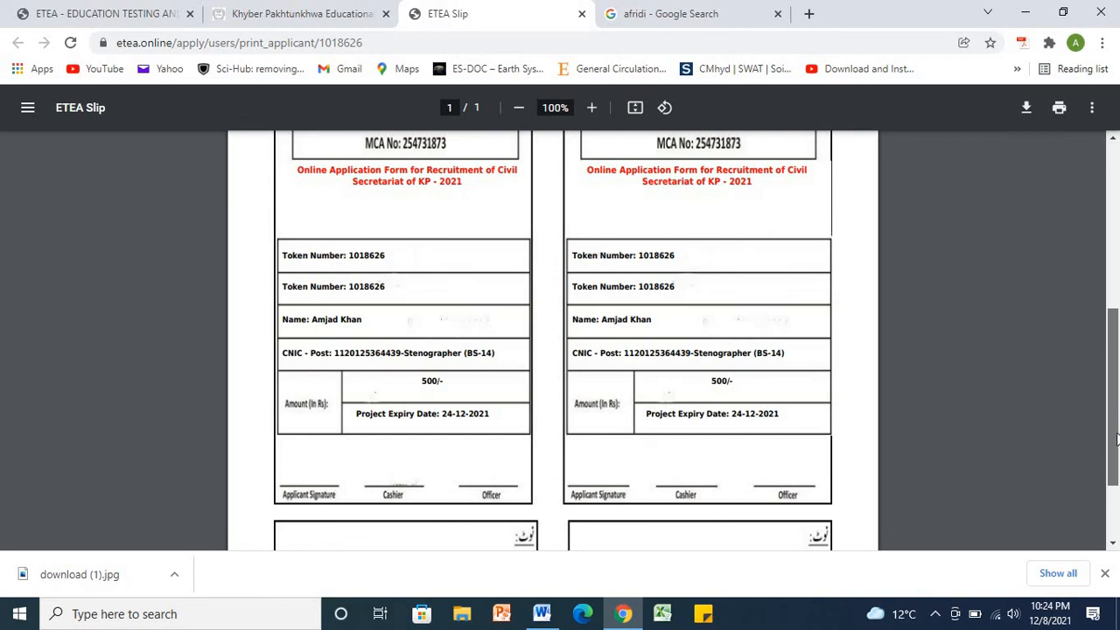
{"action": "left_click_drag", "start_coordinate": [1117, 439], "coordinate": [1113, 469]}
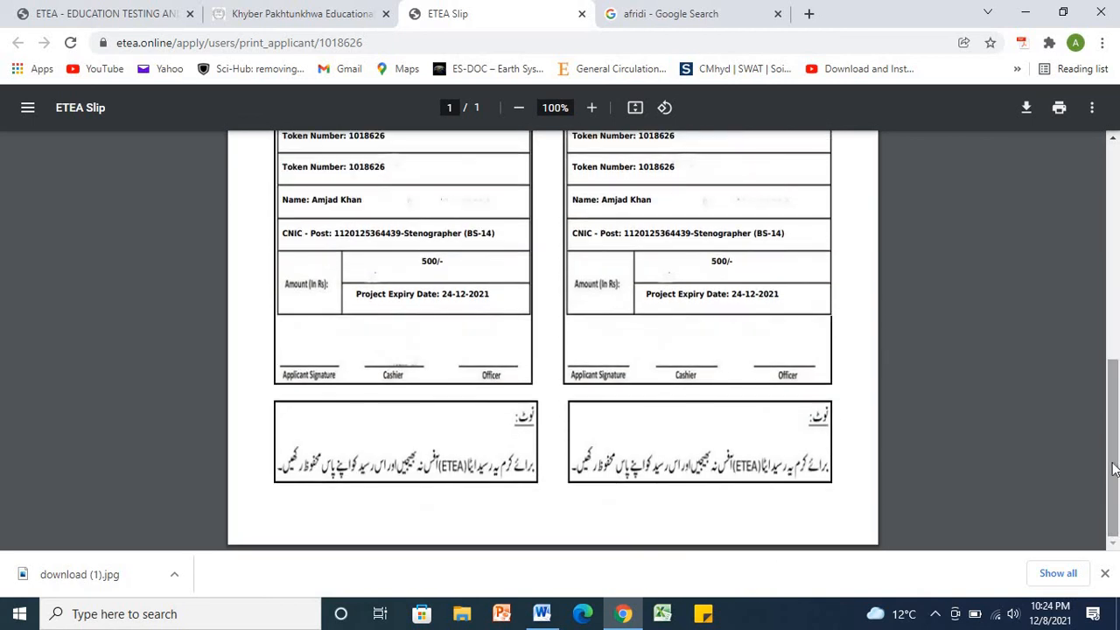